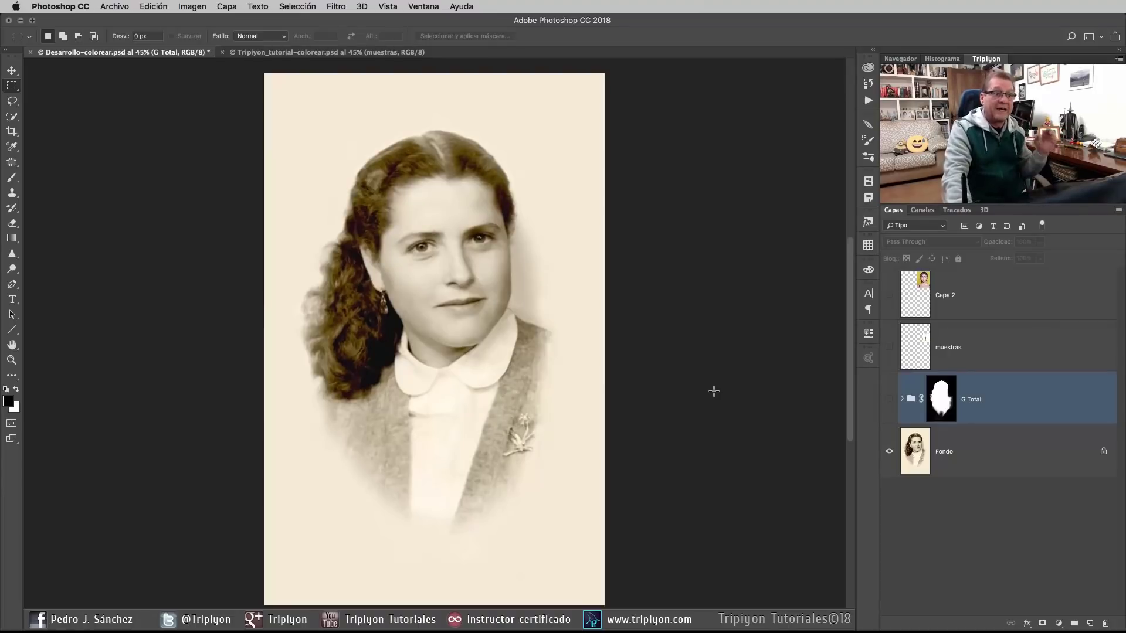
Step: Show the G Total group to preview the colored portrait, and switch to the Tripiyon_tutorial-colorear.psd document
left_click(889, 400)
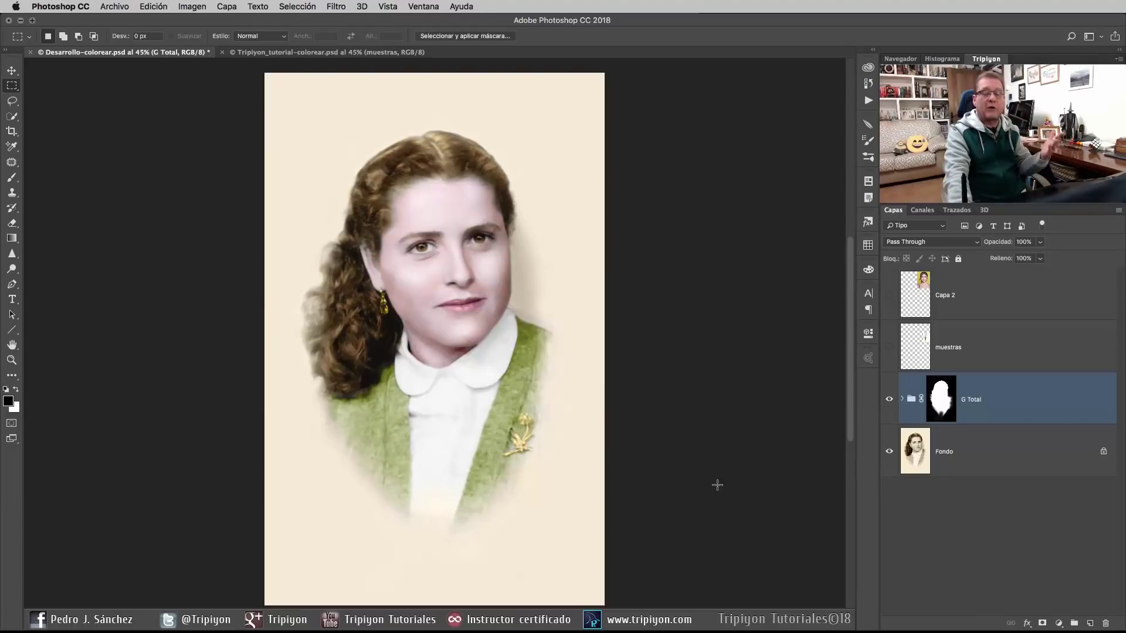
left_click(328, 54)
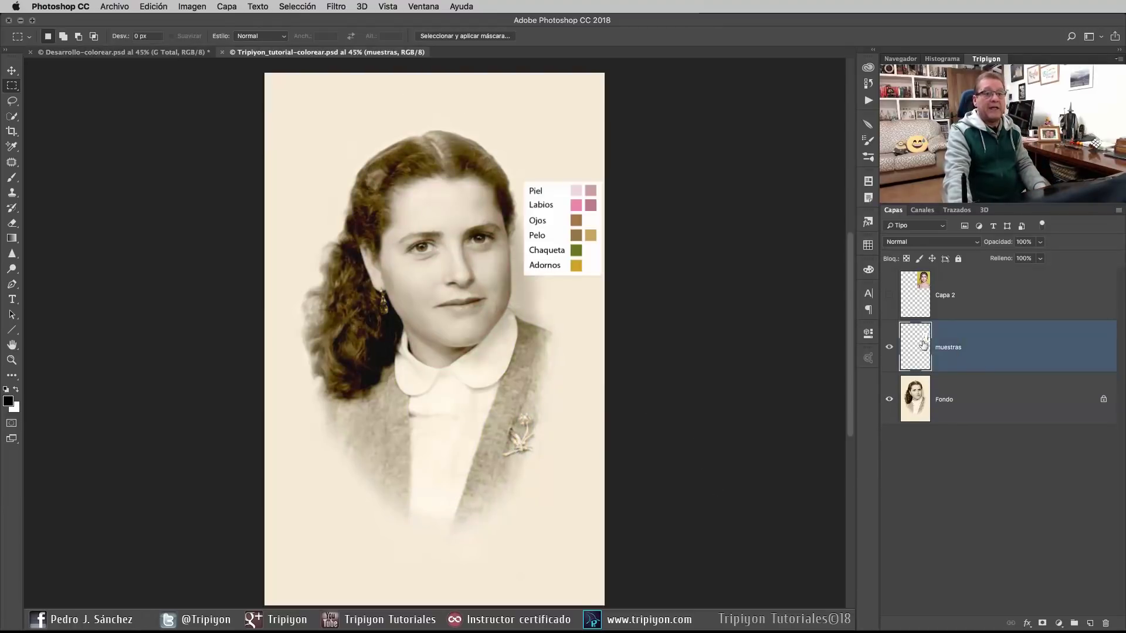
Step: Hide the muestras layer and duplicate the Fondo layer
left_click(889, 348)
left_click(961, 410)
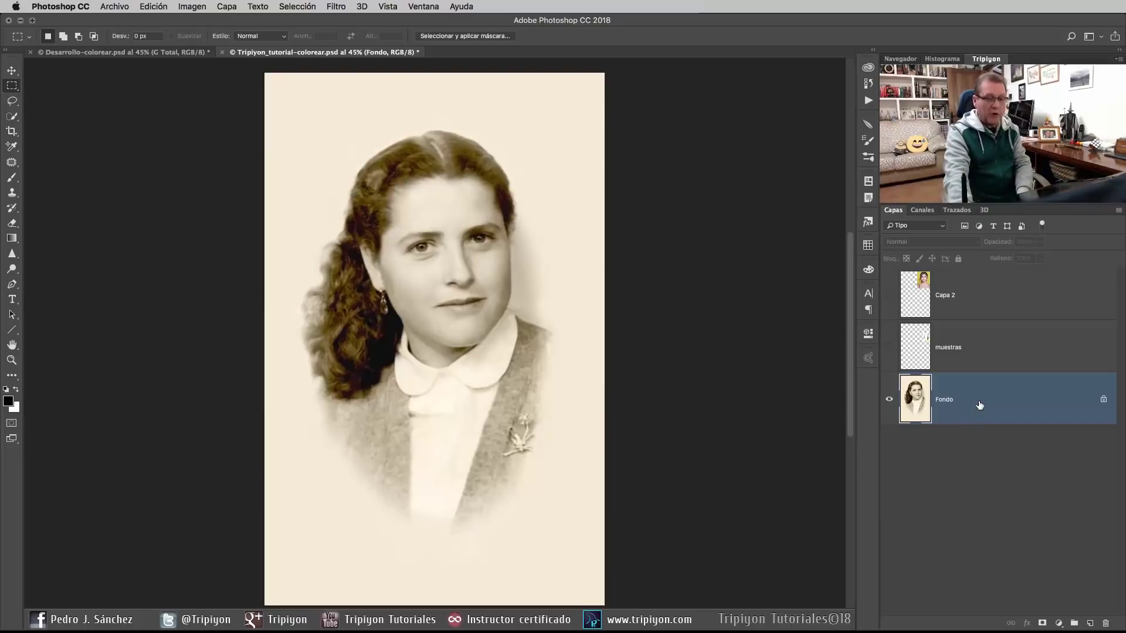
key("ctrl+j")
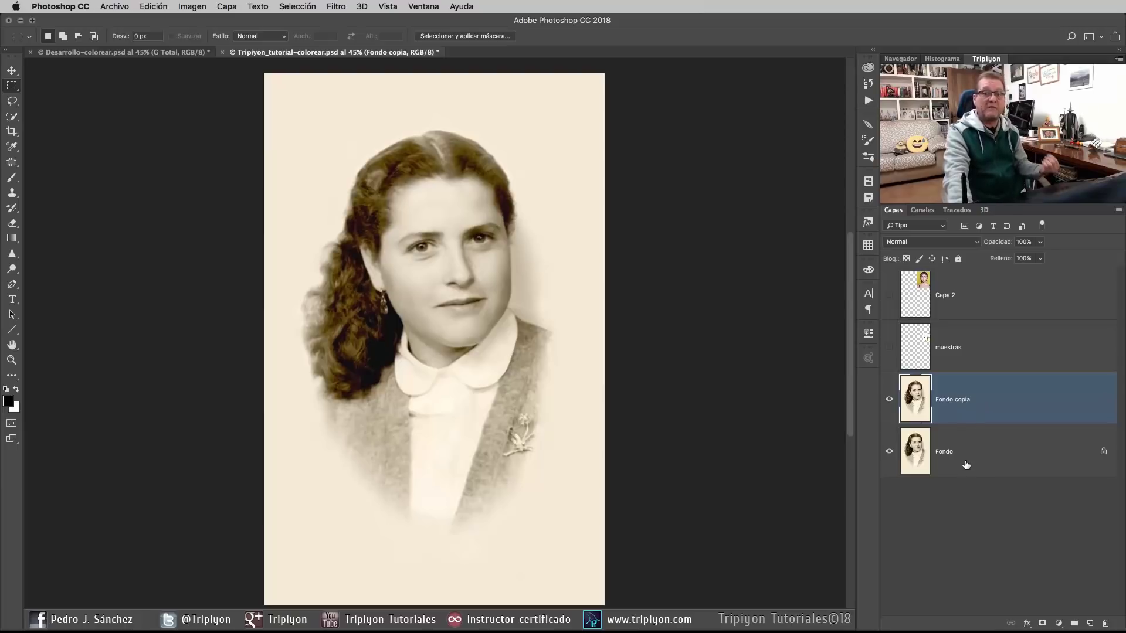
Step: Create a group named "G desarrollo" from the Fondo copia layer
right_click(989, 391)
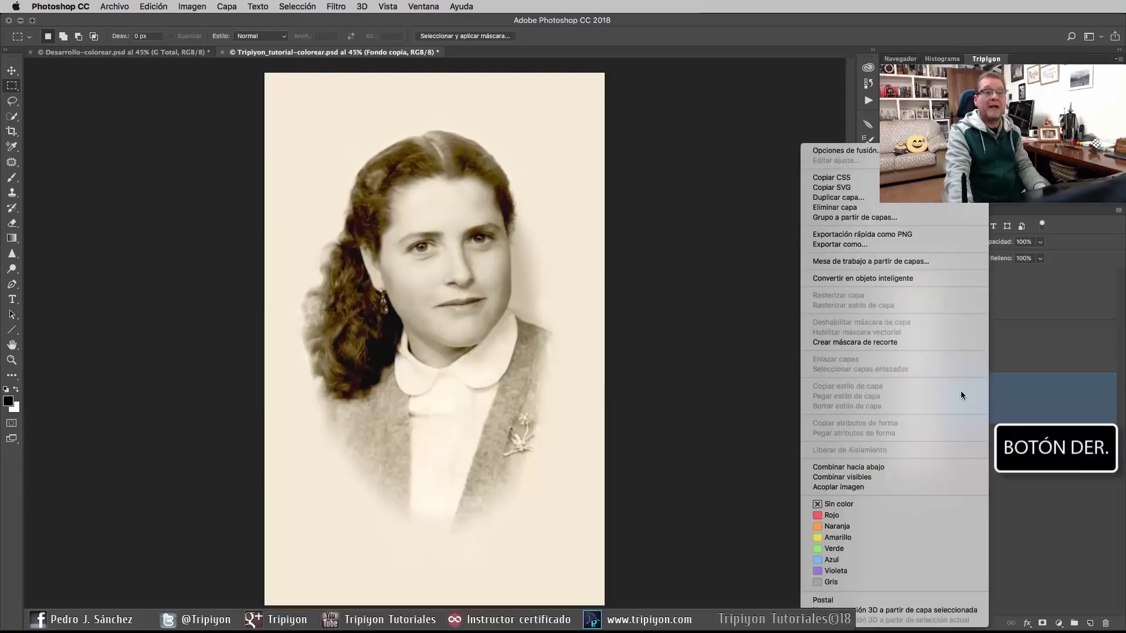
left_click(867, 218)
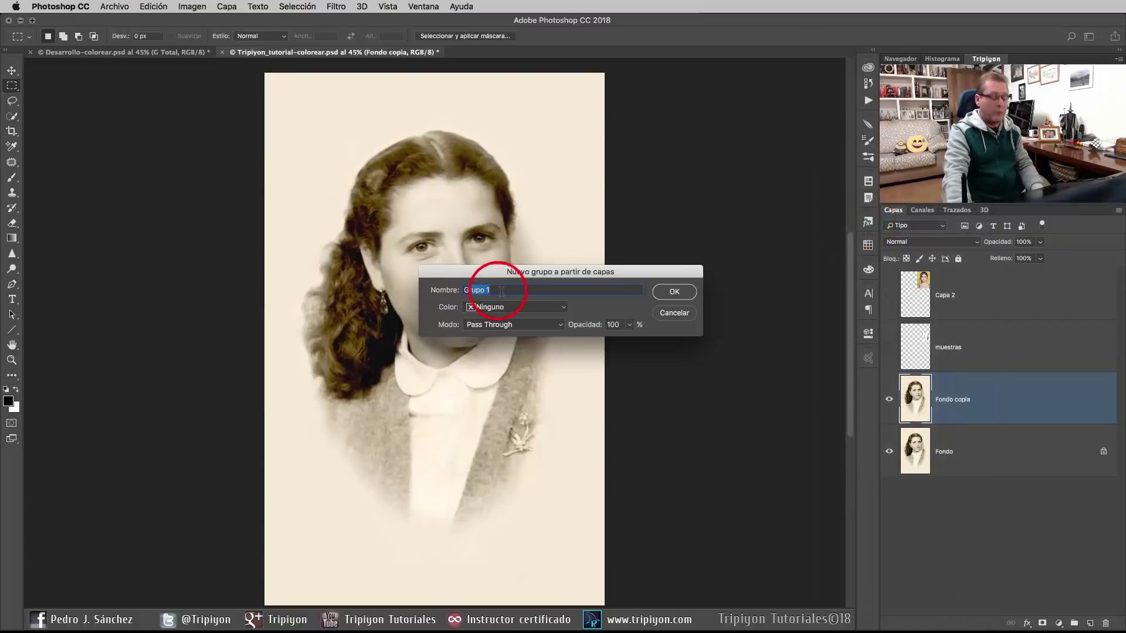
type("desarrollo")
key("Return")
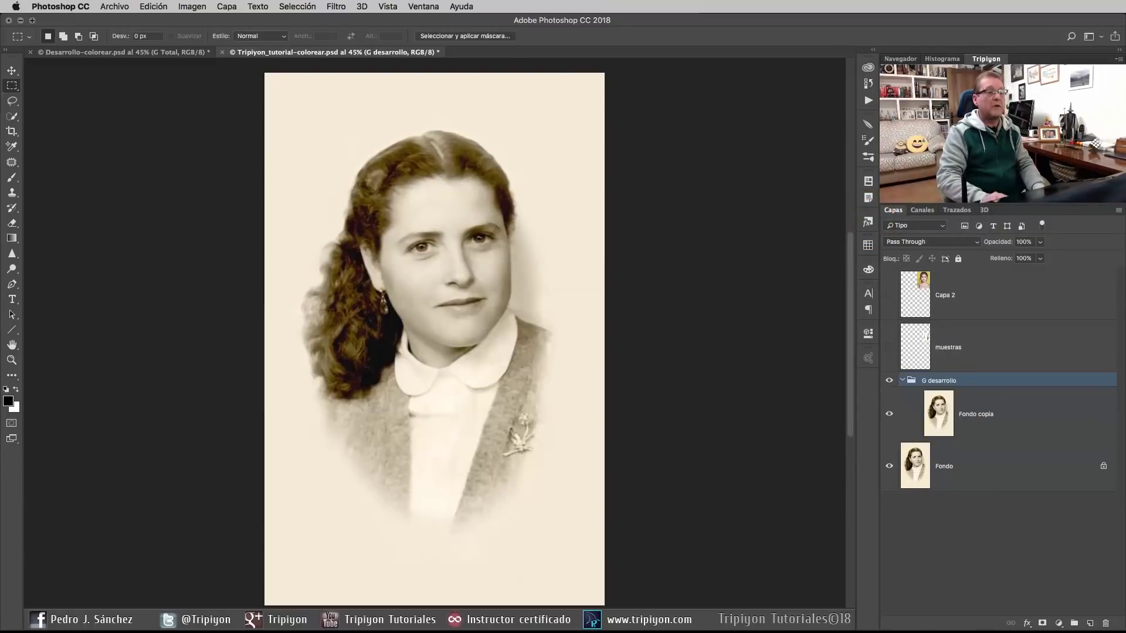
Step: Add a Blanco y negro adjustment layer above Fondo copia inside the G desarrollo group
left_click(980, 437)
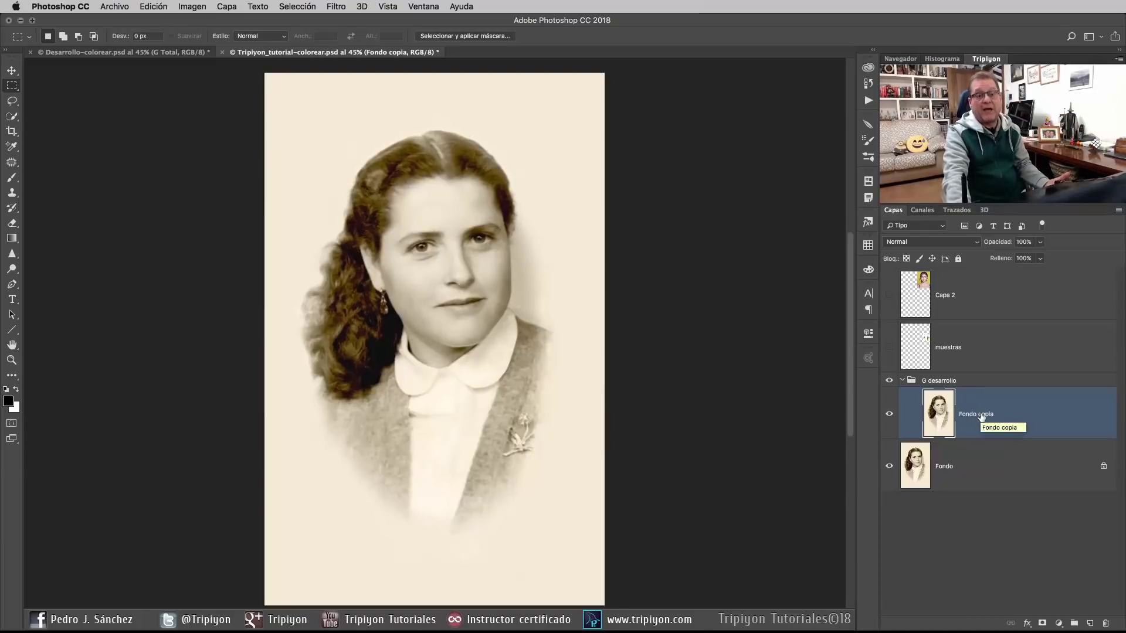
left_click(181, 7)
mouse_move(205, 41)
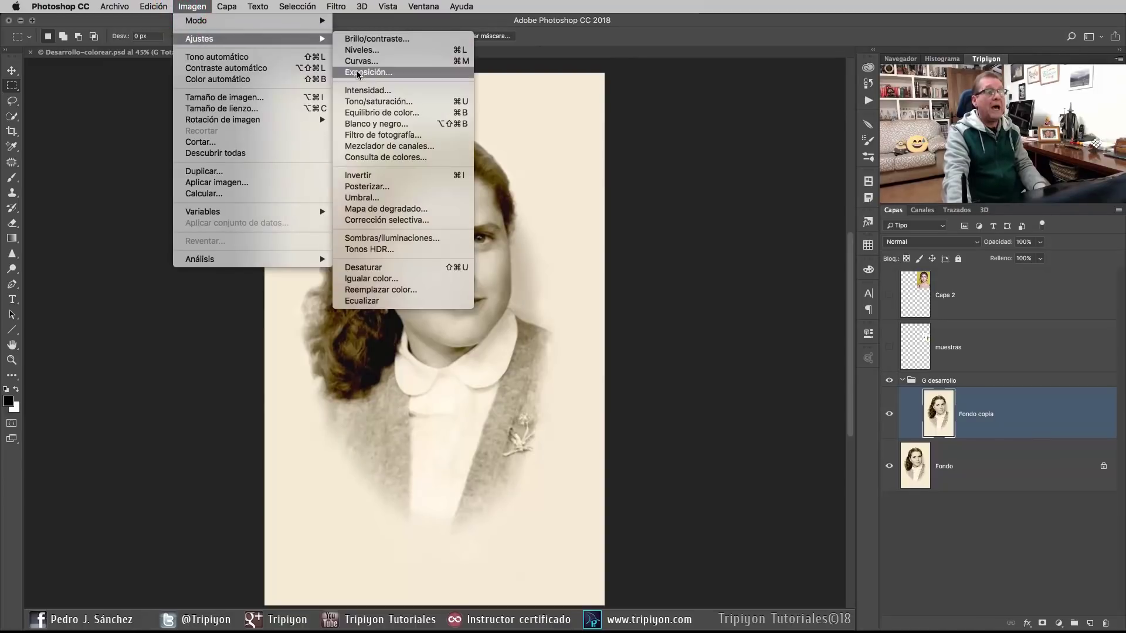
left_click(217, 8)
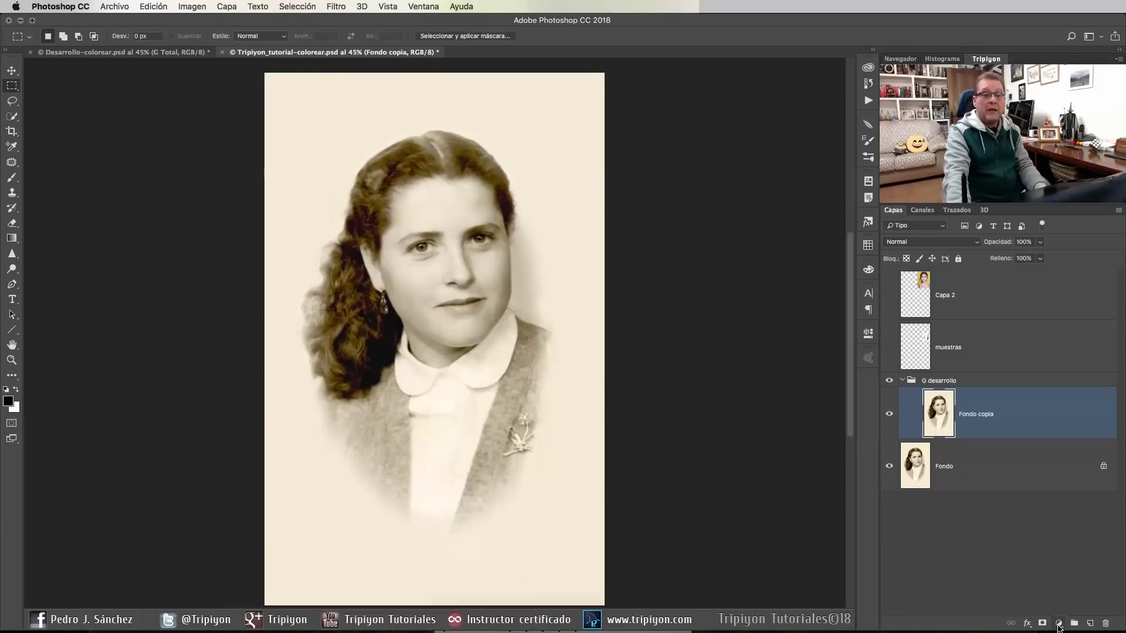
left_click(1058, 624)
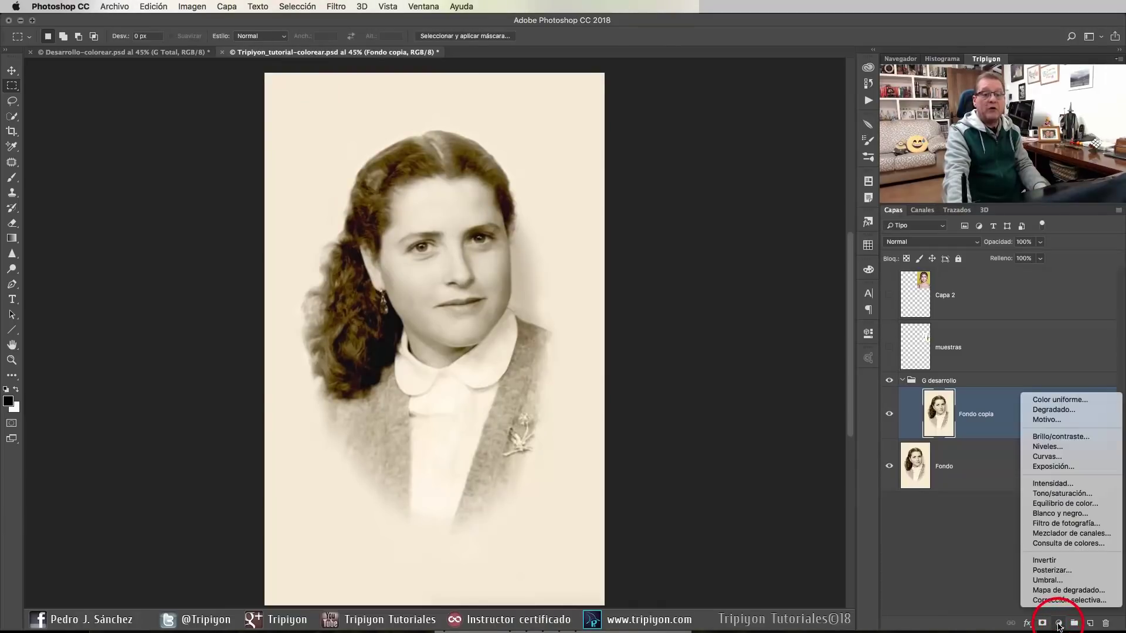
left_click(1063, 515)
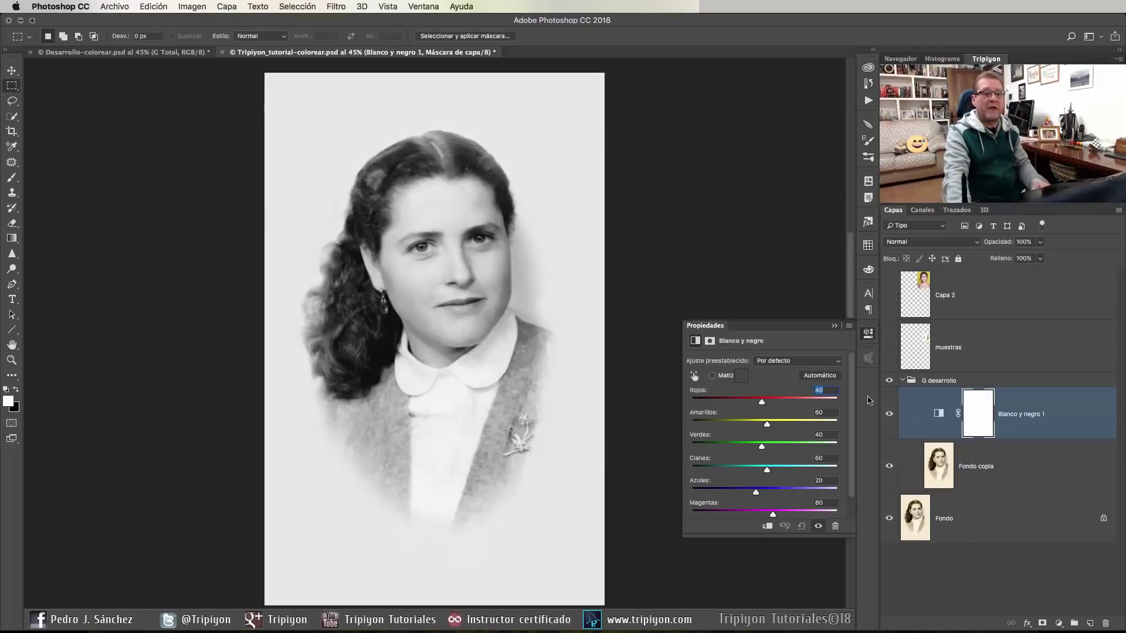
Step: Set the Blanco y negro adjustment to the Más claro preset and clip it to the Fondo copia layer
left_click(829, 361)
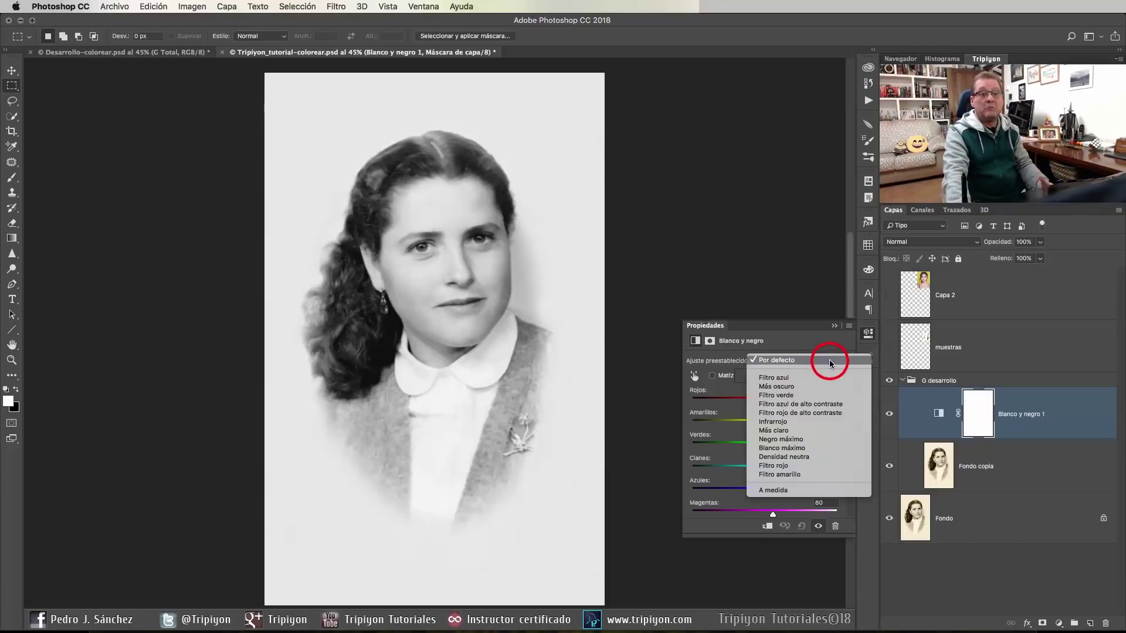
left_click(795, 431)
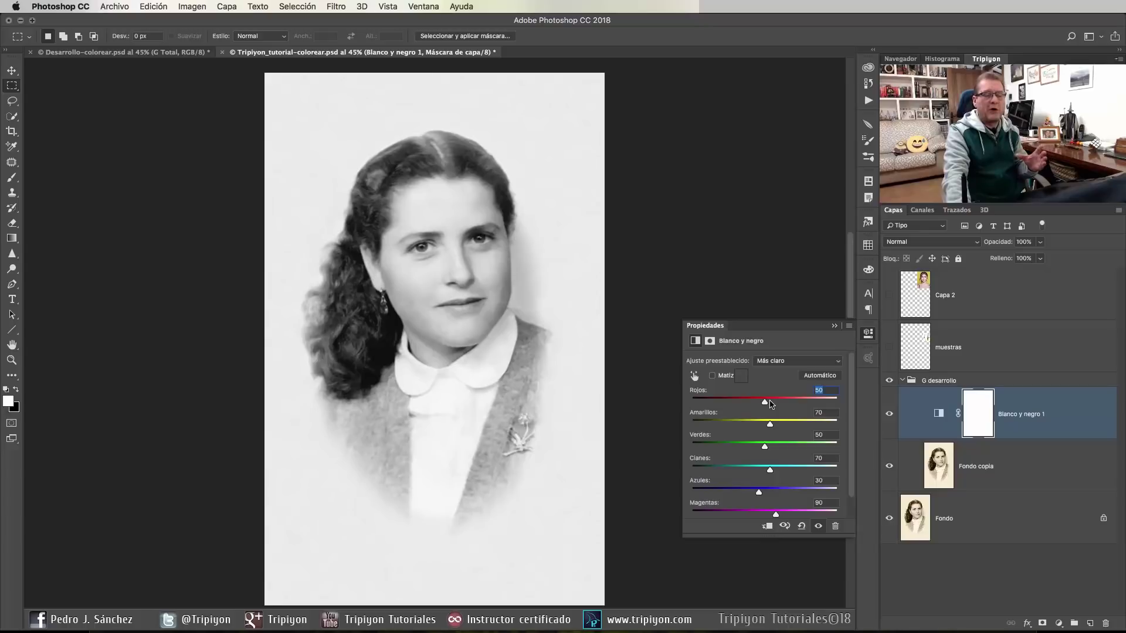
left_click(869, 333)
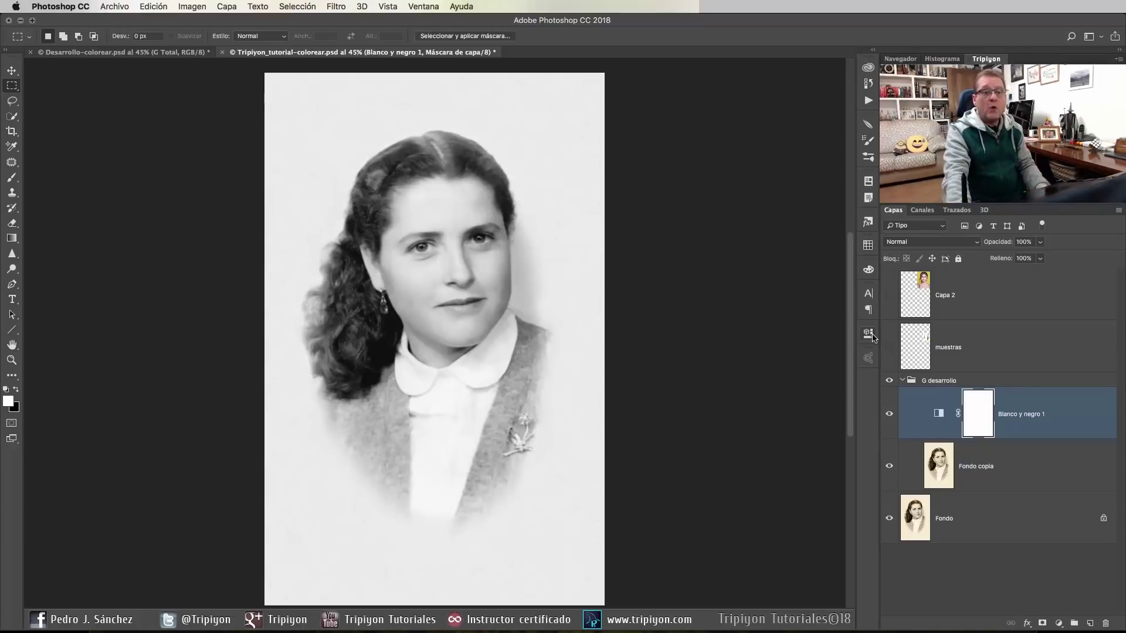
double_click(939, 413)
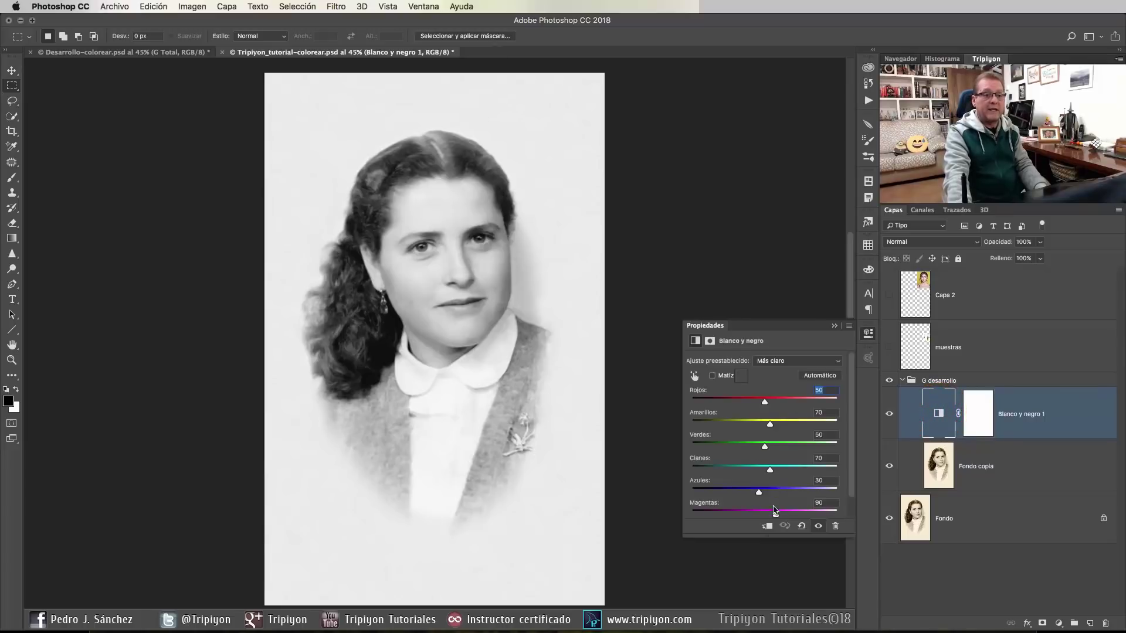
left_click(768, 528)
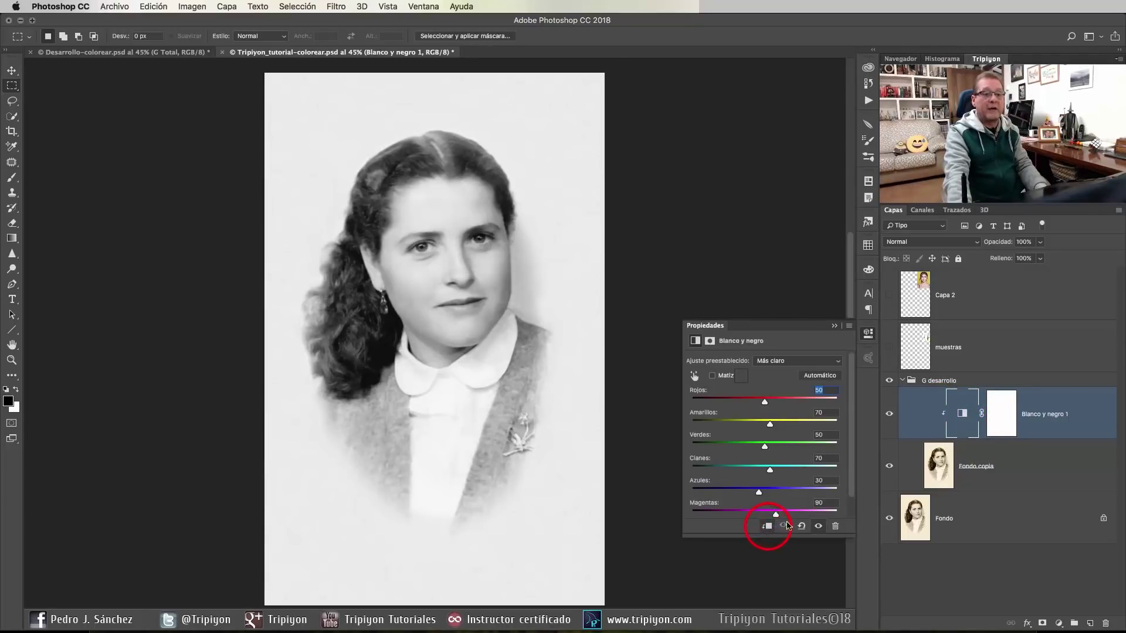
left_click(867, 334)
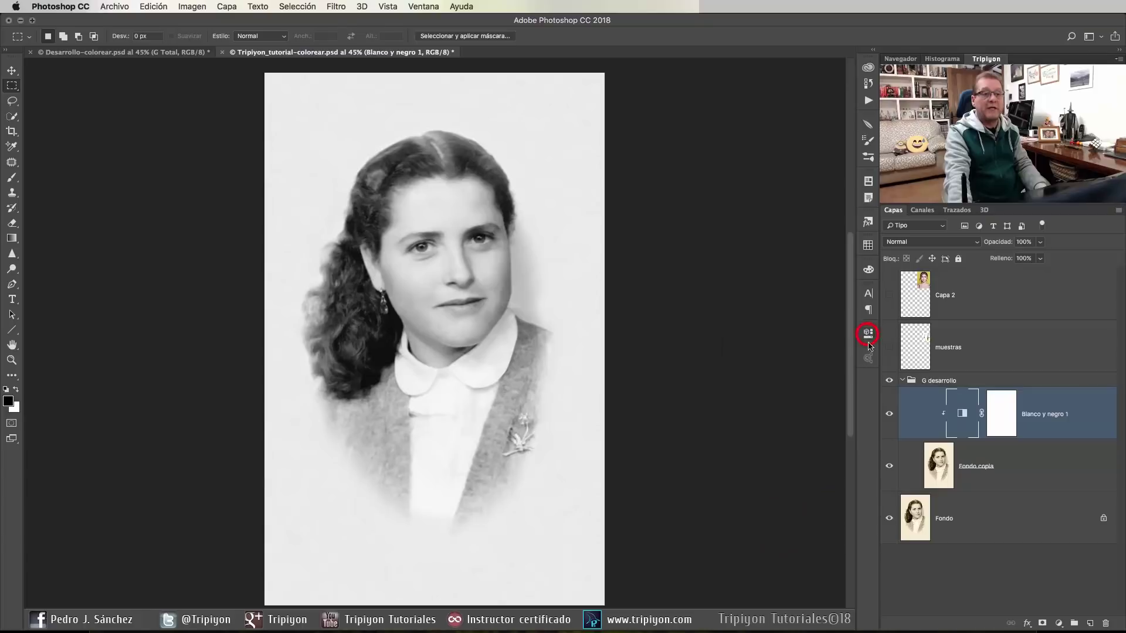
Step: Create a new group named "G piel" above the Blanco y negro adjustment inside G desarrollo
left_click(1074, 623)
double_click(955, 395)
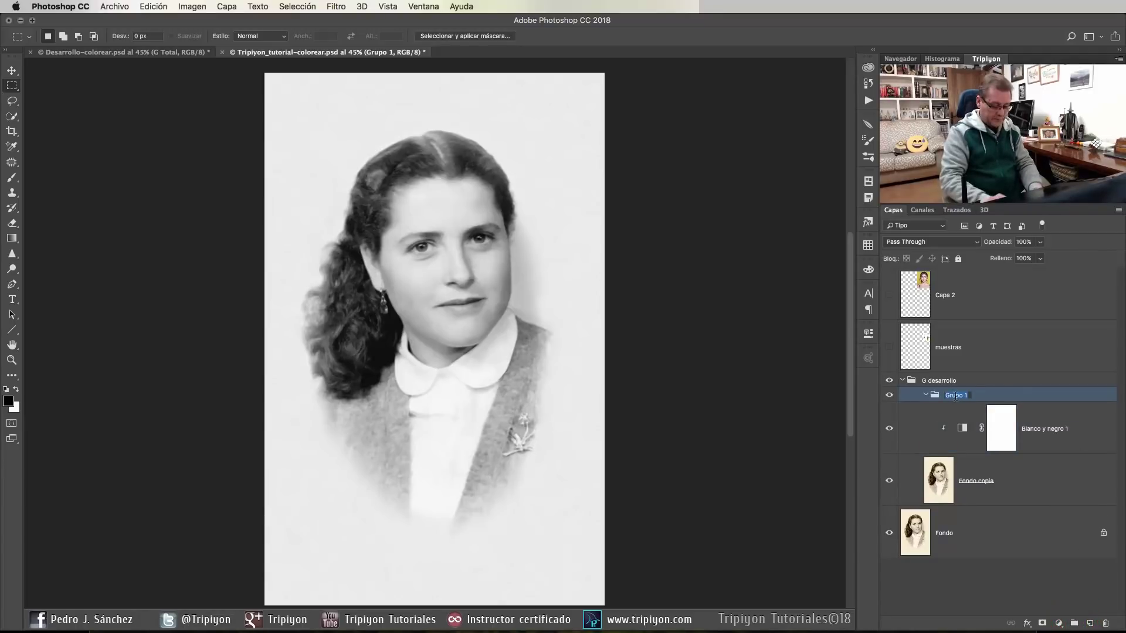
type("G piel")
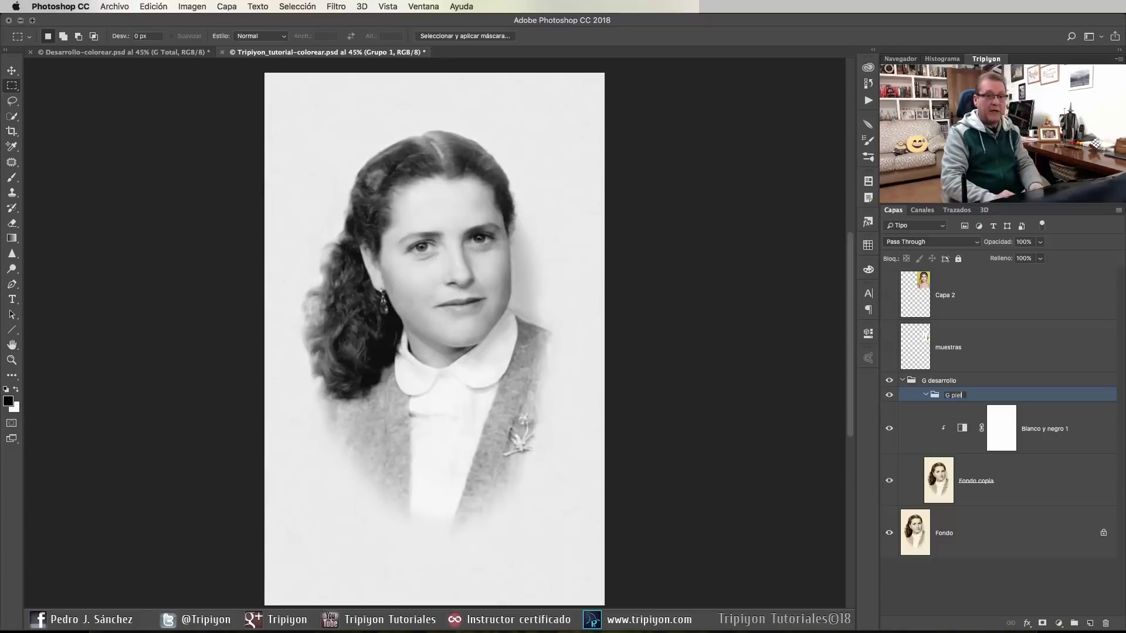
key("Return")
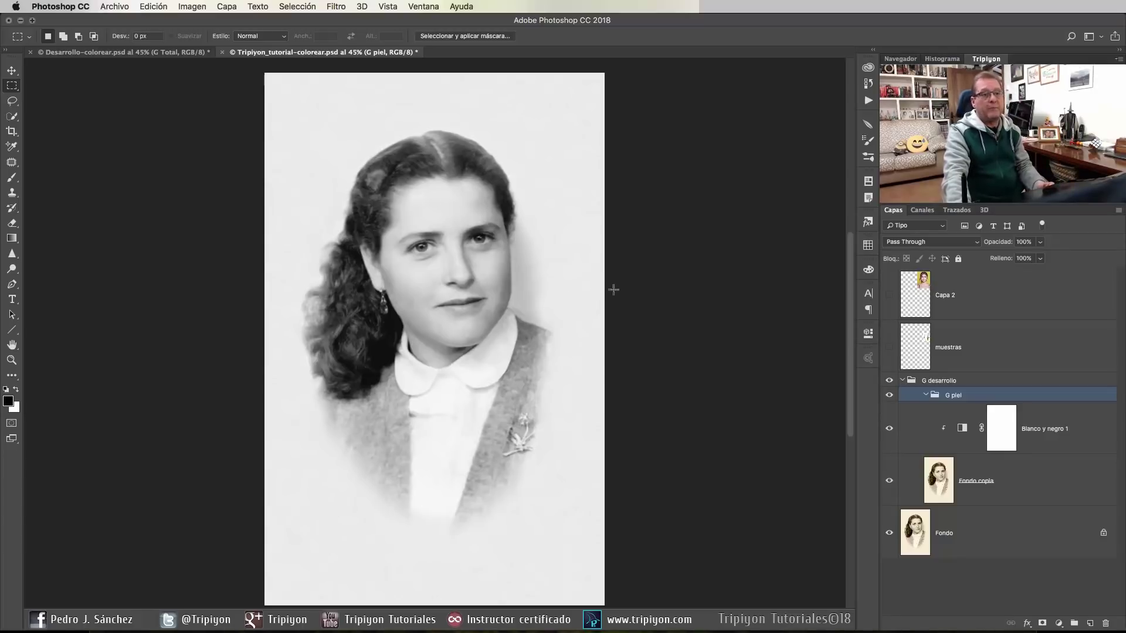
Step: Show the muestras layer to examine its color swatches for skin, lips, eyes, hair, jacket and ornaments
left_click(890, 349)
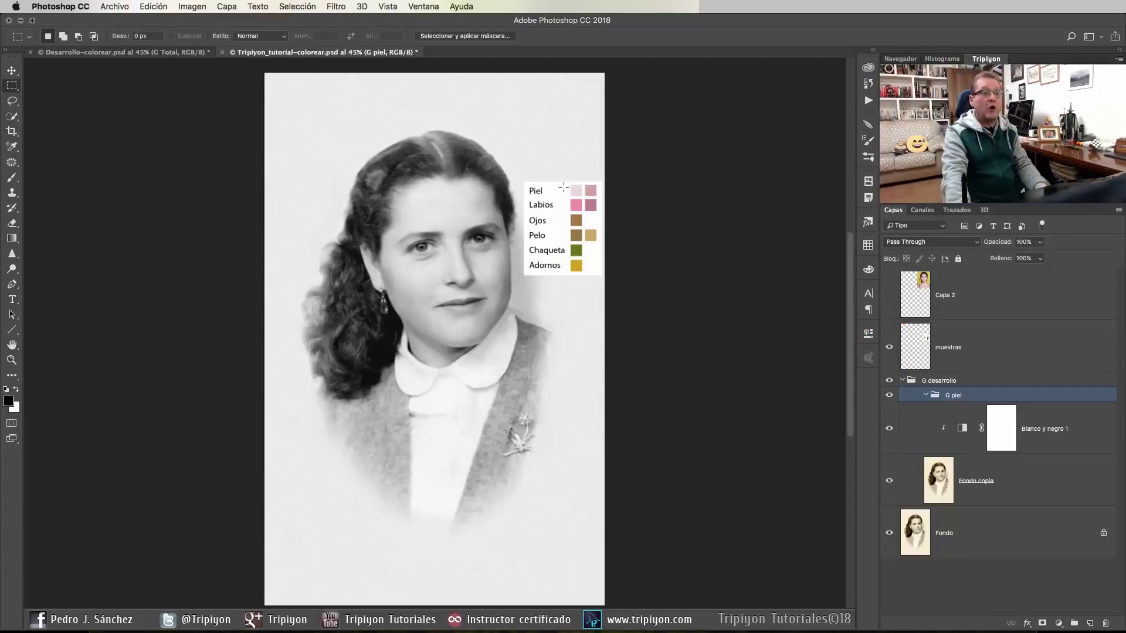
scroll(536, 199, "up", 3)
scroll(535, 200, "up", 2)
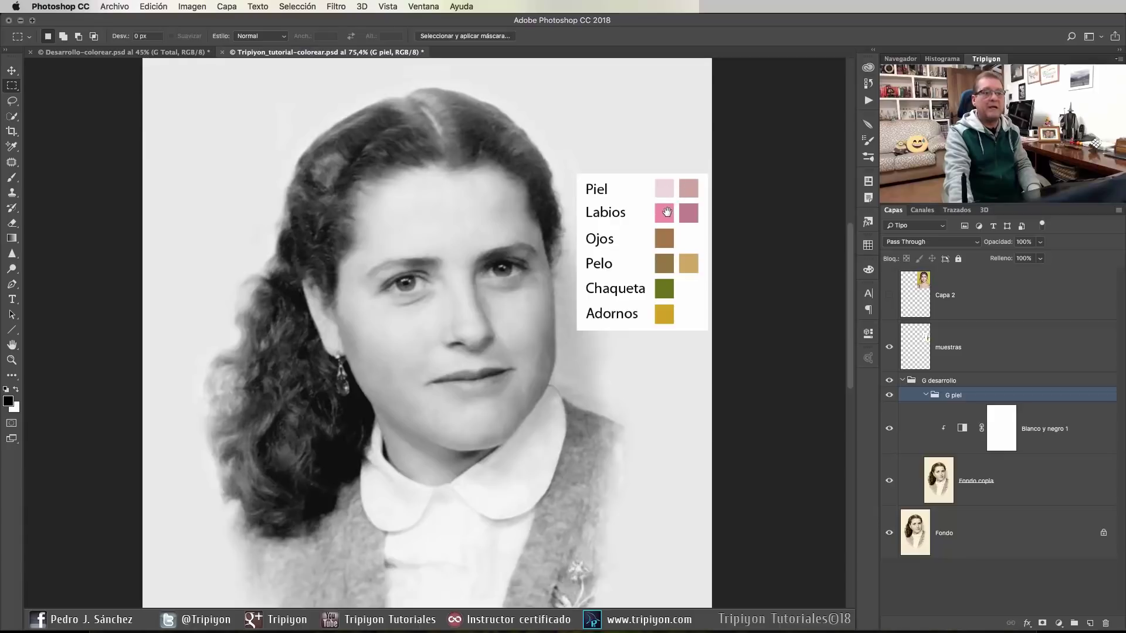
Step: Show the Capa 2 reference photo and, with the Brush tool active, sample a skin tone from the woman's face as the foreground color
left_click(889, 297)
left_click_drag(621, 185, 634, 284)
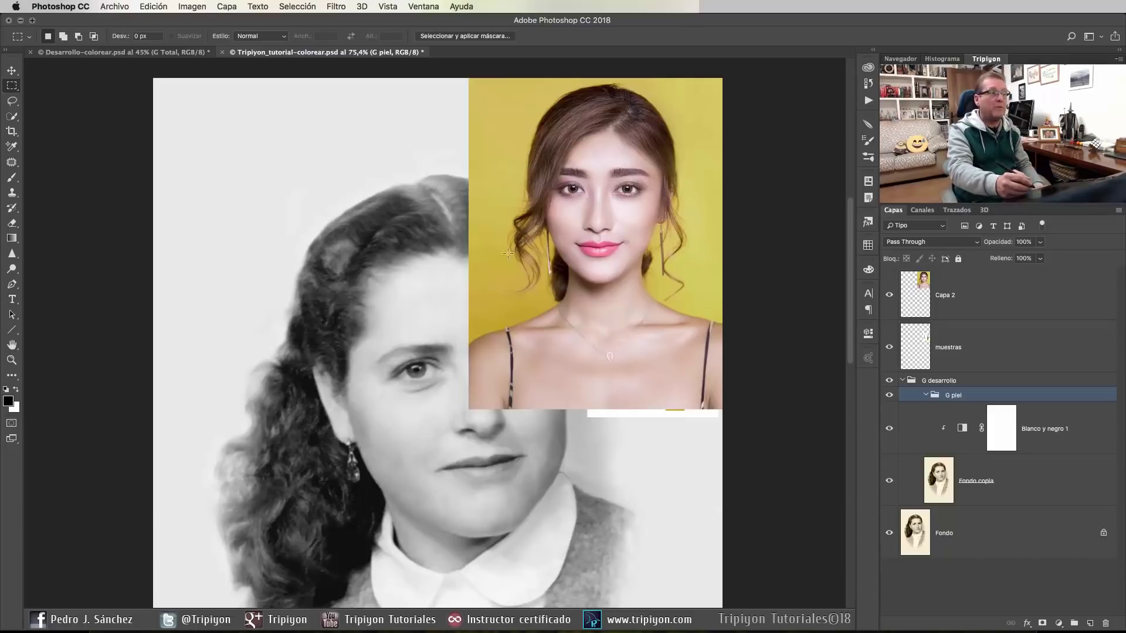
left_click(12, 179)
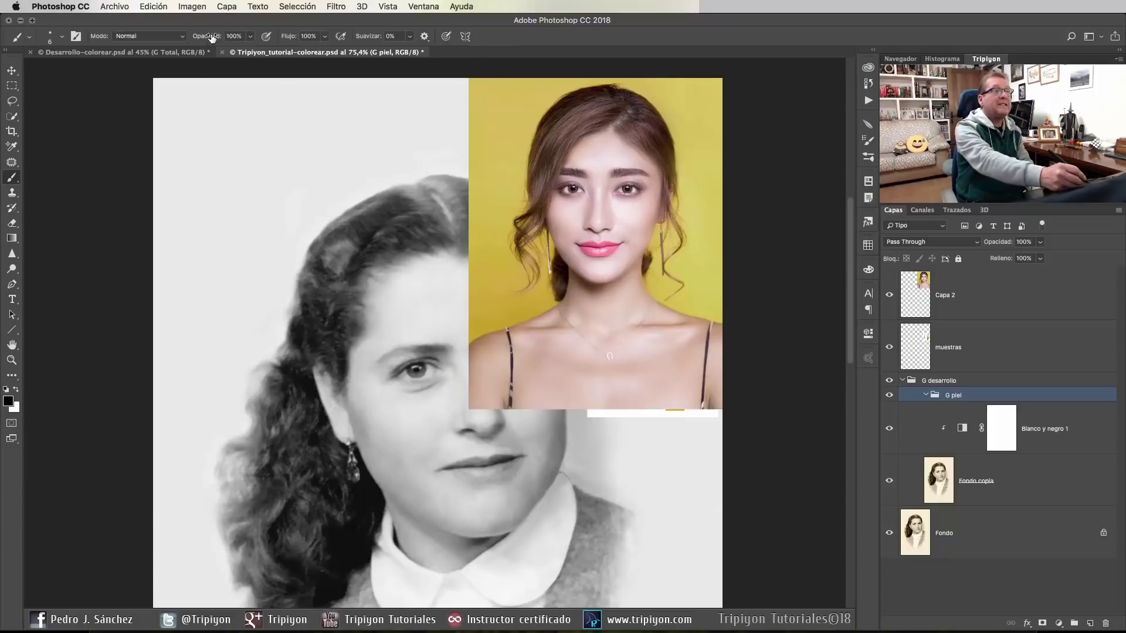
mouse_move(212, 38)
left_mouse_down()
mouse_move(197, 38)
mouse_move(209, 38)
left_mouse_up()
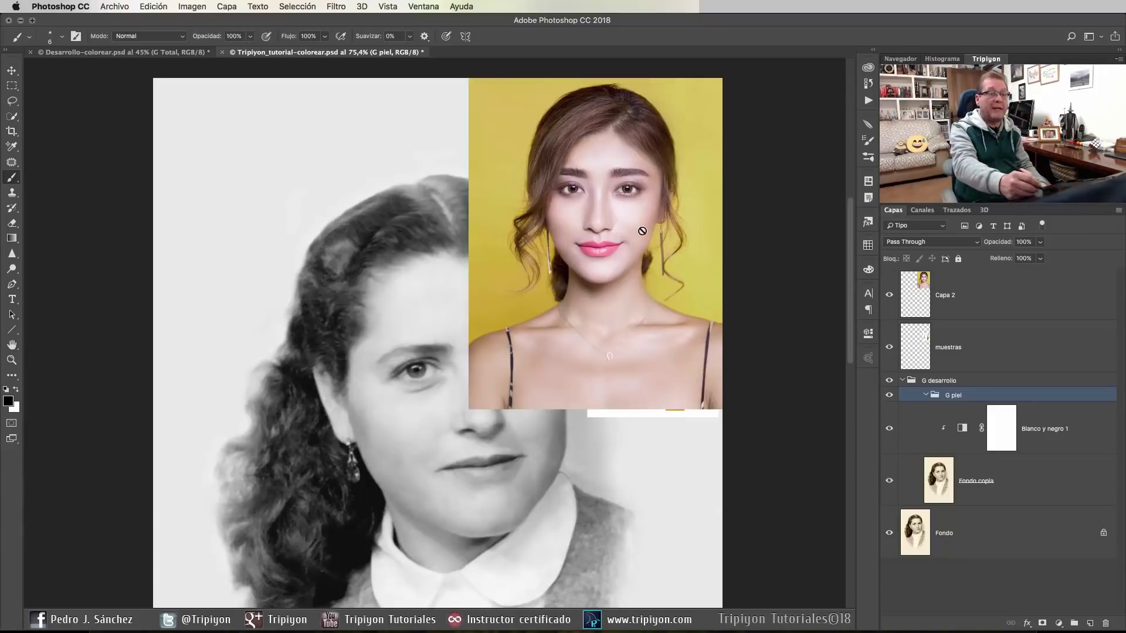
left_click_drag(551, 327, 551, 326)
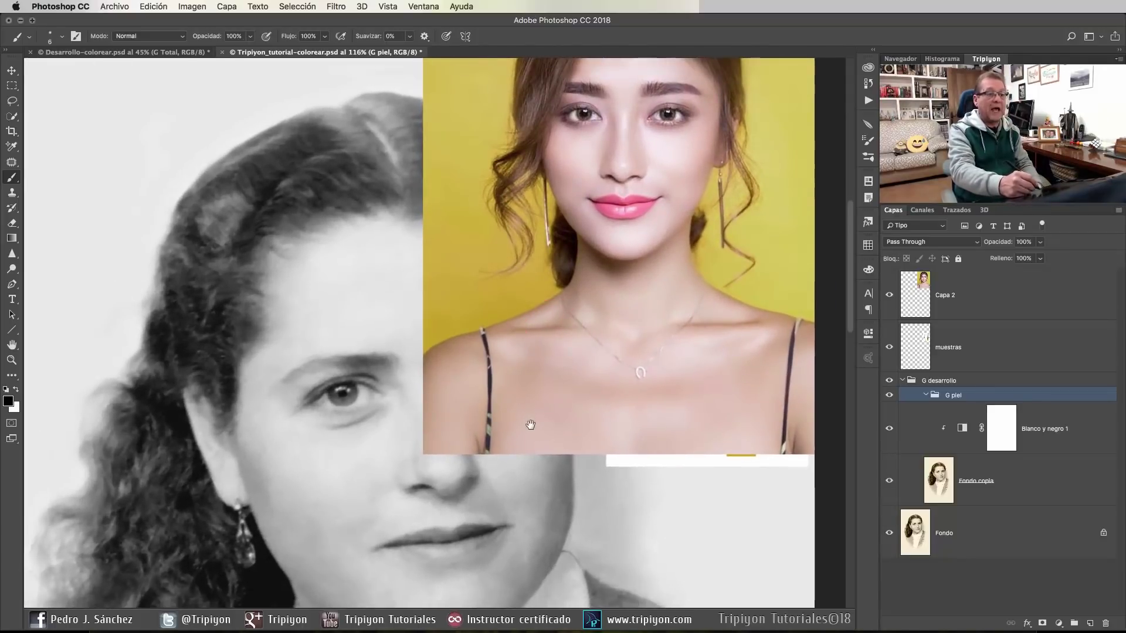
key("alt")
left_click(577, 189, "alt")
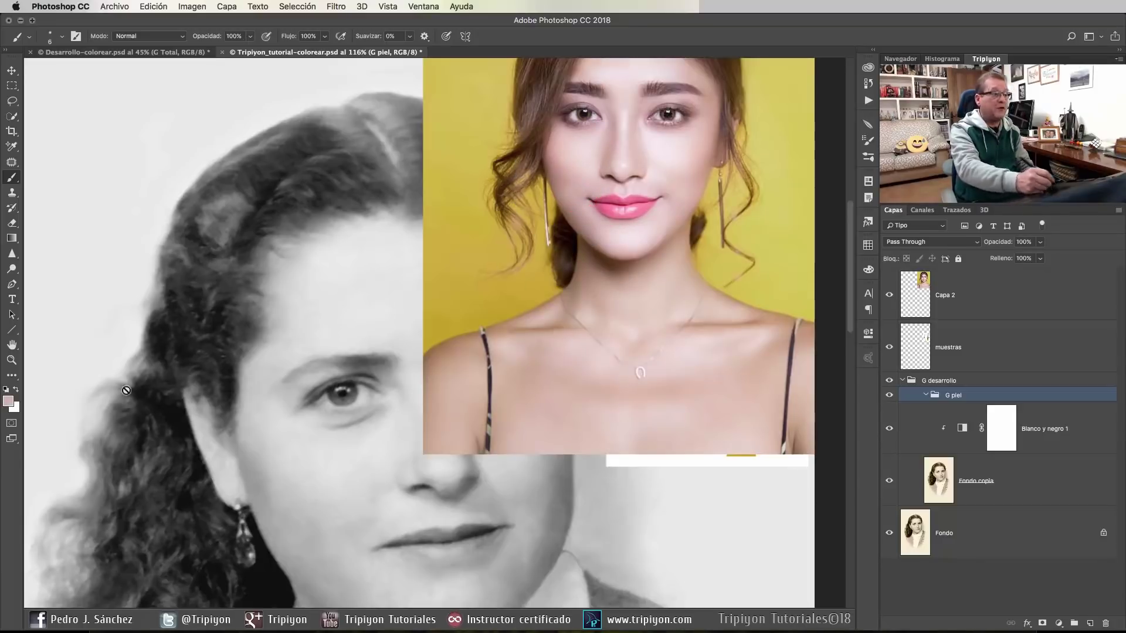
left_click(9, 402)
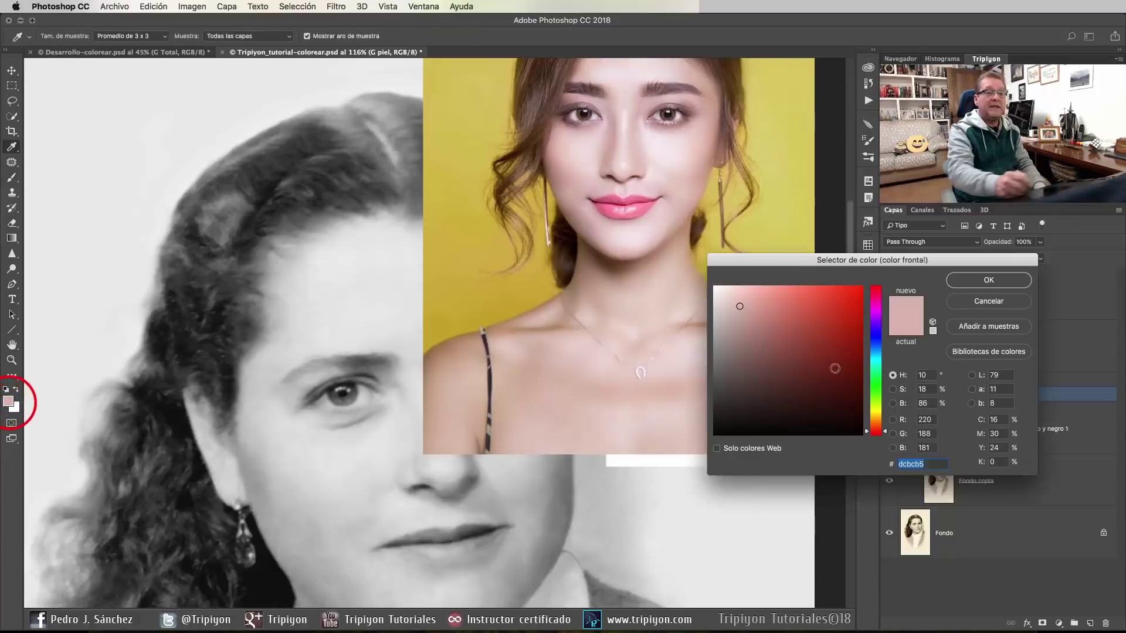
left_click(995, 304)
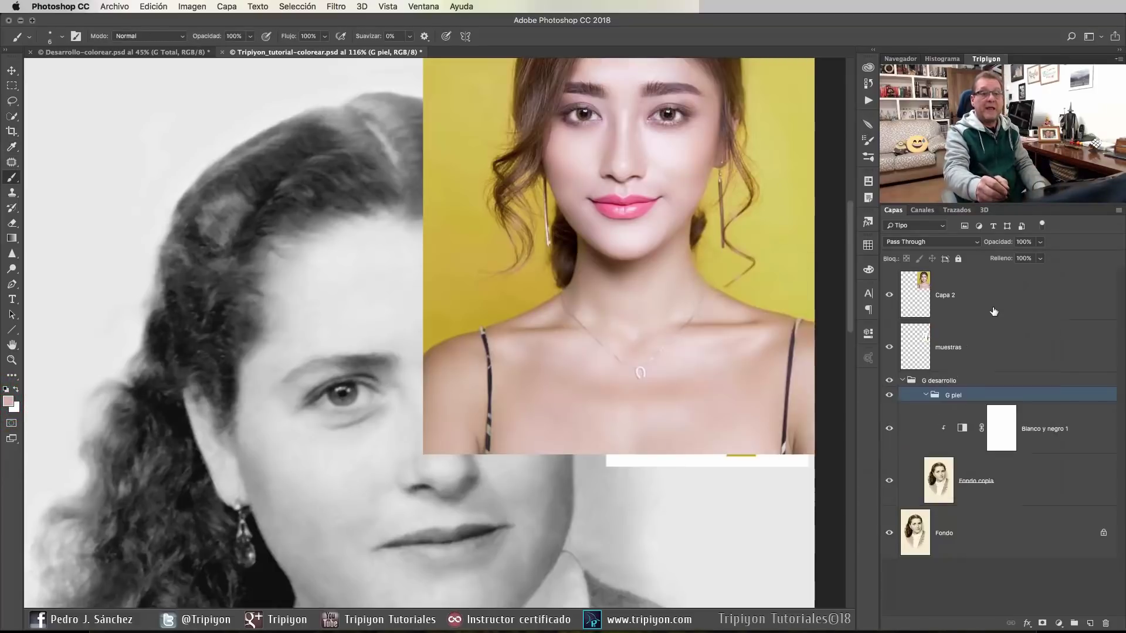
Step: Hide Capa 2 and paint a small dab of the sampled skin tone beside the Piel swatches on the muestras layer
left_click(889, 294)
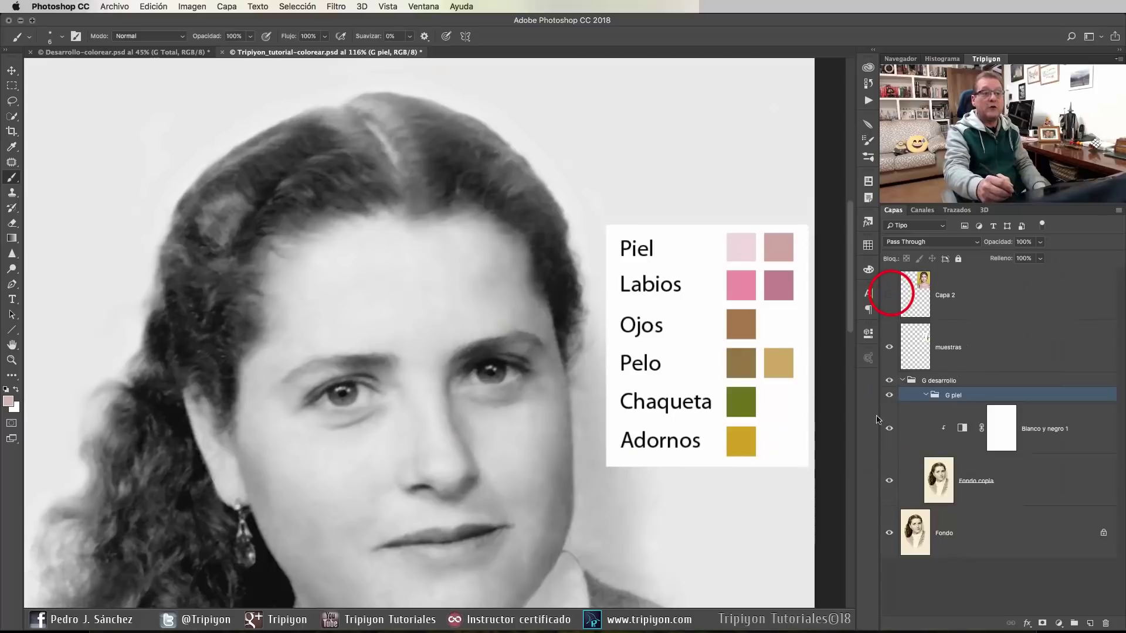
left_click(969, 347)
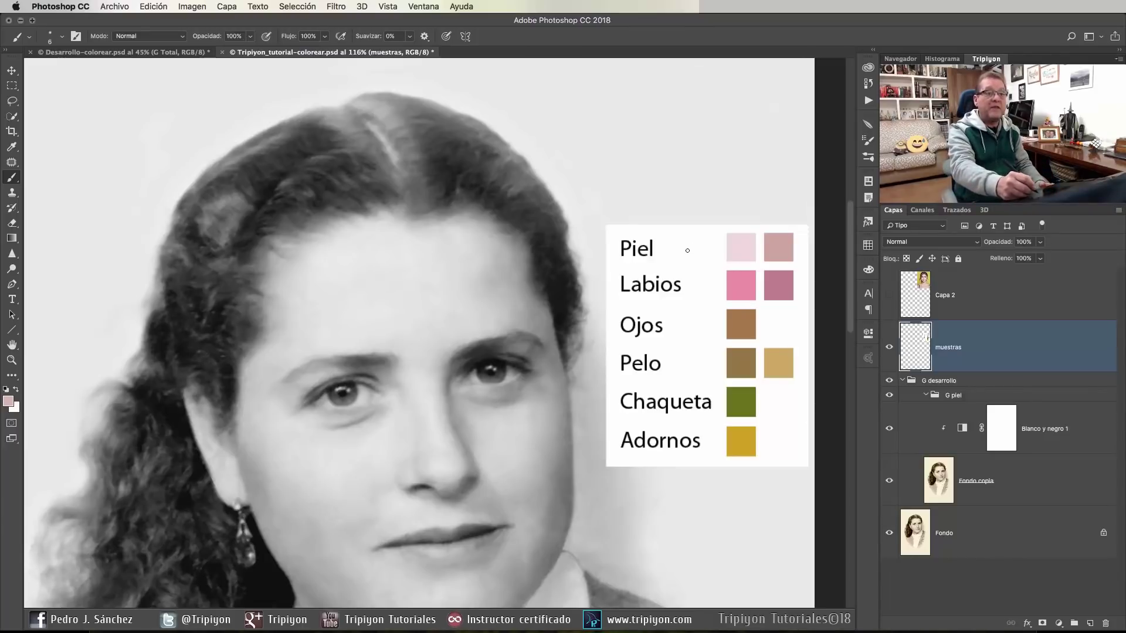
left_click_drag(700, 249, 696, 250)
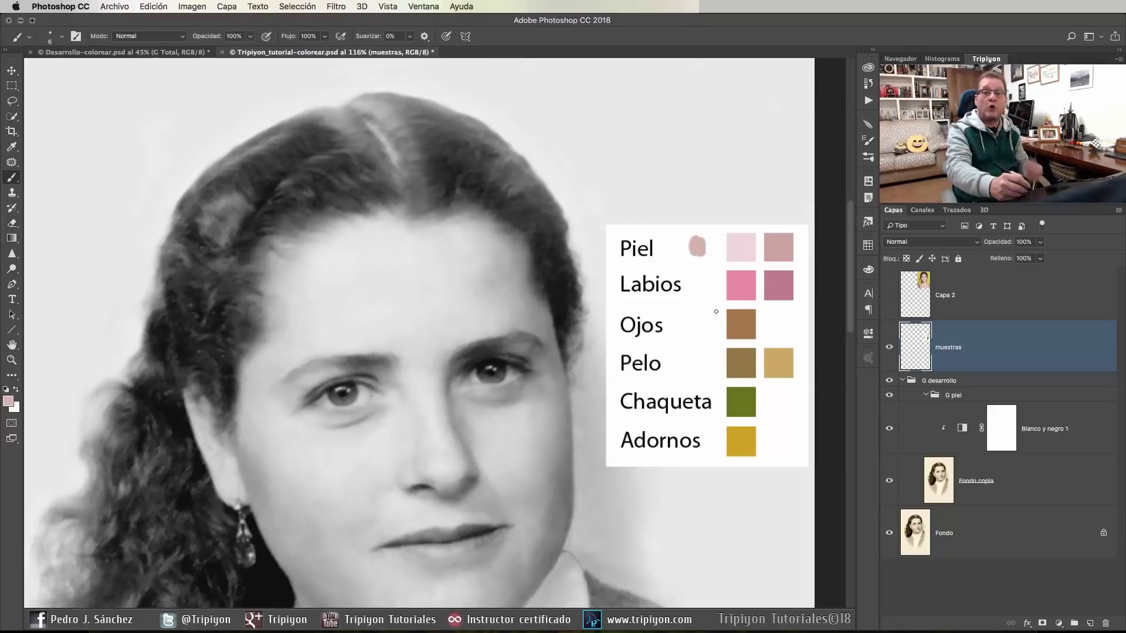
left_click(889, 348)
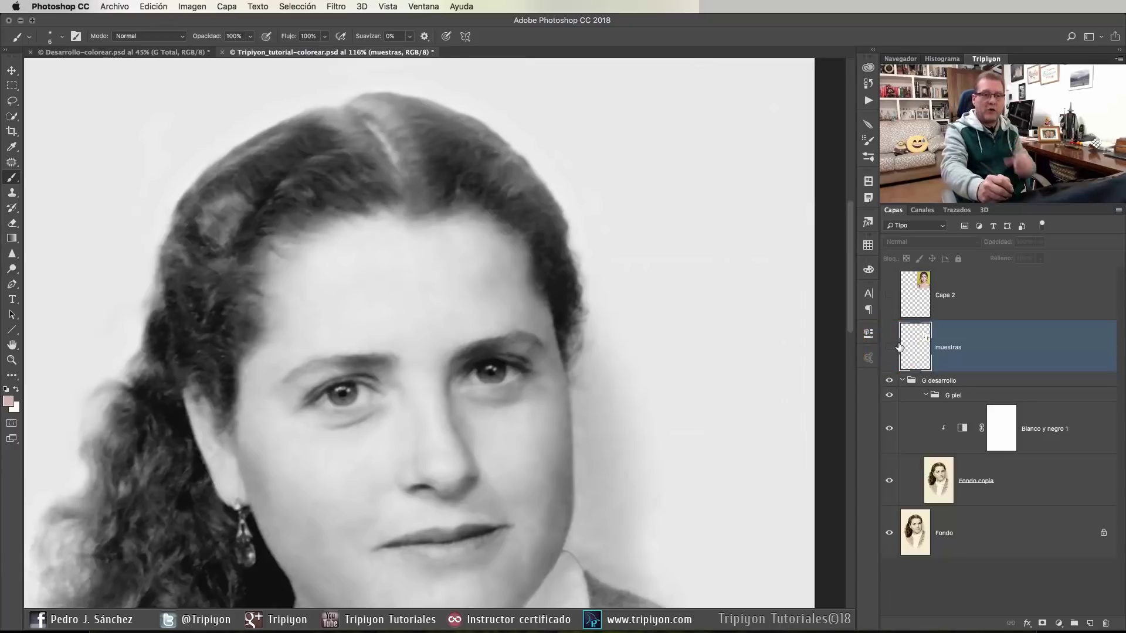
left_click(890, 348)
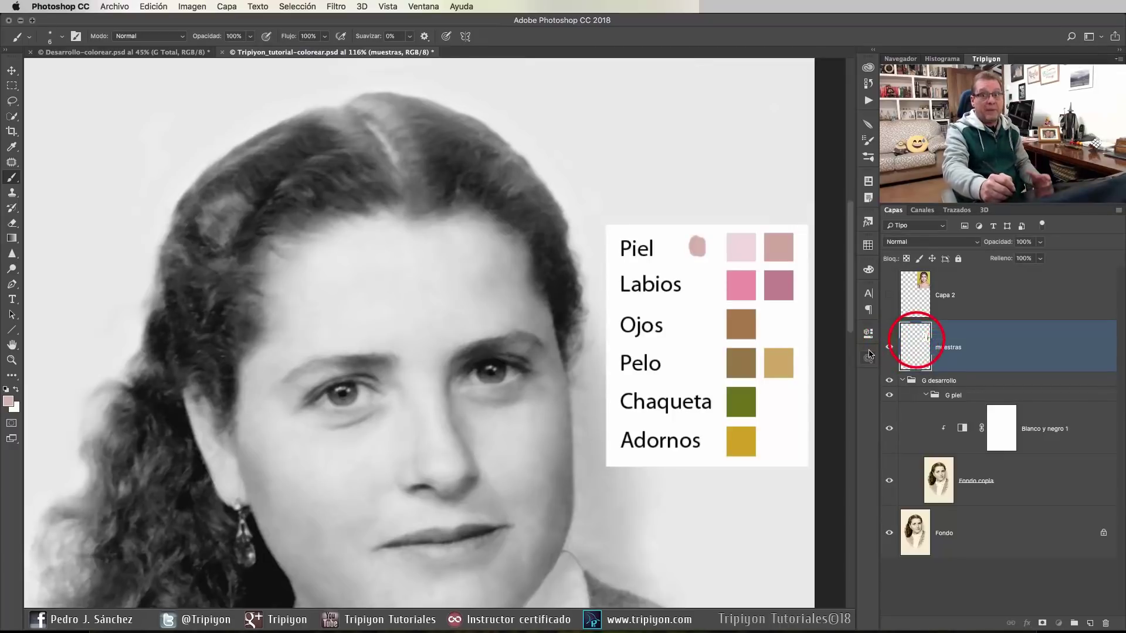
Step: Undo the dab of sampled skin tone painted beside the Piel swatches
key("ctrl+z")
left_click_drag(752, 384, 760, 329)
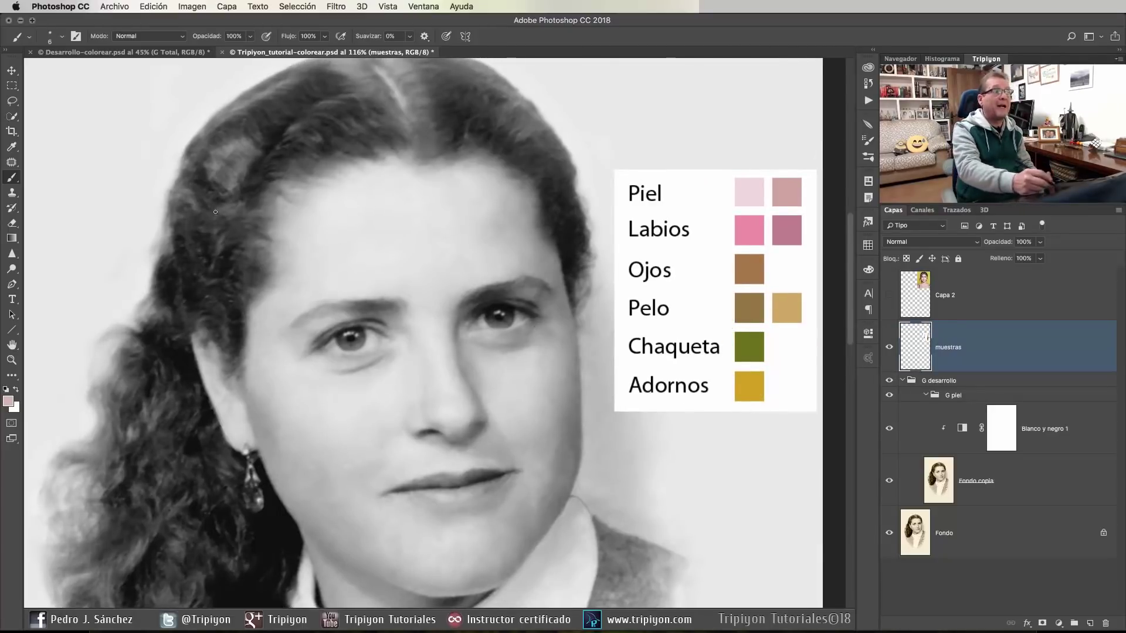
Step: Activate the Color Sampler tool to examine its sample size option, and return to the Brush tool
right_click(12, 149)
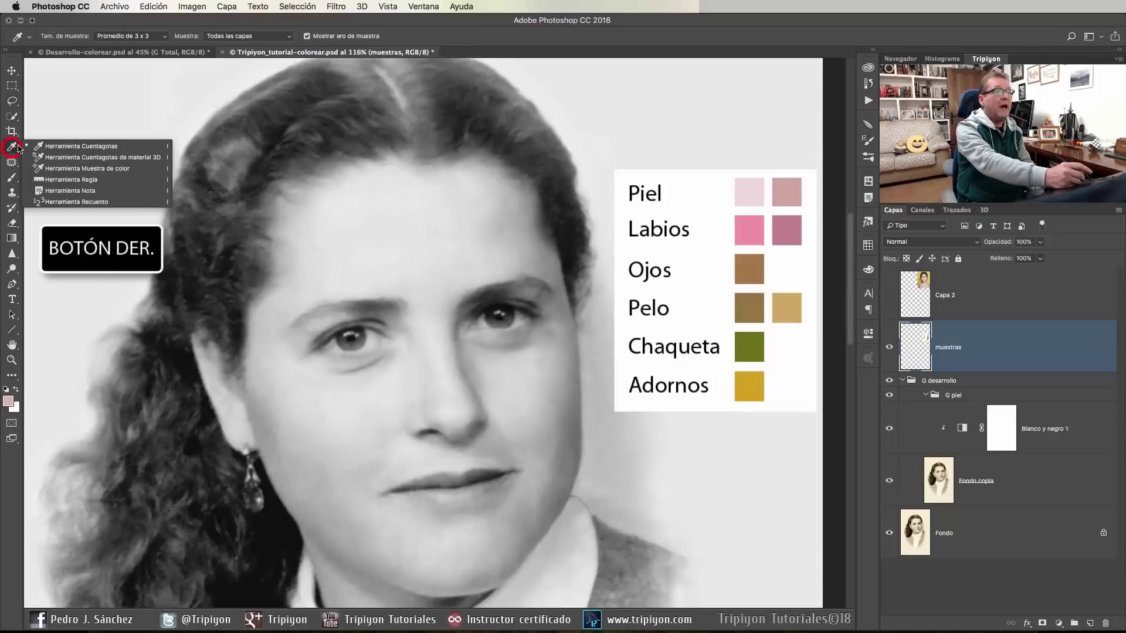
left_click(89, 169)
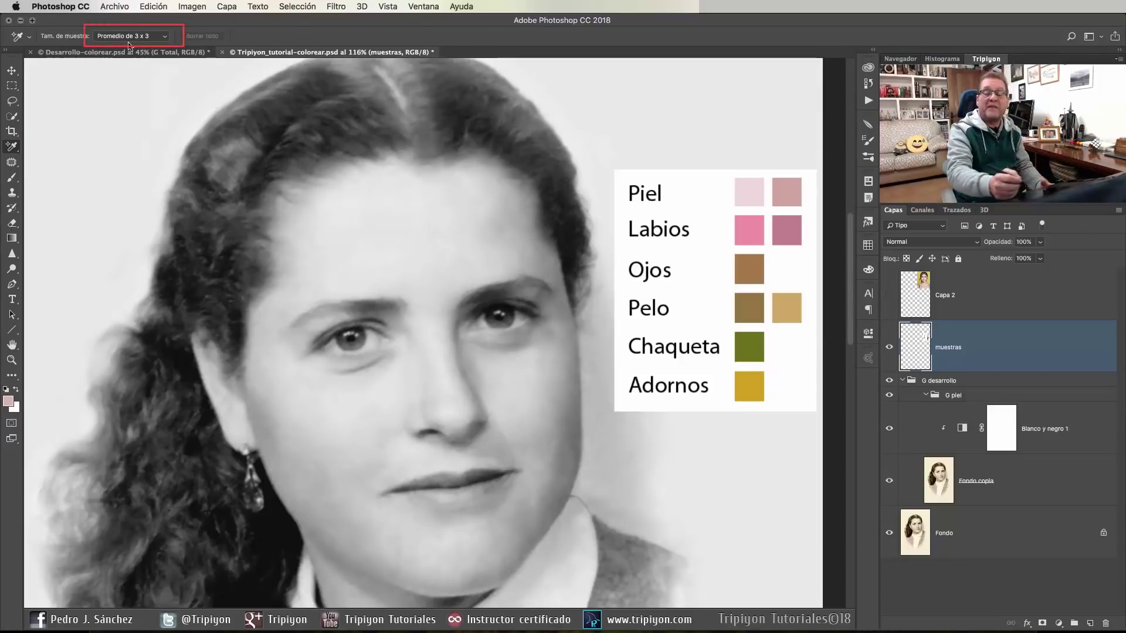
left_click(12, 177)
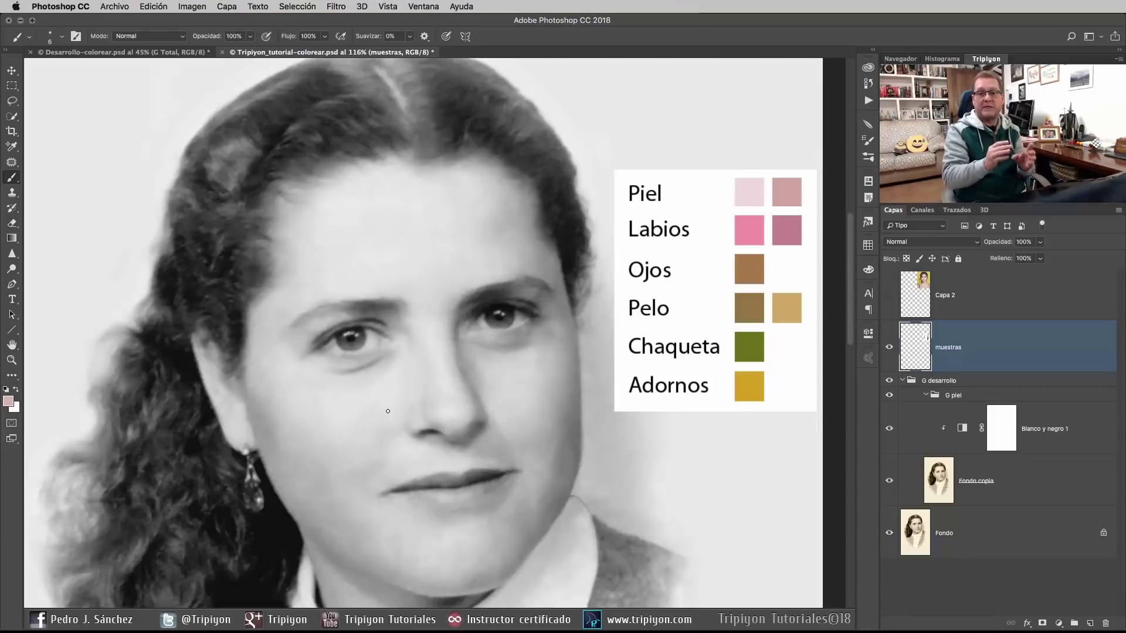
Step: Add three new empty layers inside the G piel group
scroll(510, 417, "down", 3)
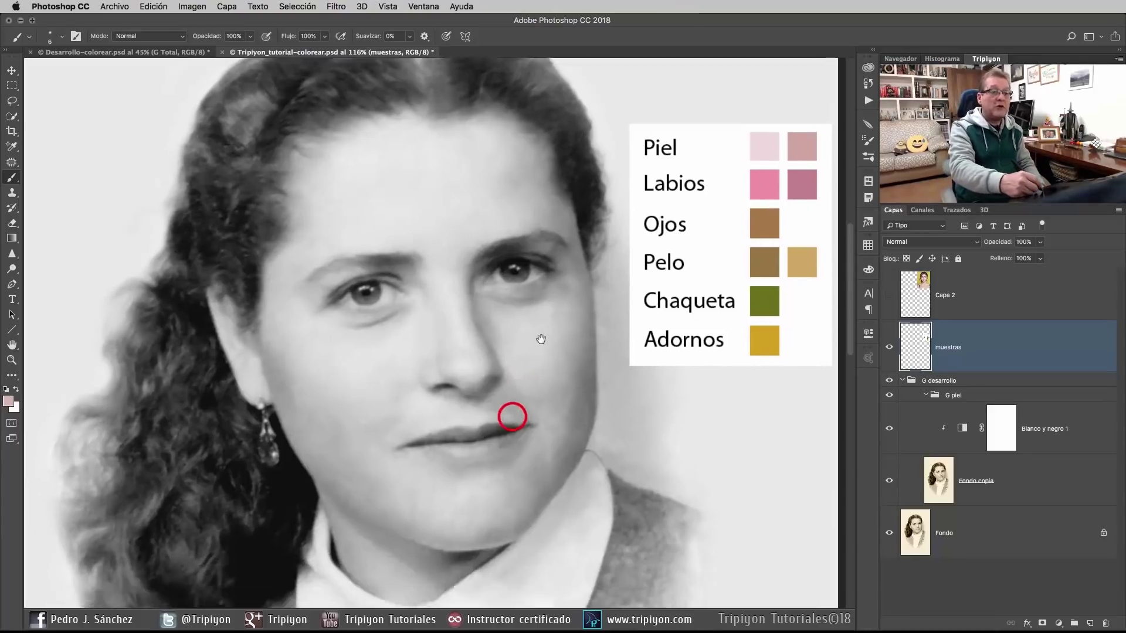
left_click(950, 395)
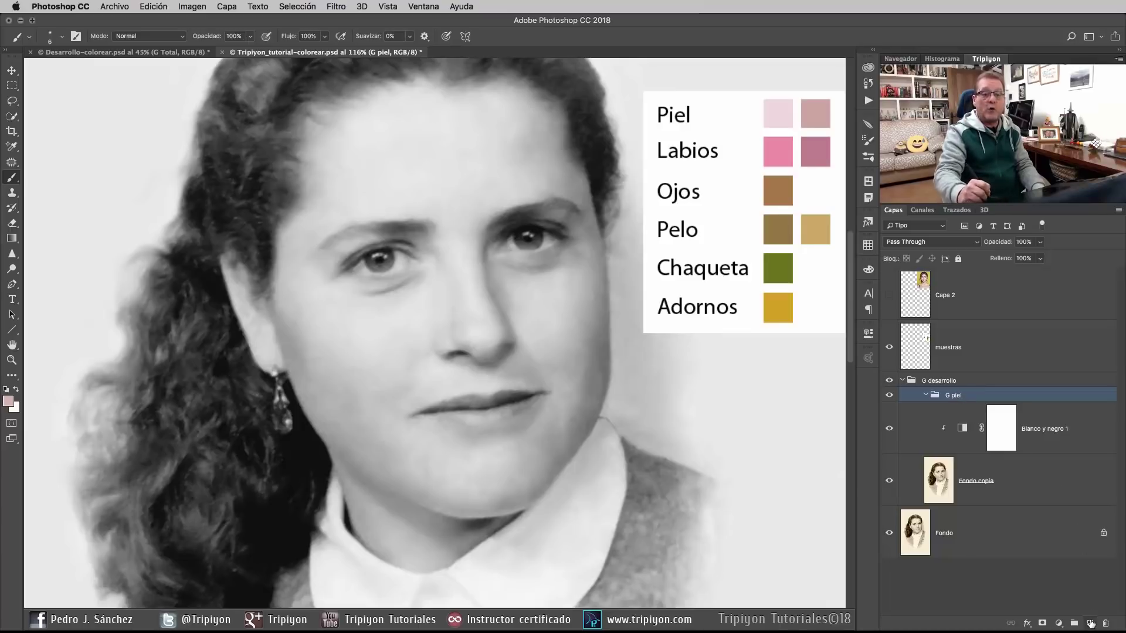
left_click(1089, 624)
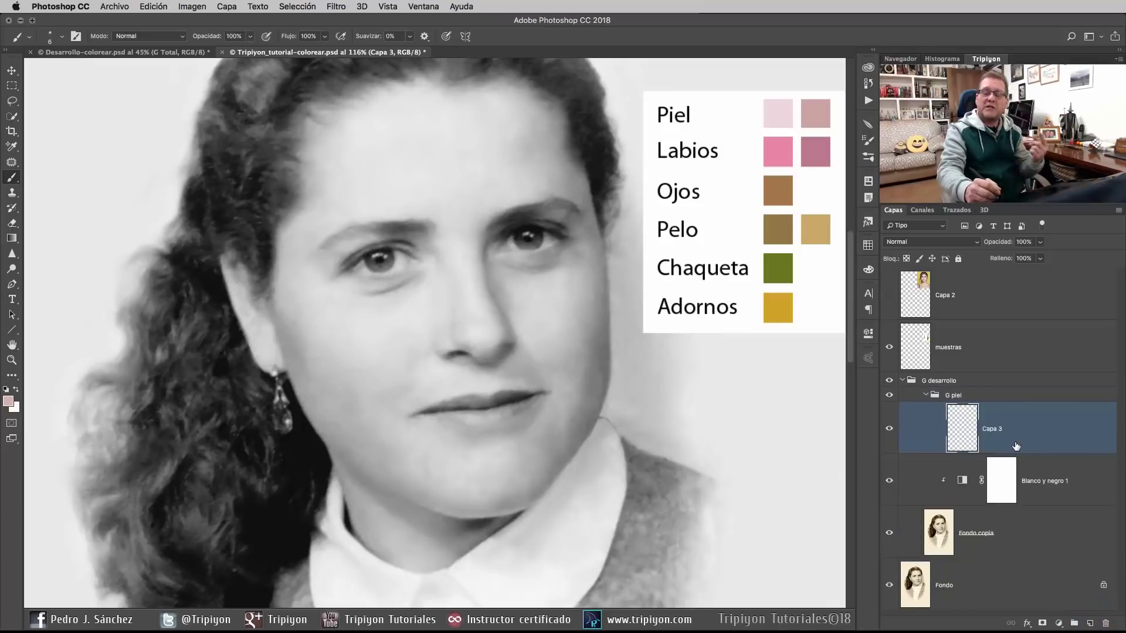
left_click(1089, 624, "super")
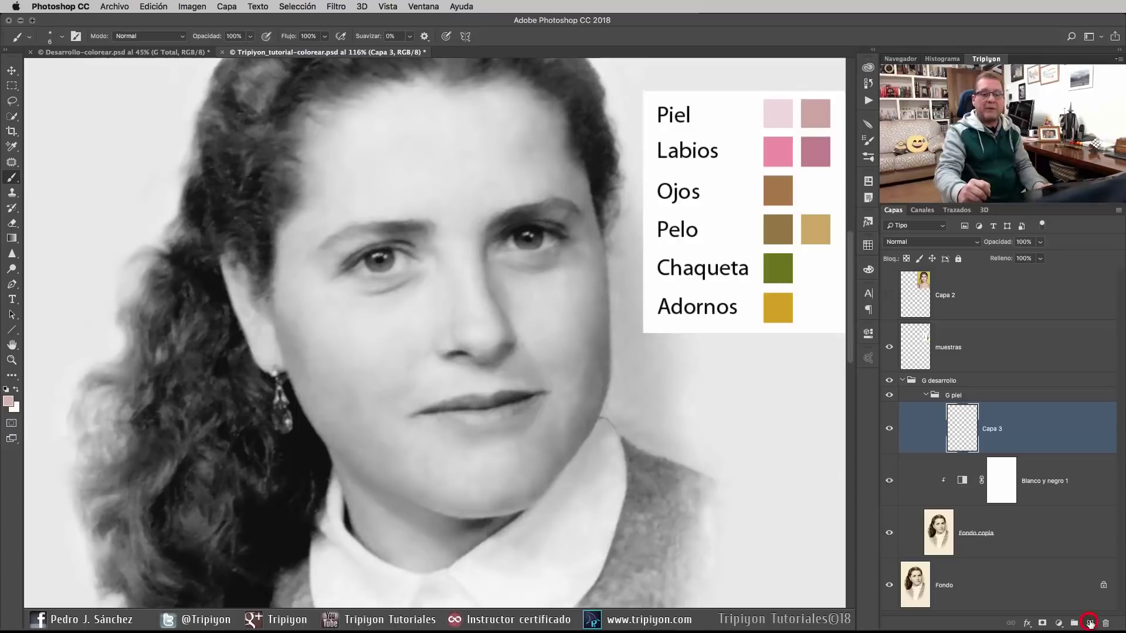
left_click(1089, 624, "super")
left_click_drag(1031, 413, 1033, 435)
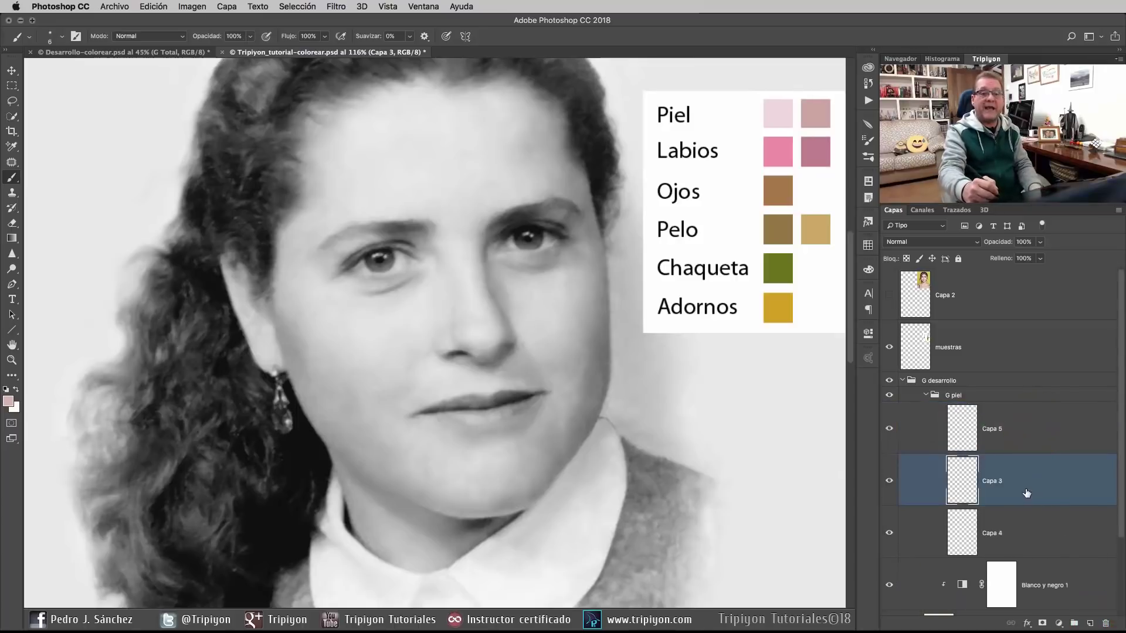
Step: Rename the lowest new layer in G piel as "piel" and set its blend mode to Color
double_click(996, 534)
type("piel")
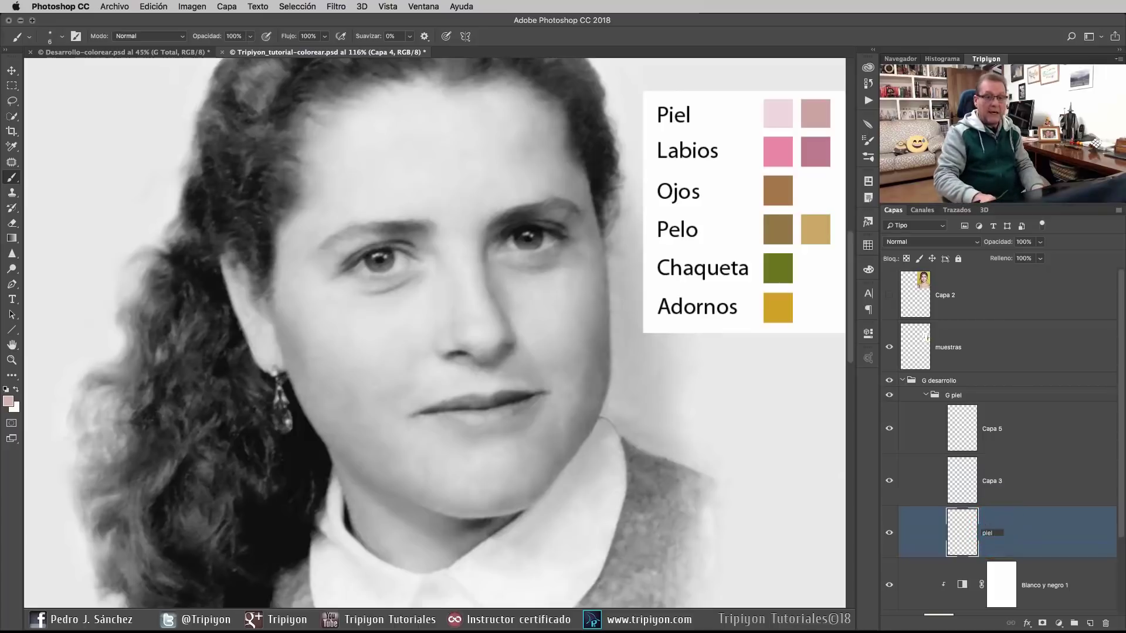
key("Return")
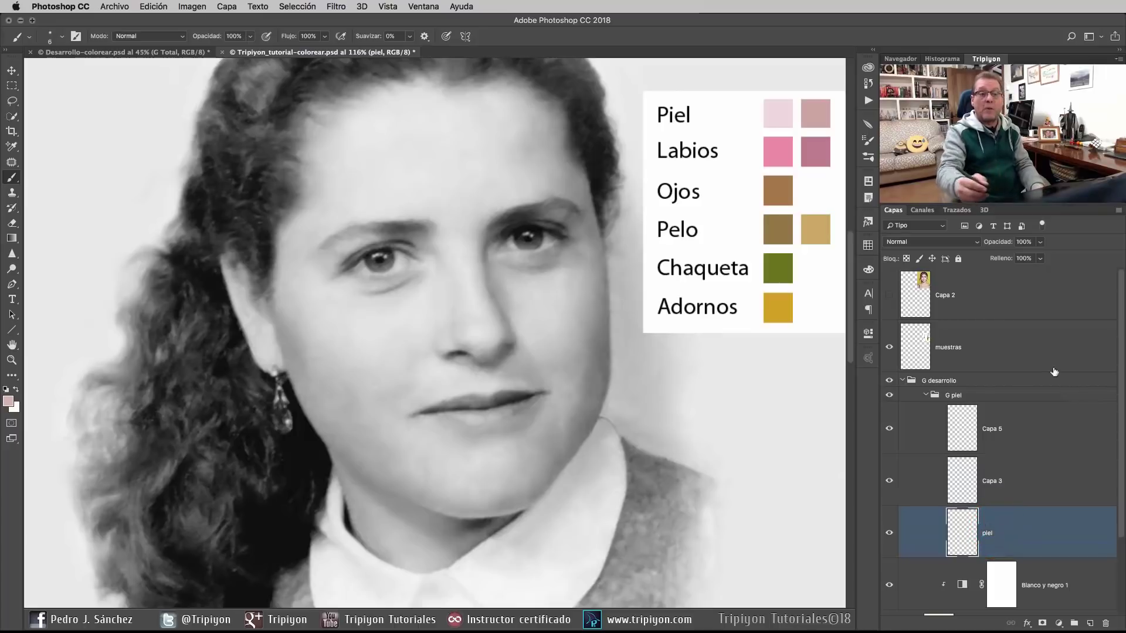
left_click(921, 241)
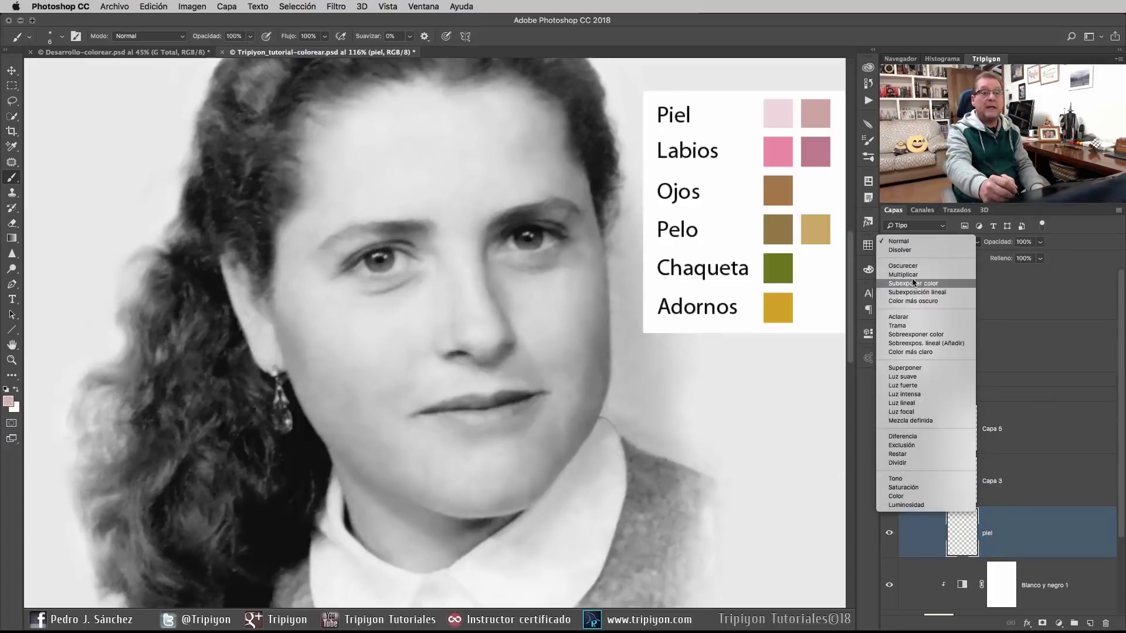
left_click(913, 496)
Step: Rename the middle new layer, Capa 3, as "piel luces" and set its blend mode to Superponer
double_click(997, 480)
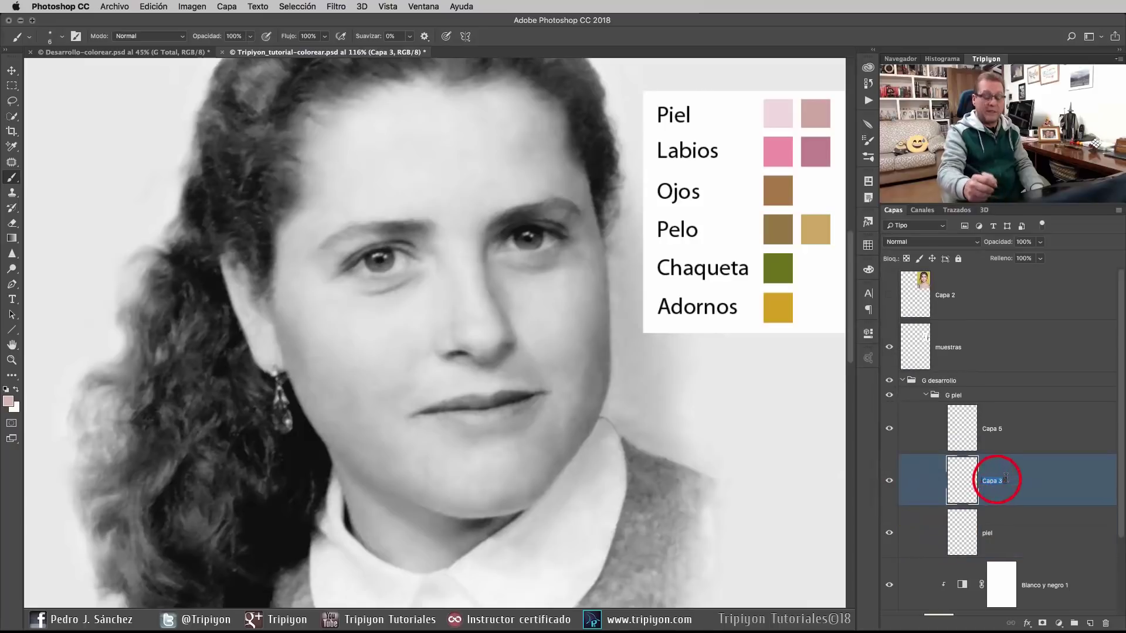
type("piel somb")
key("BackSpace")
key("BackSpace")
key("BackSpace")
key("BackSpace")
type("luces")
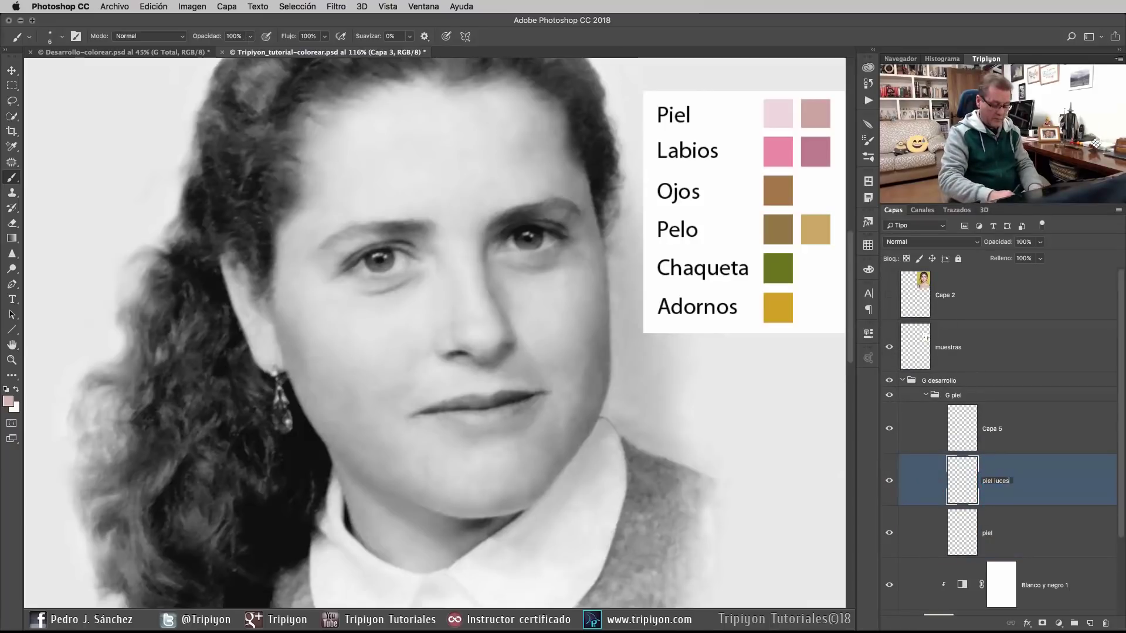
key("Return")
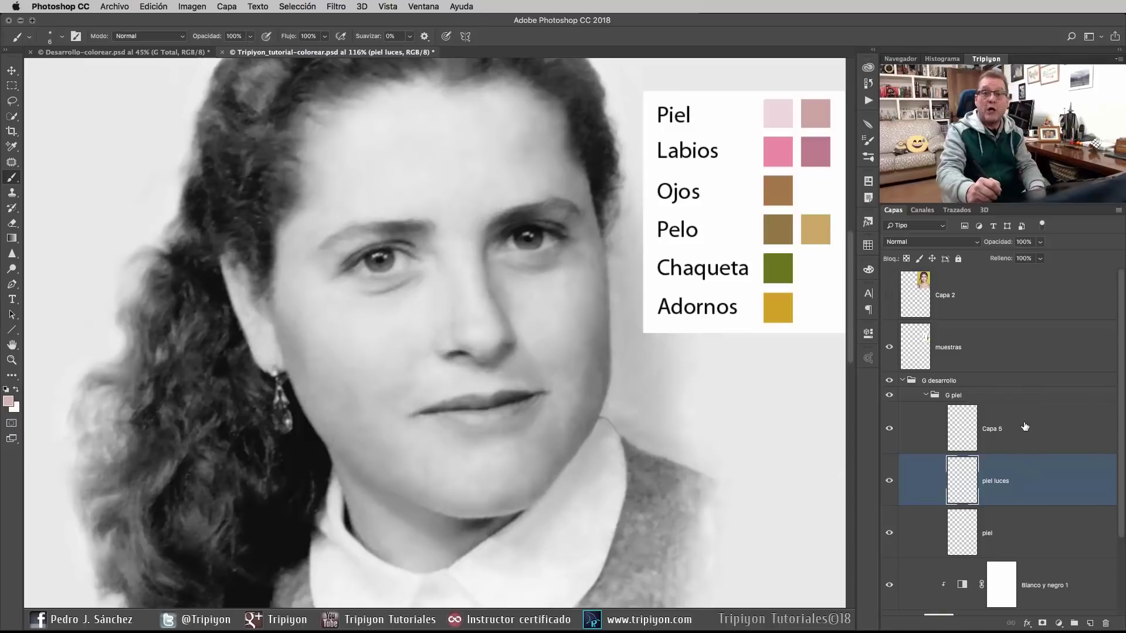
left_click(953, 241)
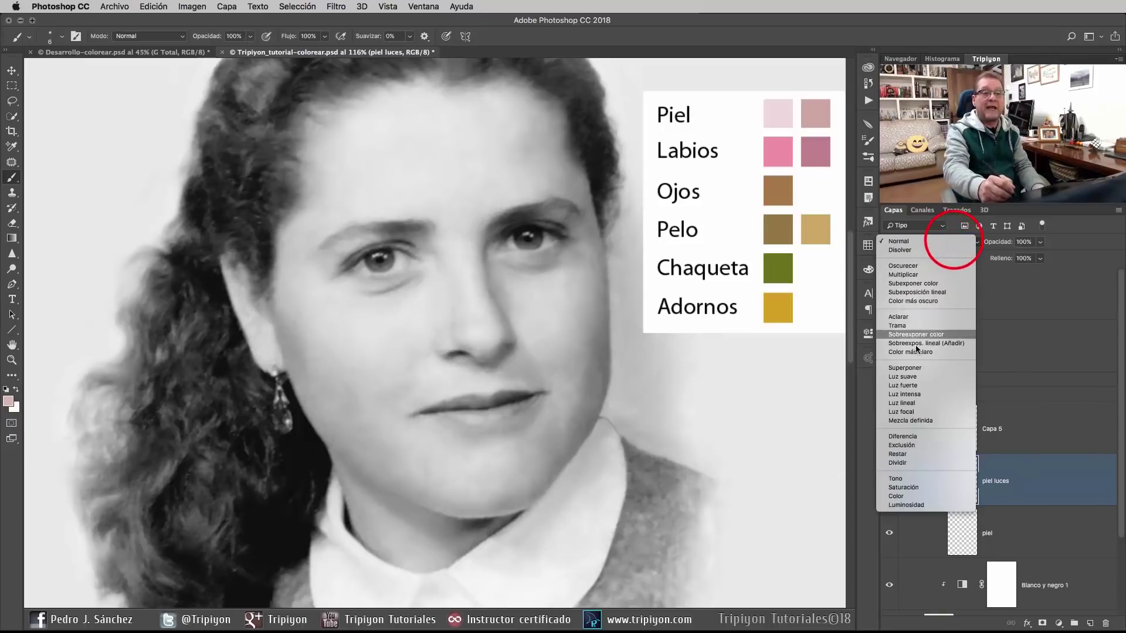
left_click(918, 367)
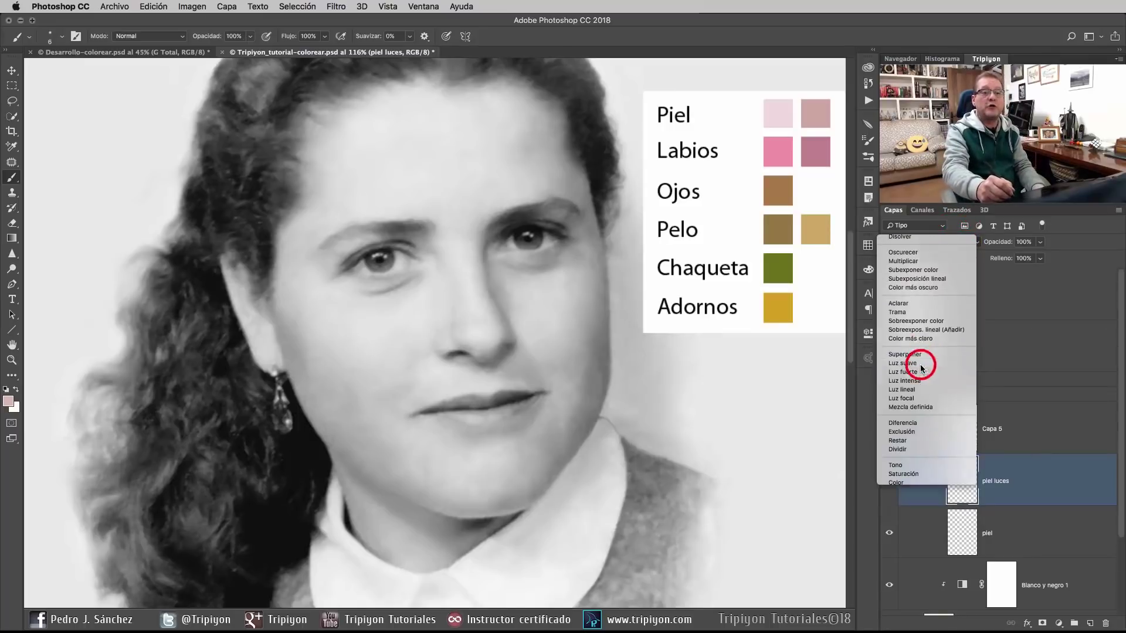
Step: Rename the uppermost new layer, Capa 5, as "piel sombras" and set its blend mode to Multiplicar
double_click(990, 433)
type("piel sombras")
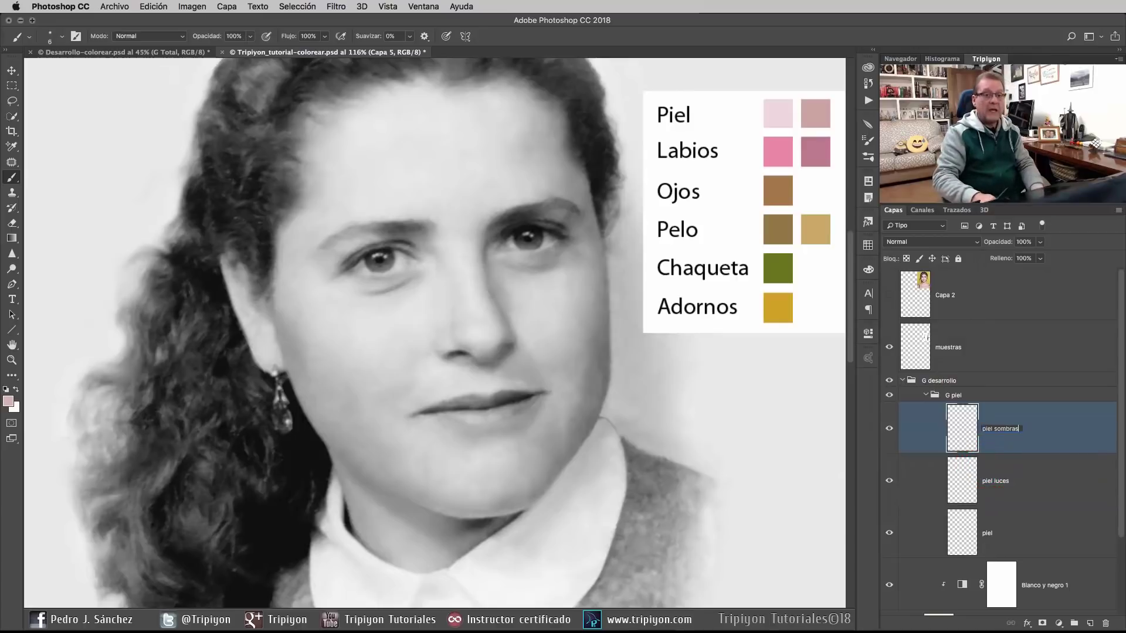
key("Return")
left_click(956, 240)
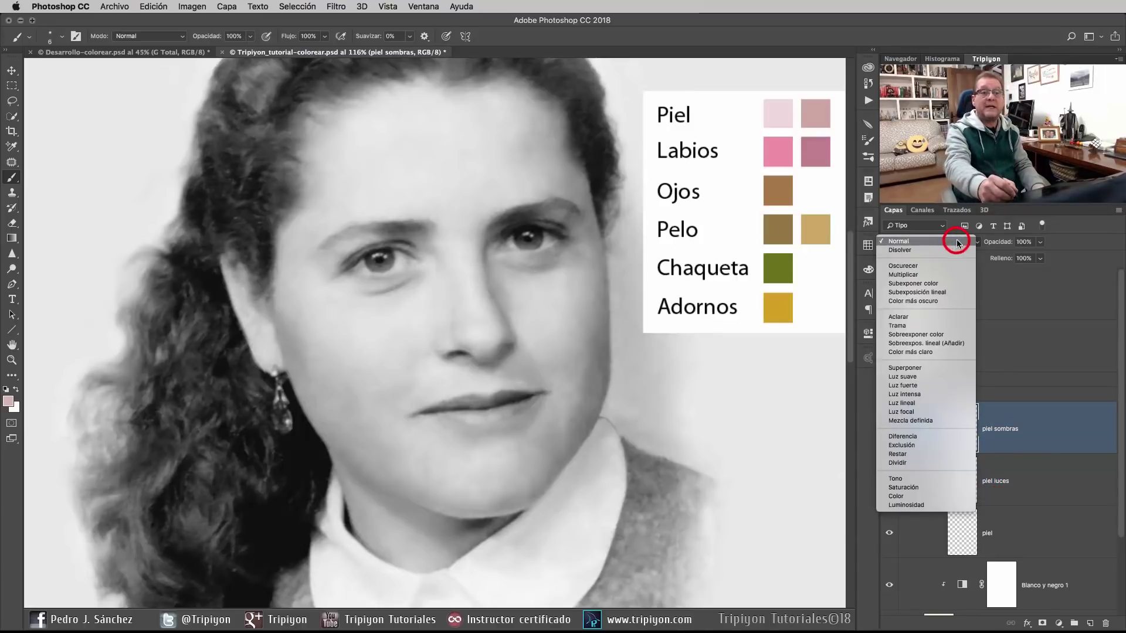
left_click(923, 276)
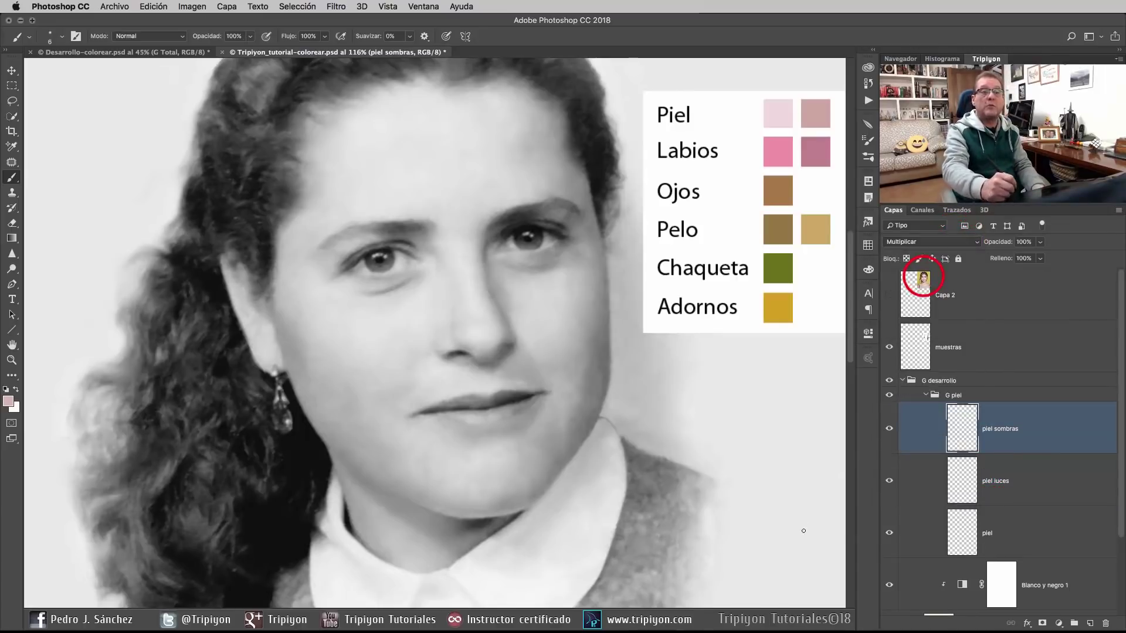
Step: On the piel layer, paint the skin tone over the forehead, nose and cheeks with a soft 117 px brush at 0% hardness
left_click(1024, 544)
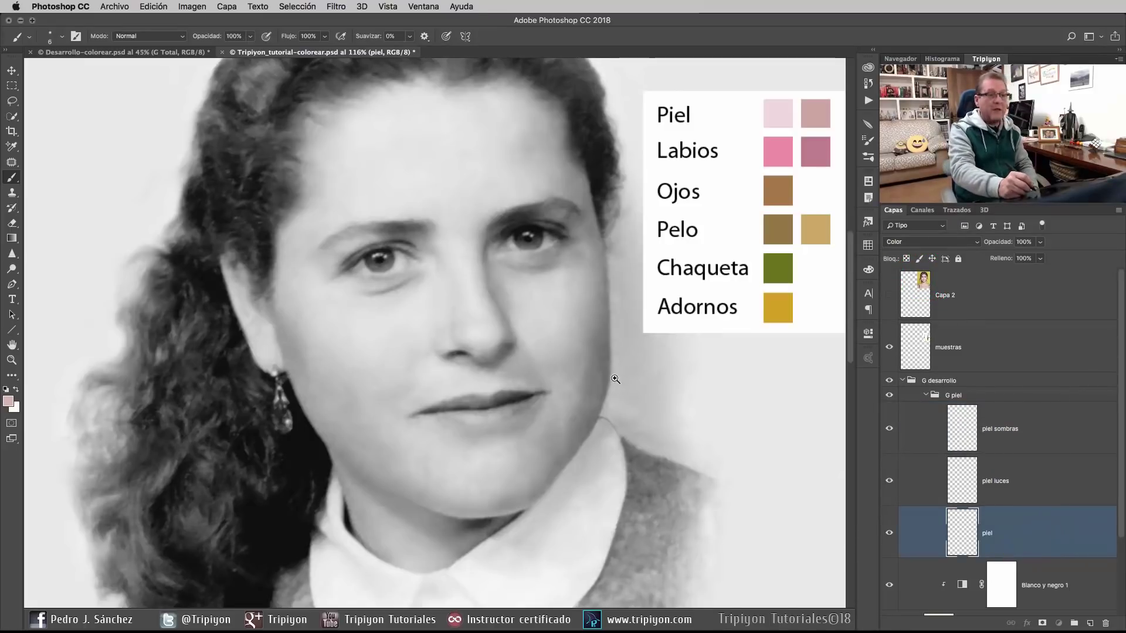
scroll(613, 386, "down", 3)
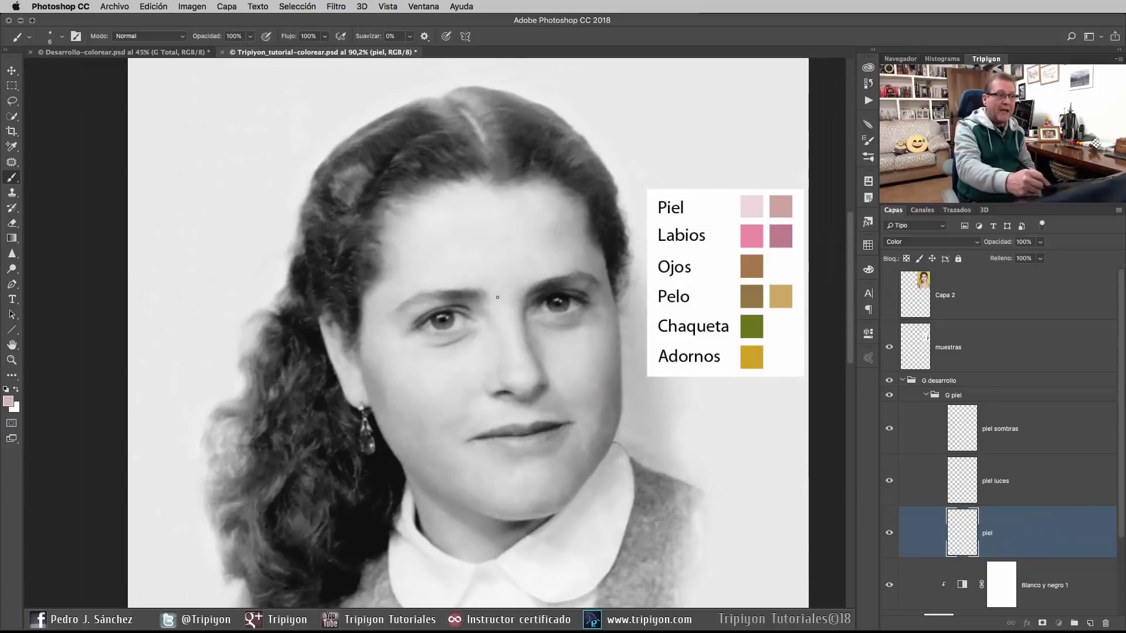
right_click(493, 335)
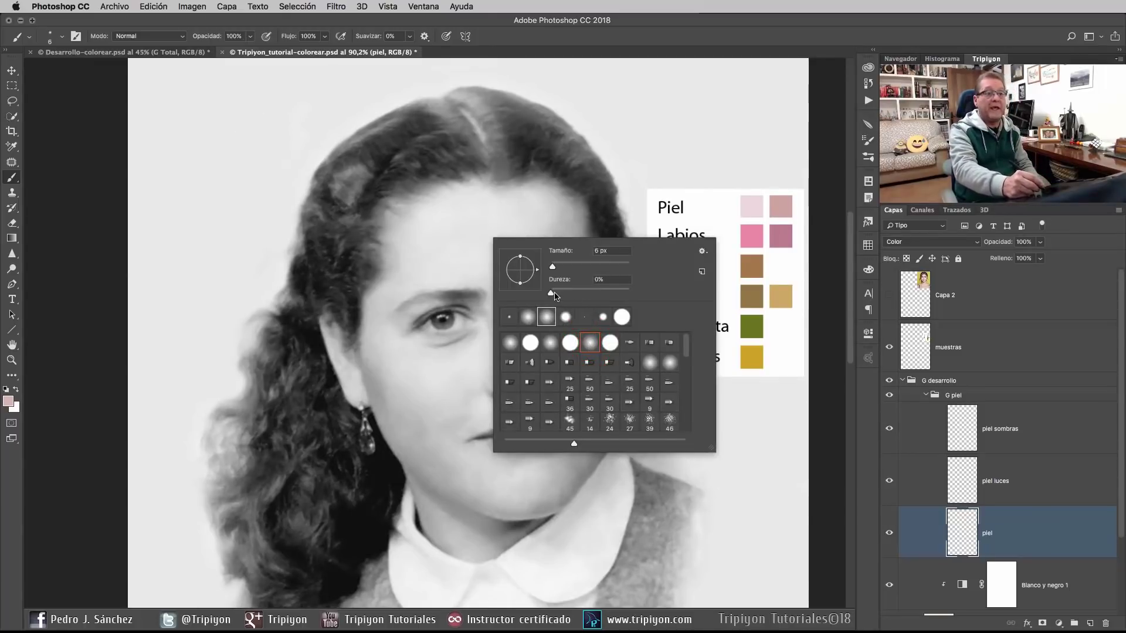
left_click(490, 290)
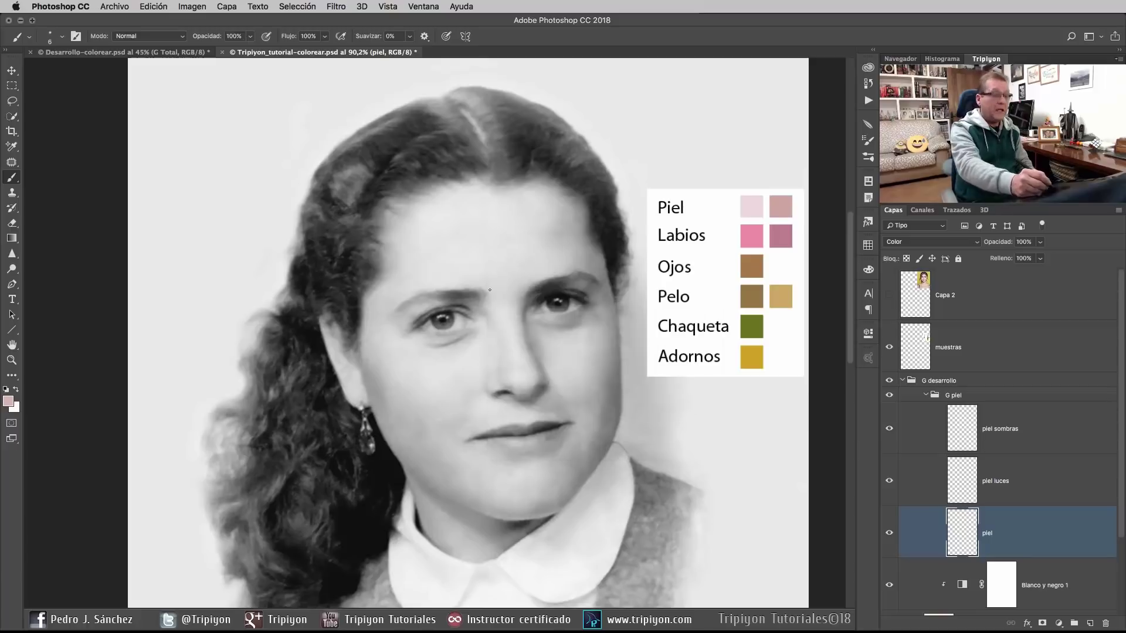
left_click_drag(467, 294, 501, 285)
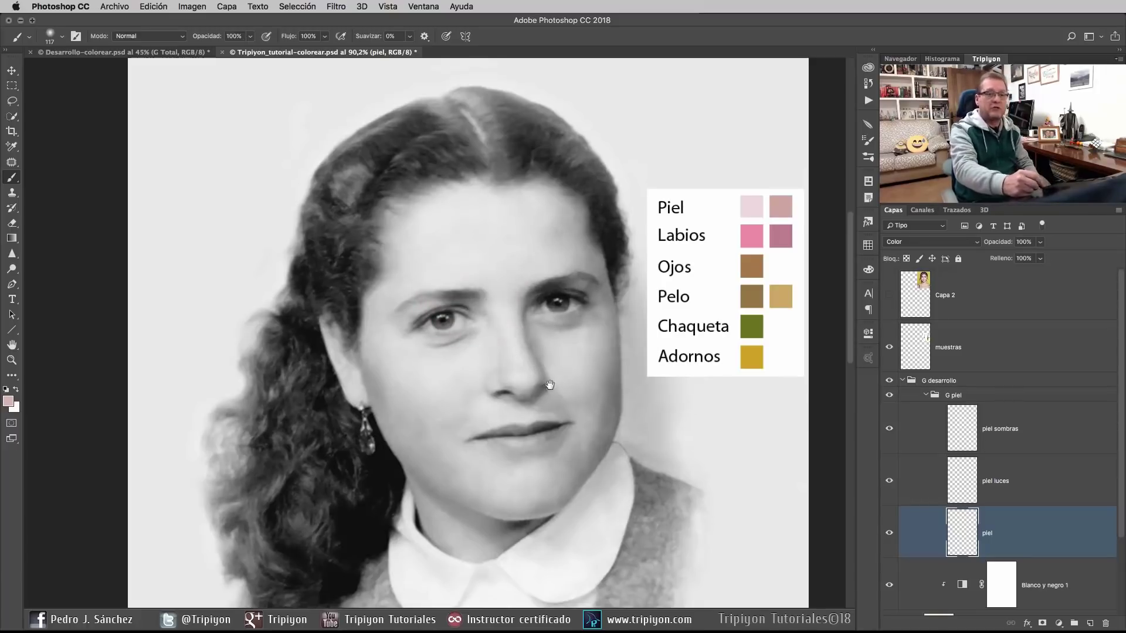
left_click_drag(551, 385, 582, 356)
mouse_move(535, 221)
left_mouse_down()
mouse_move(517, 195)
mouse_move(471, 193)
mouse_move(574, 176)
mouse_move(589, 188)
mouse_move(504, 194)
left_mouse_up()
mouse_move(505, 174)
left_mouse_down()
mouse_move(545, 176)
mouse_move(508, 171)
mouse_move(557, 189)
left_mouse_up()
mouse_move(479, 192)
left_mouse_down()
mouse_move(434, 196)
mouse_move(483, 181)
left_mouse_up()
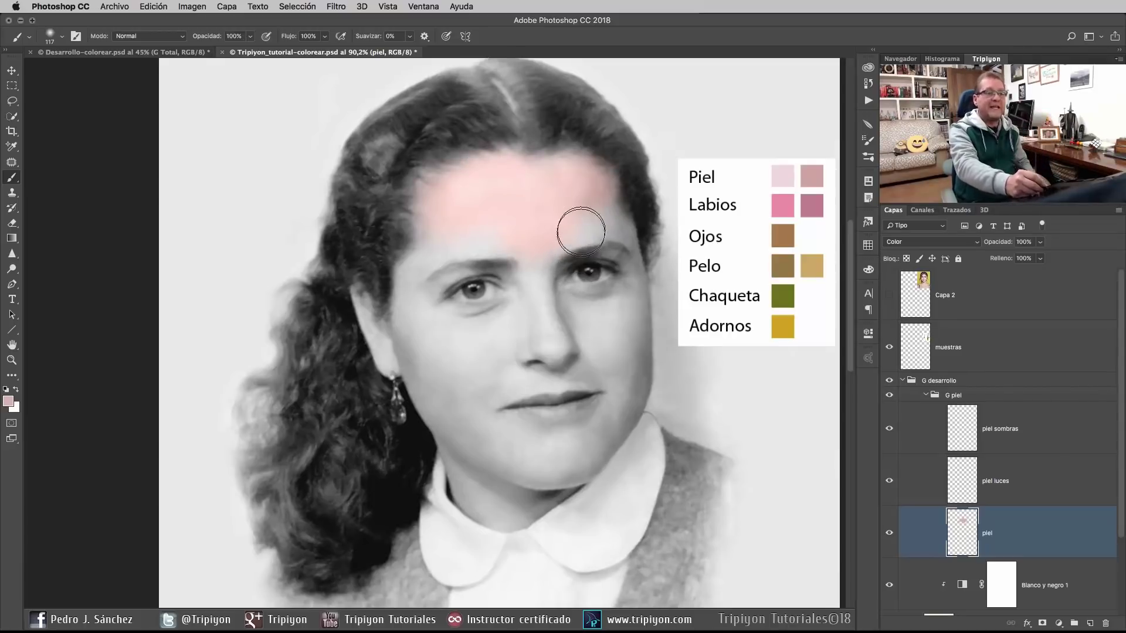
mouse_move(482, 379)
left_mouse_down()
mouse_move(538, 322)
mouse_move(548, 355)
mouse_move(513, 362)
mouse_move(511, 376)
mouse_move(628, 326)
left_mouse_up()
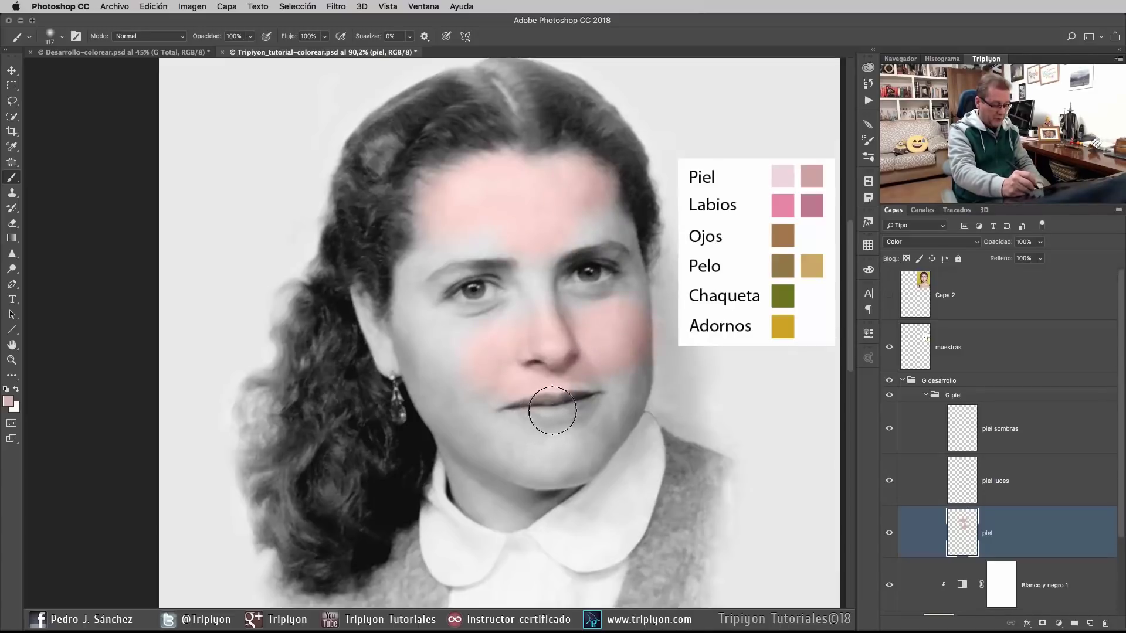
Step: Erase the skin tone that spills past the outline of the cheek nearest the swatches, using a 23 px Eraser
key("e")
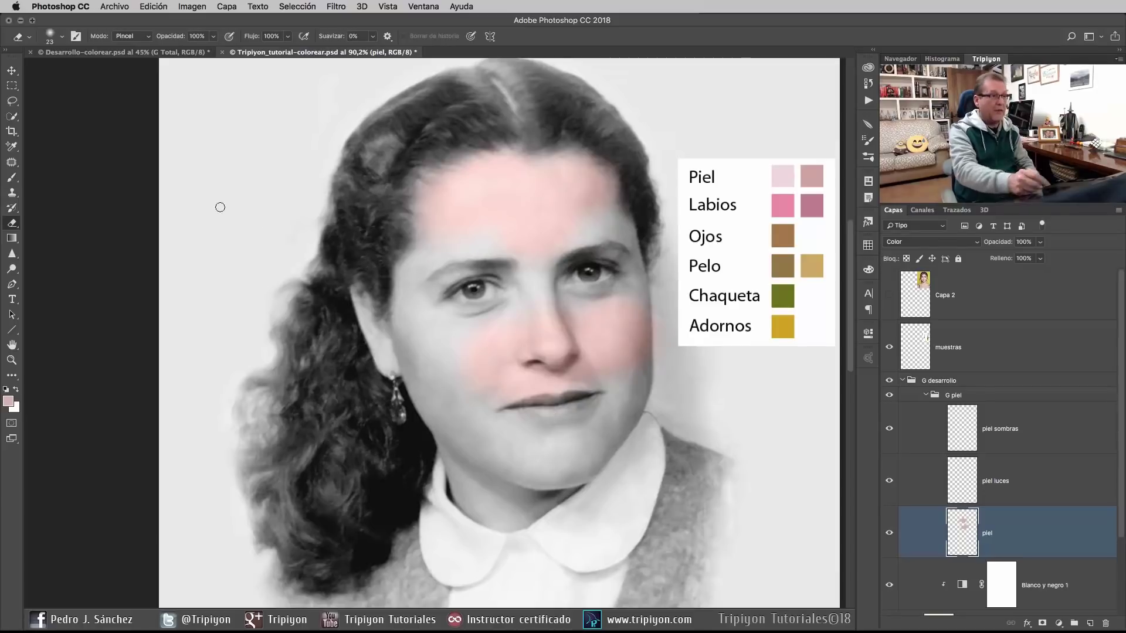
key("e")
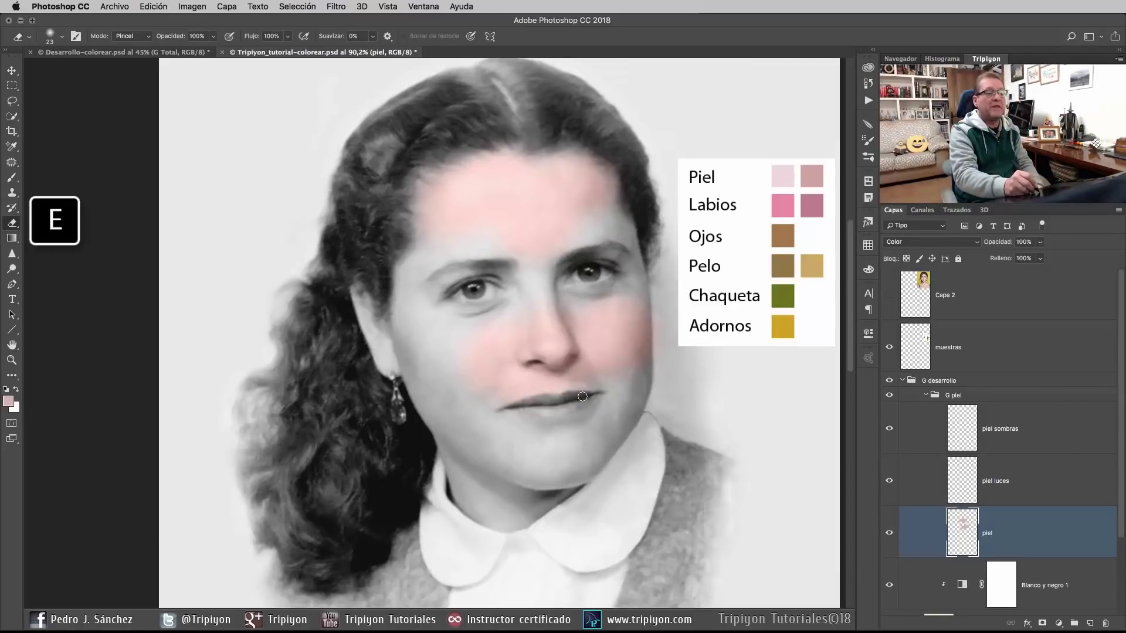
left_click_drag(666, 372, 588, 371)
left_click_drag(578, 294, 579, 326)
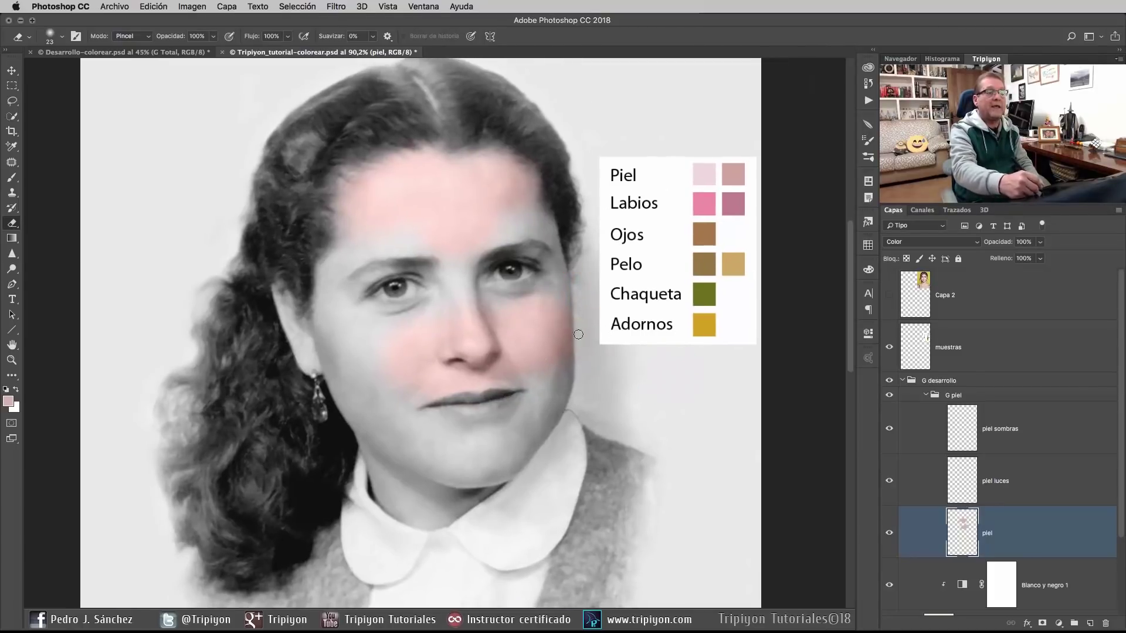
Step: Paint the skin tone over the rest of the cheek, chin, neck and under the eyes, reducing the Brush to 41 px
key("b")
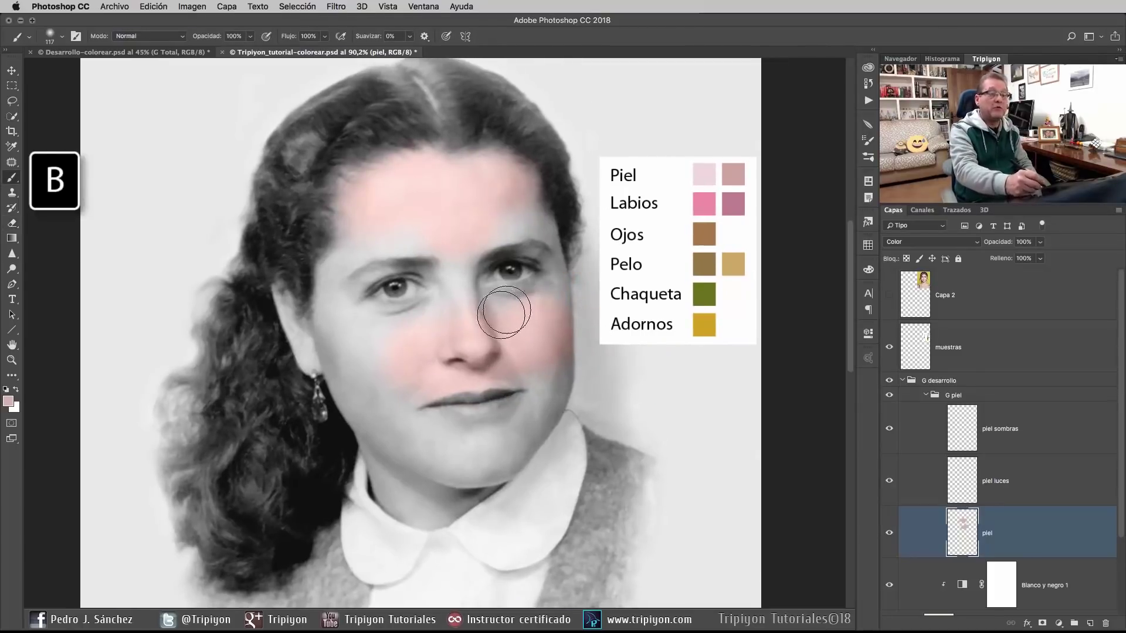
scroll(419, 308, "down", 2)
scroll(420, 308, "left", 2)
mouse_move(420, 309)
left_mouse_down()
mouse_move(432, 307)
mouse_move(419, 311)
mouse_move(423, 336)
mouse_move(485, 402)
mouse_move(533, 400)
mouse_move(443, 307)
mouse_move(421, 308)
left_mouse_up()
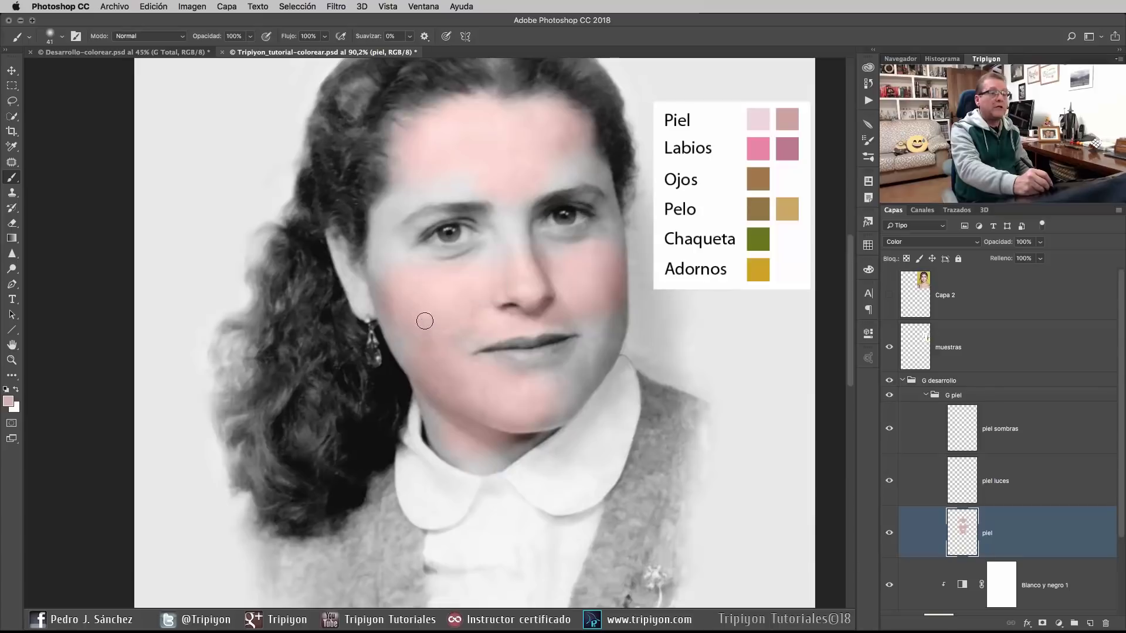
mouse_move(386, 238)
left_mouse_down()
mouse_move(399, 285)
mouse_move(404, 228)
mouse_move(421, 259)
mouse_move(485, 256)
mouse_move(508, 216)
mouse_move(570, 249)
left_mouse_up()
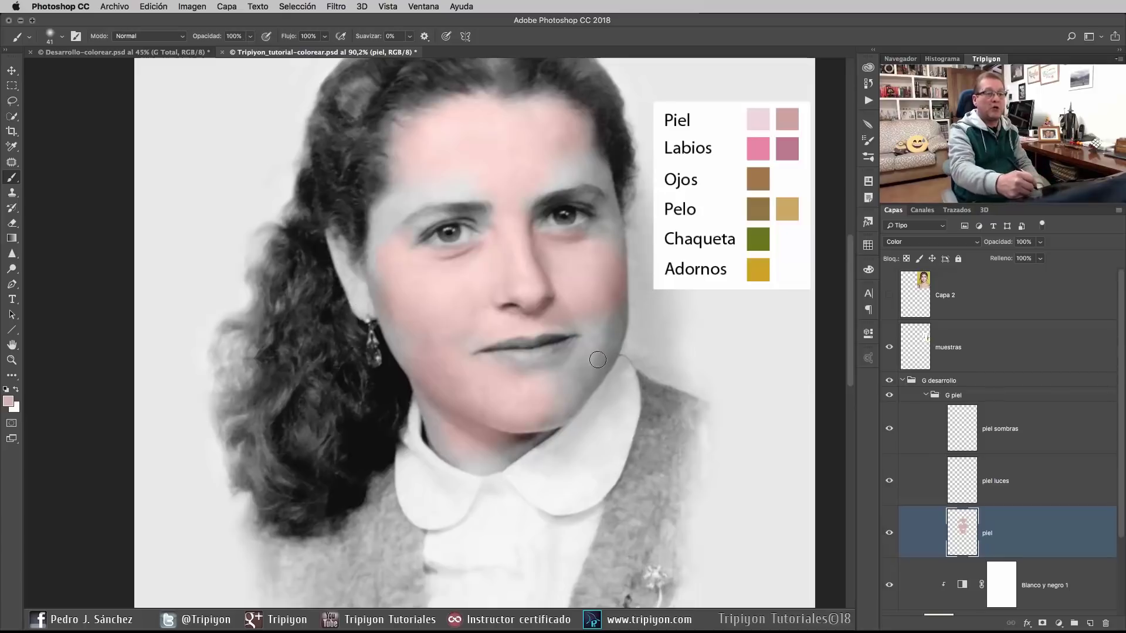
Step: Set the brush hardness to 72% and paint the skin tone over the remaining gray edges of the cheeks, jaw and mouth surroundings
right_click(484, 275)
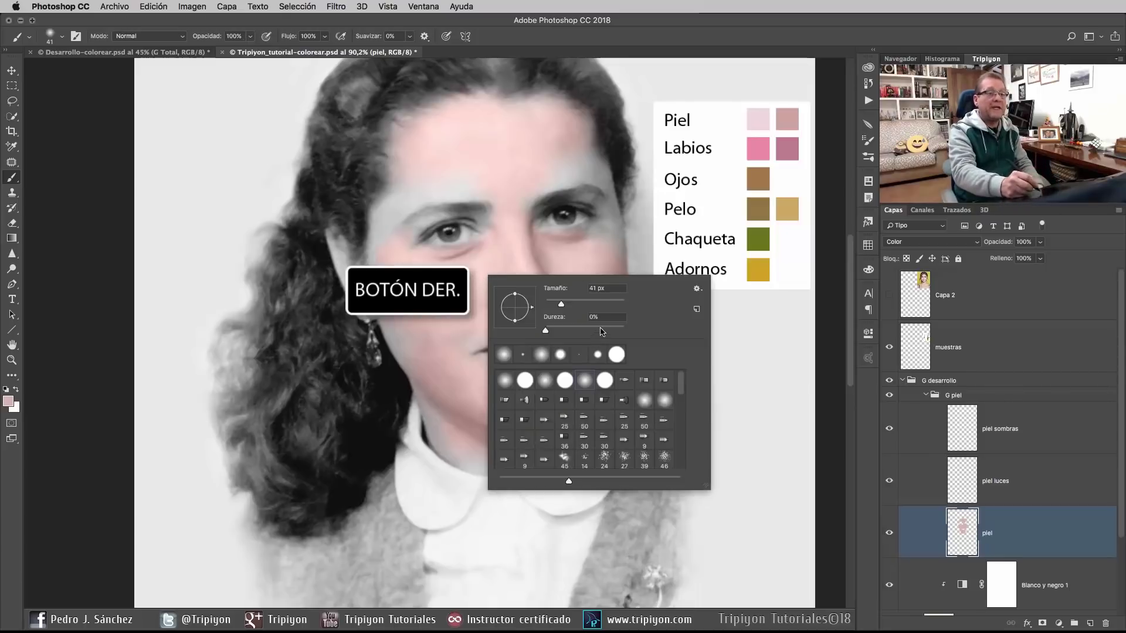
left_click(601, 331)
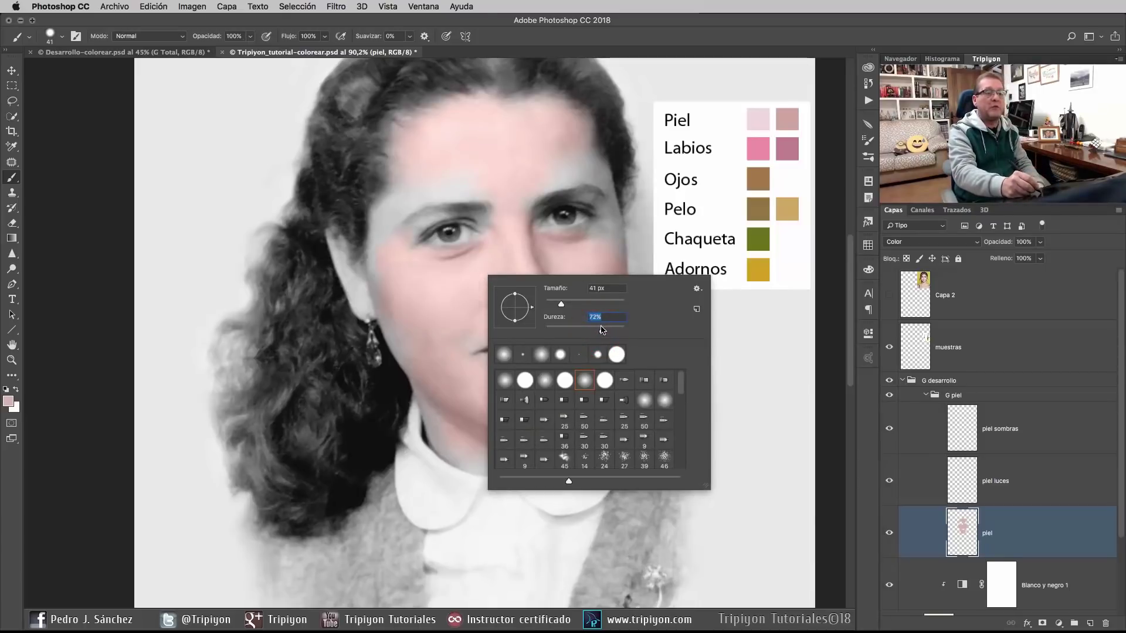
left_click(638, 36)
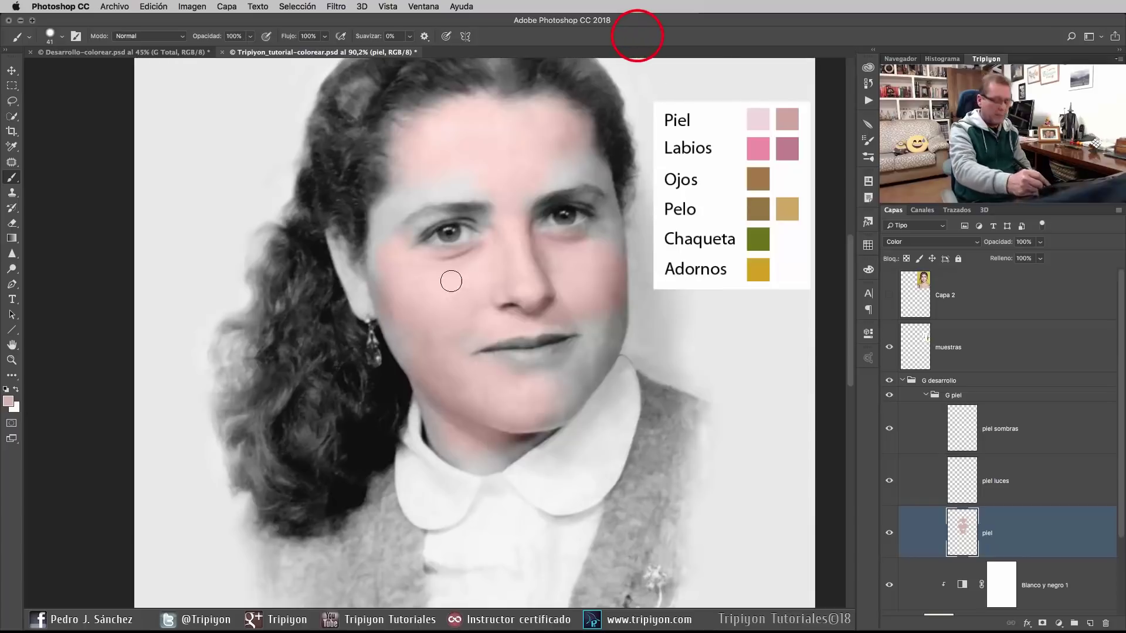
left_click_drag(385, 204, 421, 221)
mouse_move(431, 151)
left_mouse_down()
mouse_move(373, 236)
mouse_move(527, 121)
mouse_move(292, 177)
left_mouse_up()
mouse_move(484, 206)
left_mouse_down()
mouse_move(564, 200)
mouse_move(468, 328)
mouse_move(596, 330)
mouse_move(601, 158)
left_mouse_up()
mouse_move(518, 283)
left_mouse_down()
mouse_move(582, 308)
mouse_move(605, 258)
mouse_move(567, 411)
mouse_move(532, 367)
mouse_move(470, 412)
mouse_move(334, 404)
mouse_move(481, 504)
mouse_move(556, 432)
left_mouse_up()
left_click_drag(581, 327, 781, 379)
left_click_drag(588, 449, 661, 454)
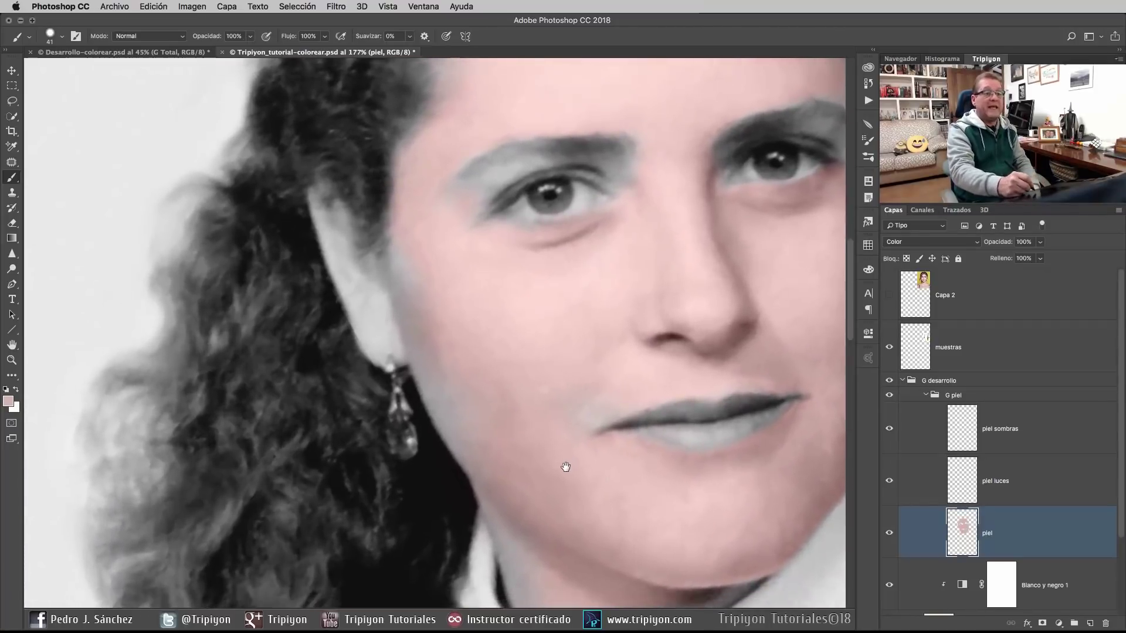
Step: Paint the skin tone over the ear down to the earring, using a 13 px brush
left_click_drag(565, 467, 560, 462)
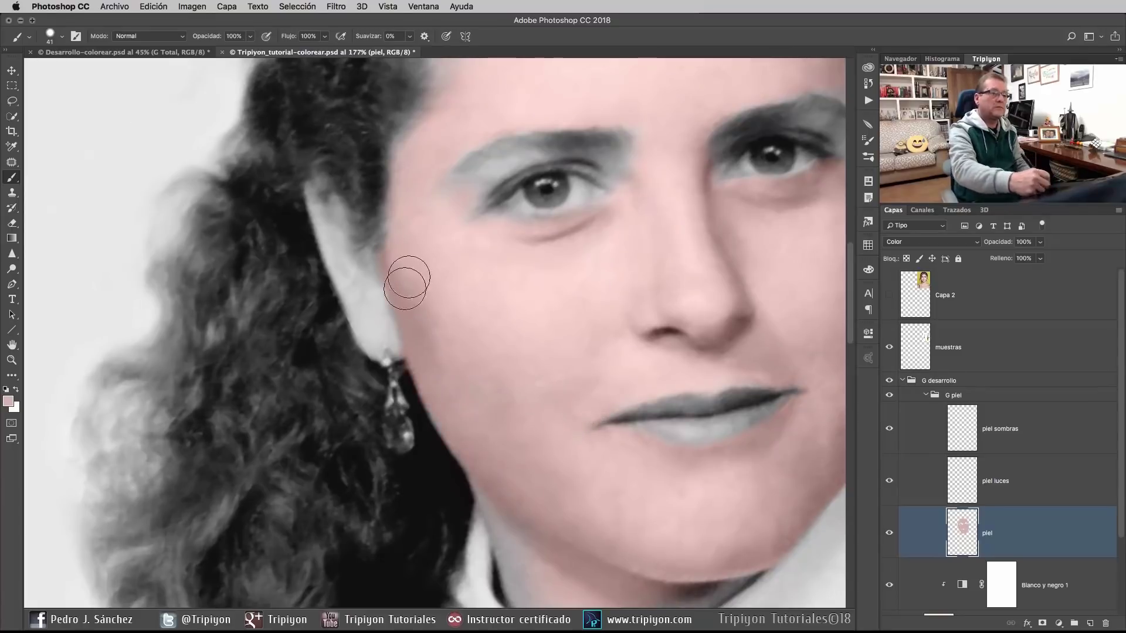
mouse_move(404, 289)
left_mouse_down("ctrl+alt")
mouse_move(384, 290)
mouse_move(340, 209)
left_mouse_up("ctrl+alt")
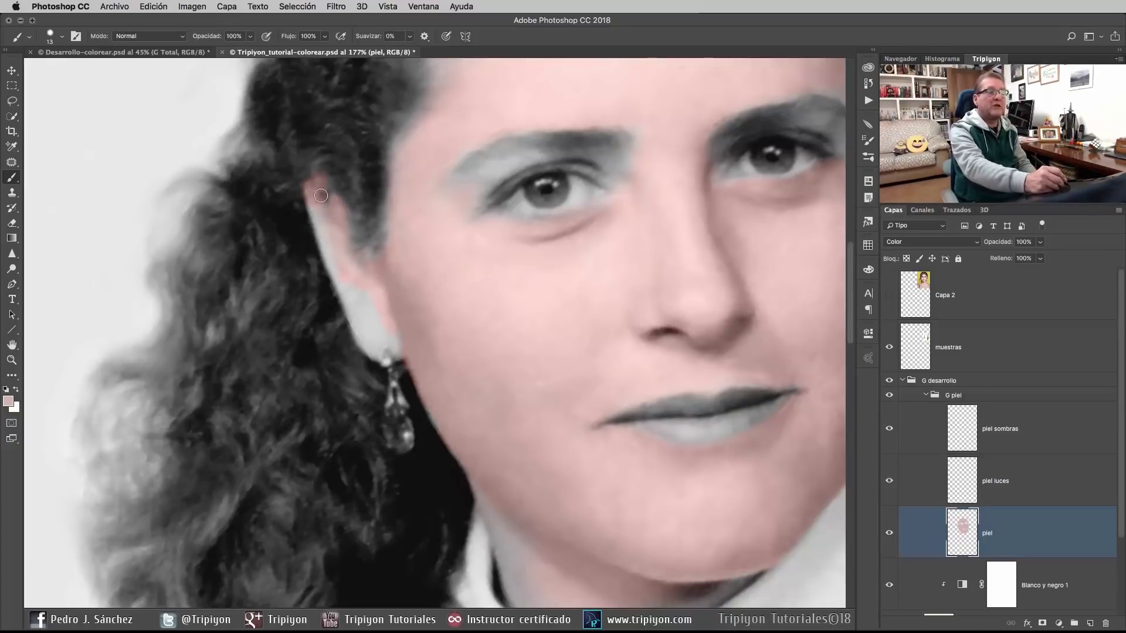
key("ctrl+z")
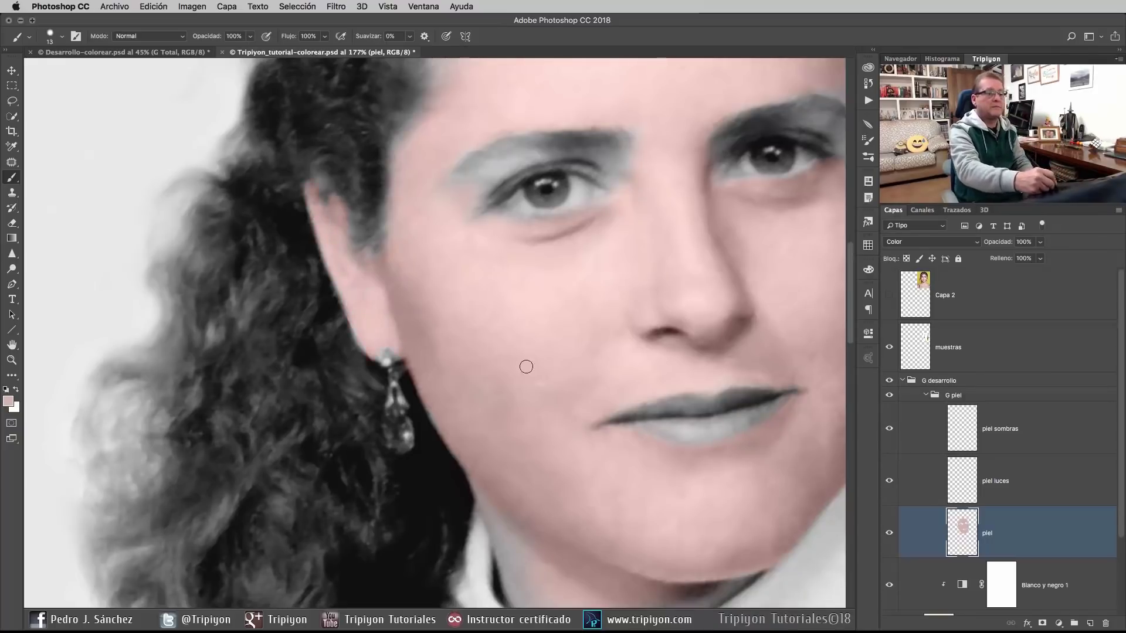
Step: Paint the skin tone over the neck down to the shirt collar, enlarging the brush to 32 px
scroll(525, 367, "down", 5)
left_click_drag(442, 402, 589, 375)
key("bracketright")
key("bracketright")
key("bracketright")
mouse_move(487, 417)
left_mouse_down()
mouse_move(543, 419)
mouse_move(621, 353)
left_mouse_up()
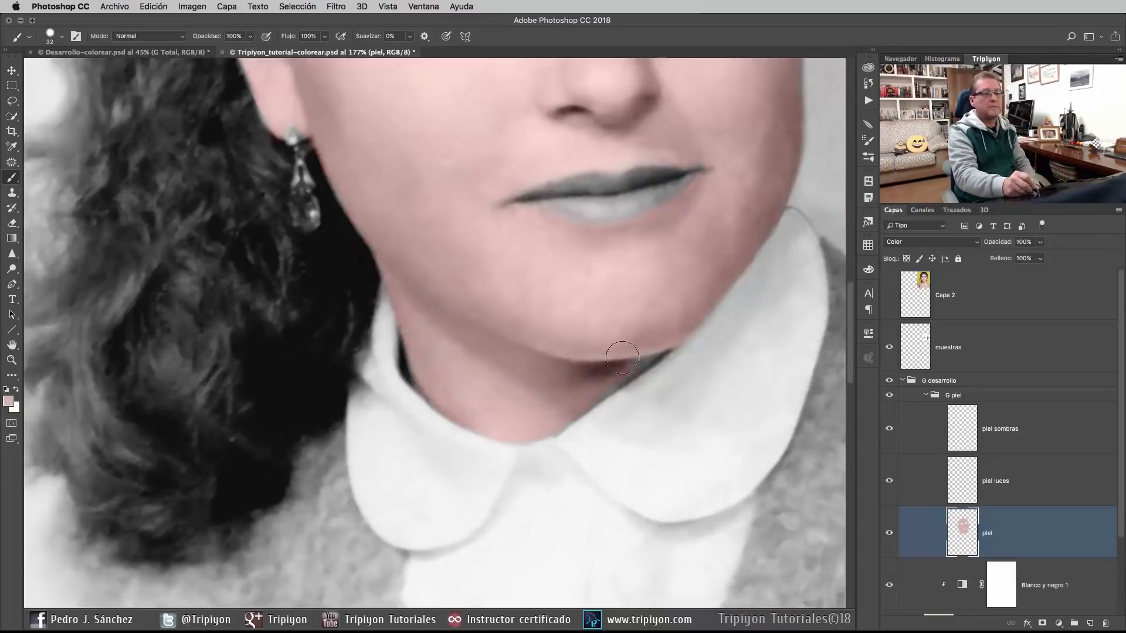
Step: Paint the skin tone over the temple, around the eyebrows and on the eyelids, using 19 px and 7 px brushes
scroll(694, 328, "up", 7)
left_click_drag(698, 384, 690, 384)
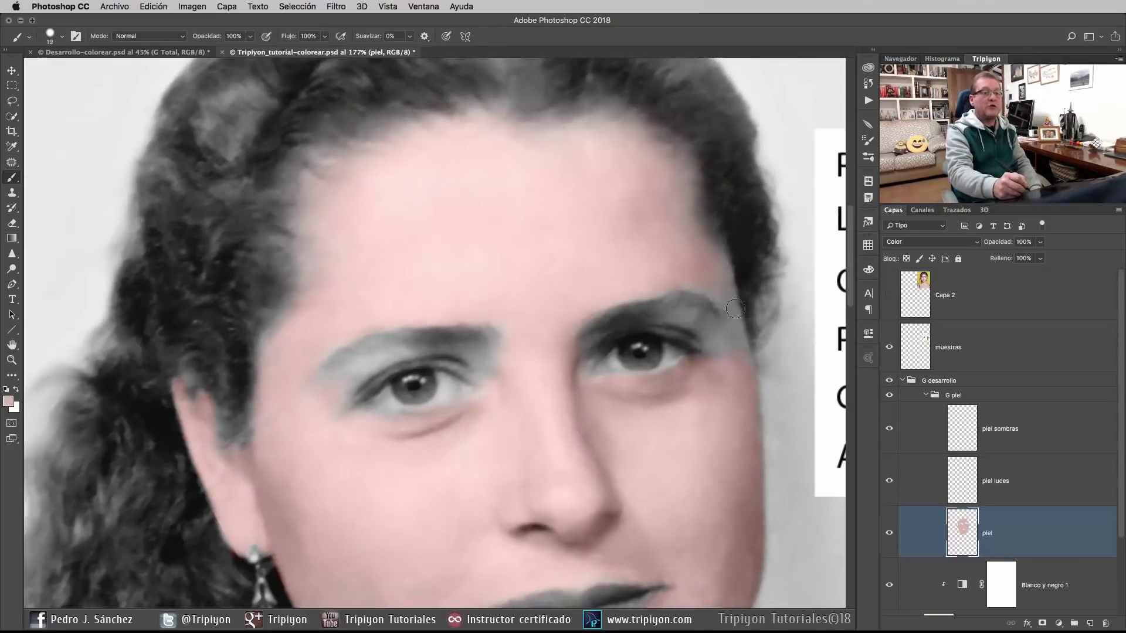
left_click_drag(723, 264, 705, 284)
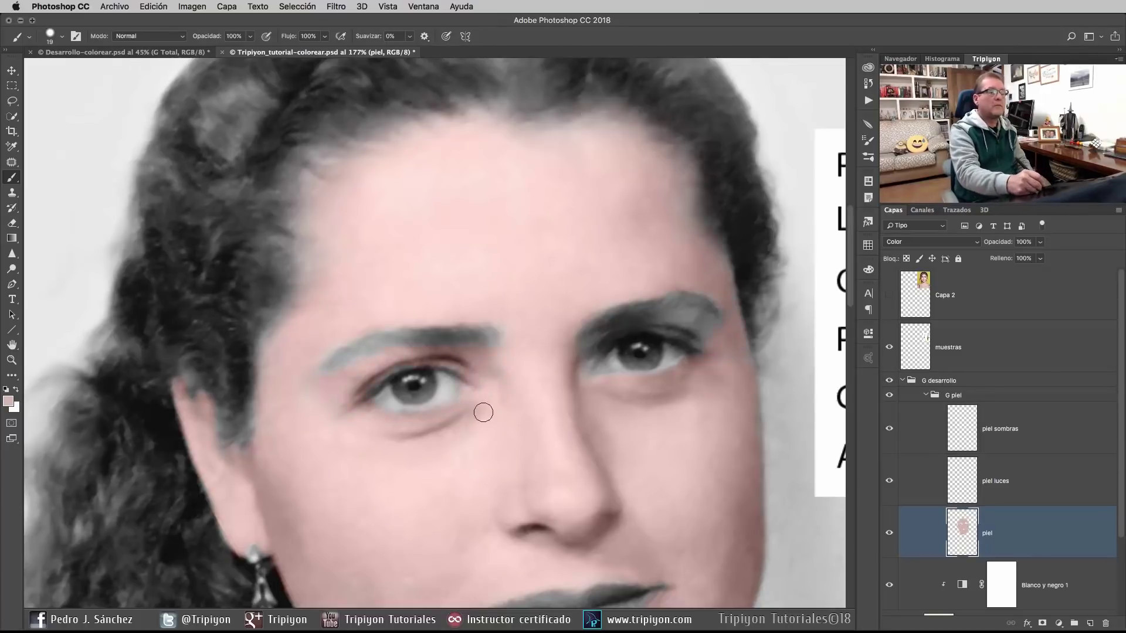
left_click_drag(681, 328, 670, 317)
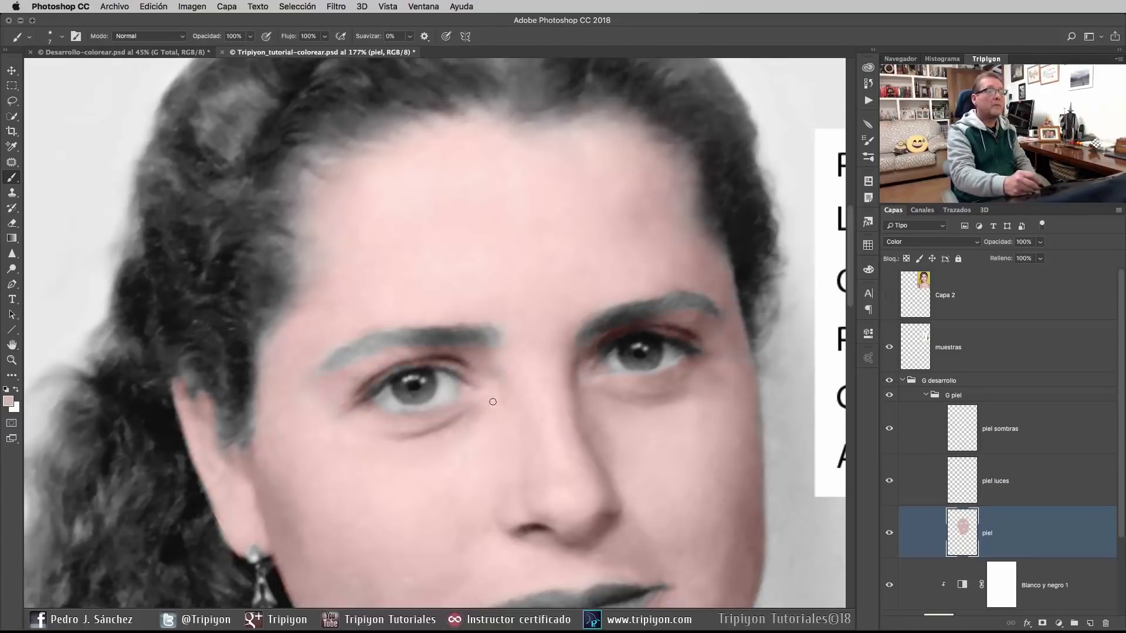
key("super+0")
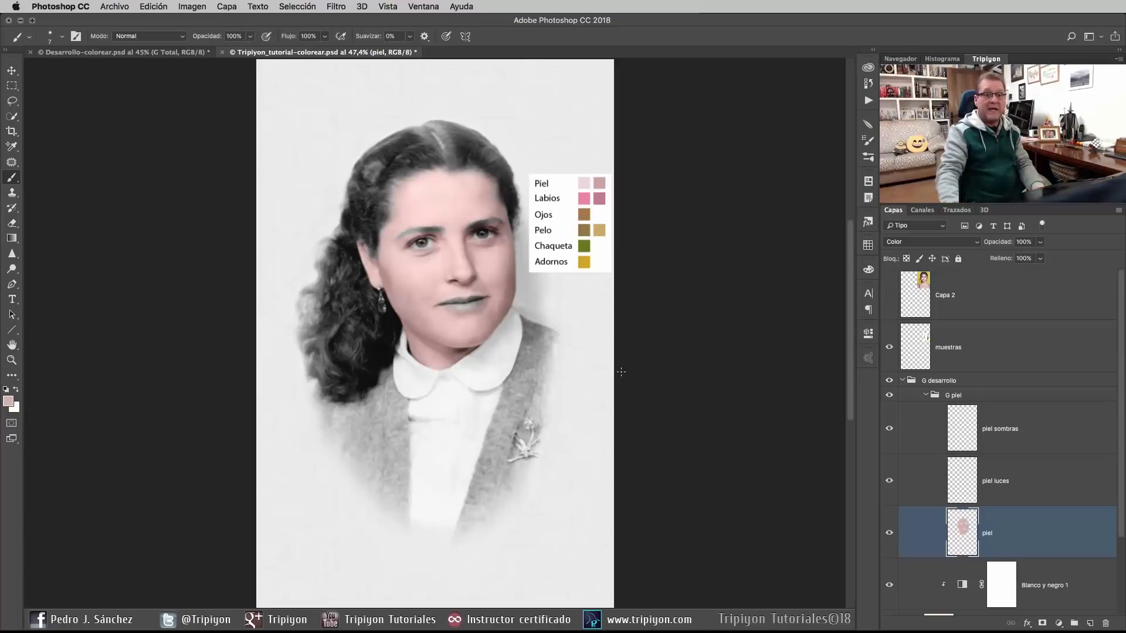
Step: Make the piel sombras layer active and enlarge the brush to 27 px
left_click(1077, 483)
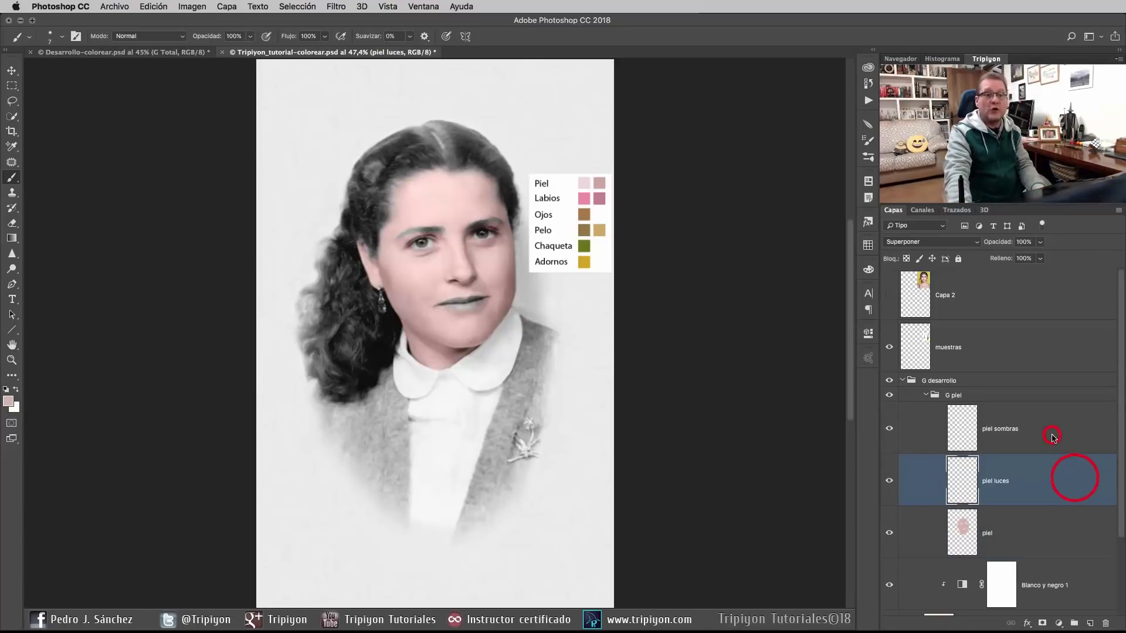
left_click(1063, 433)
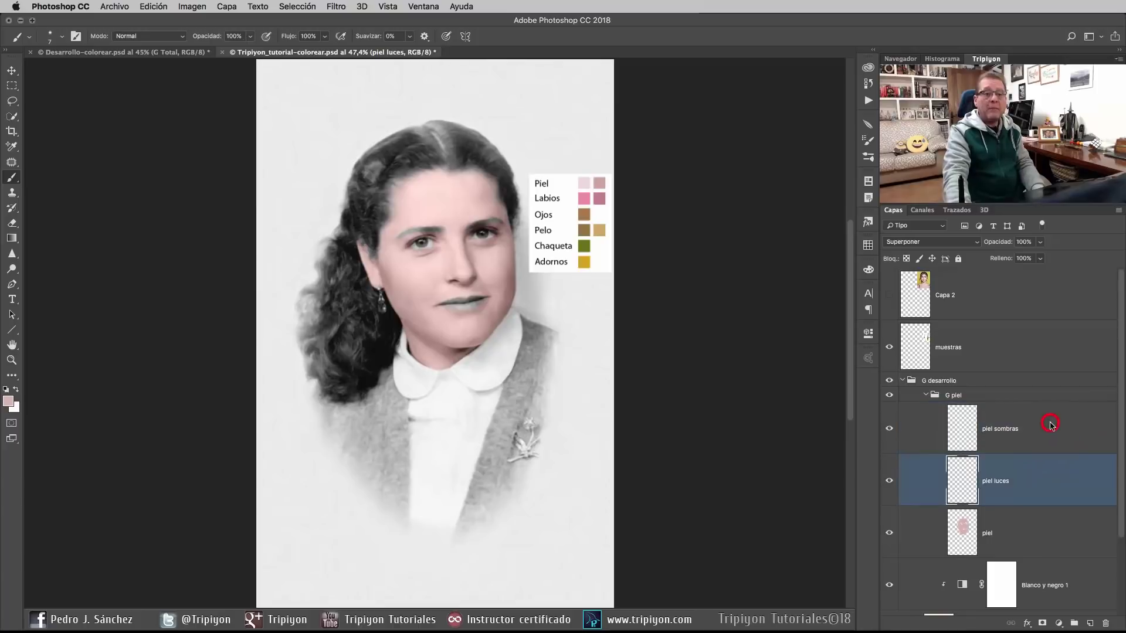
left_click(1064, 434)
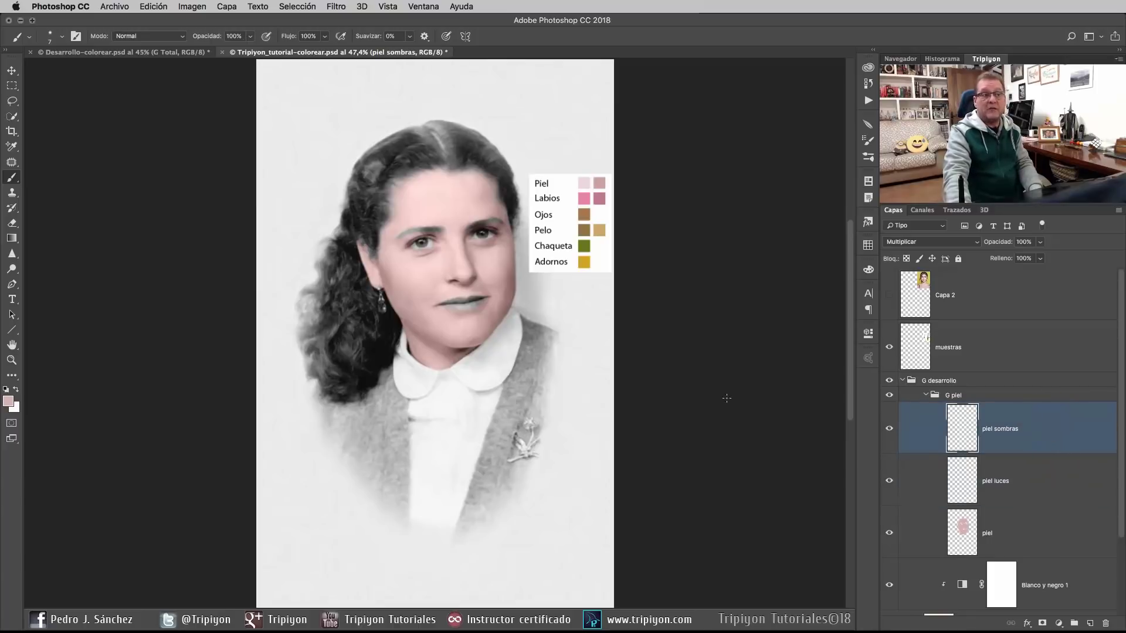
scroll(479, 232, "up", 5)
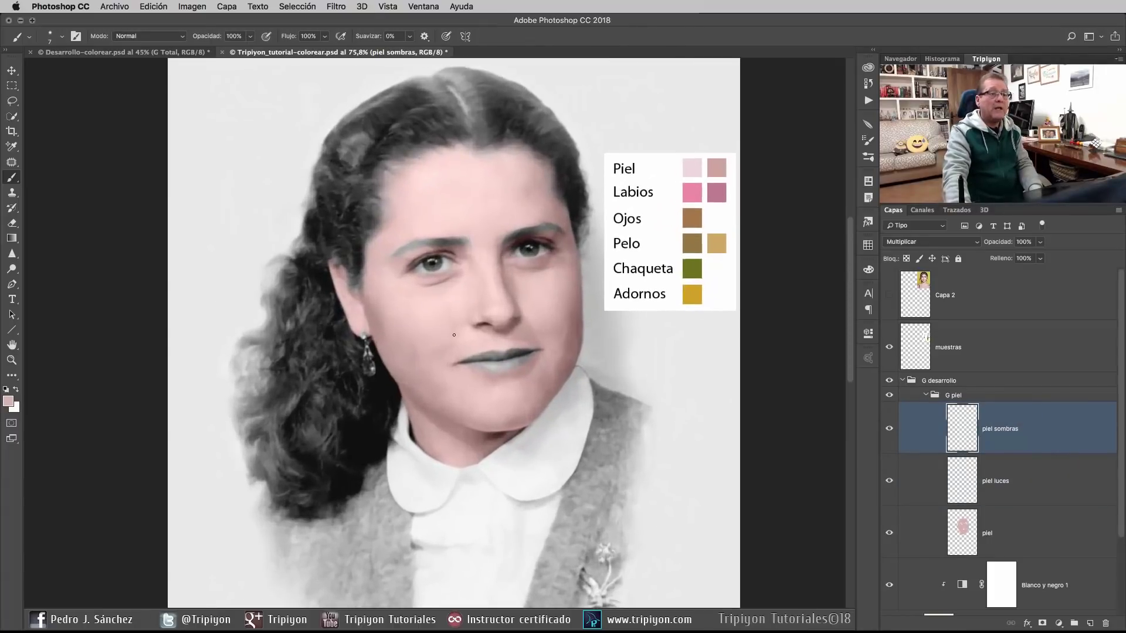
scroll(468, 327, "up", 3)
left_click(518, 302)
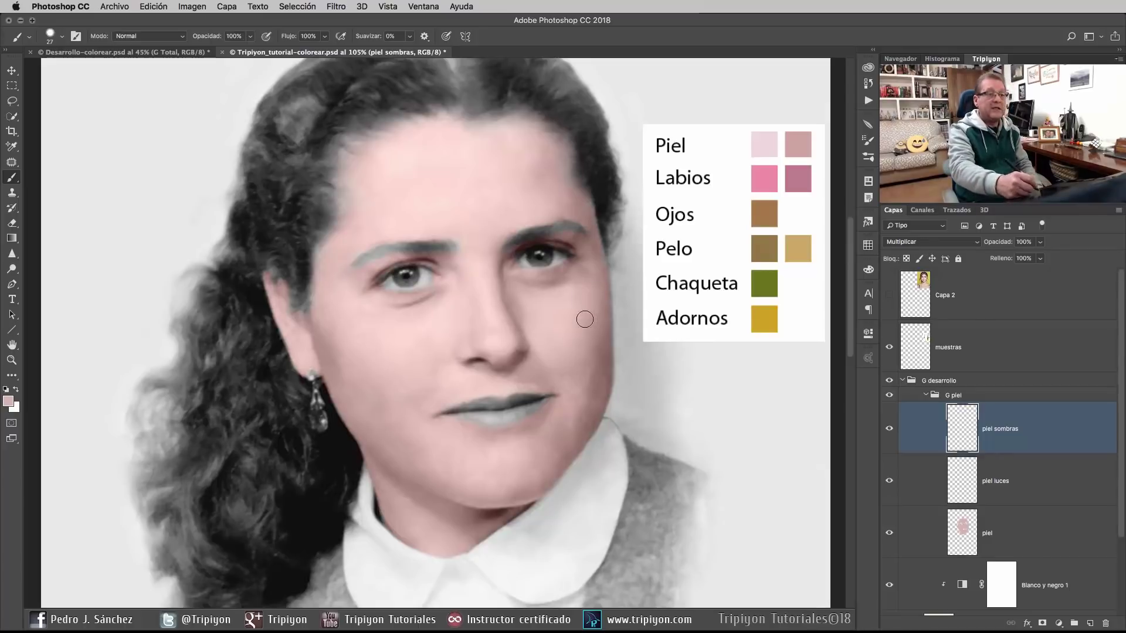
Step: Try shading the cheek nearest the swatches with single and overlapping strokes on piel sombras, then undo the strokes
left_click_drag(589, 298, 585, 395)
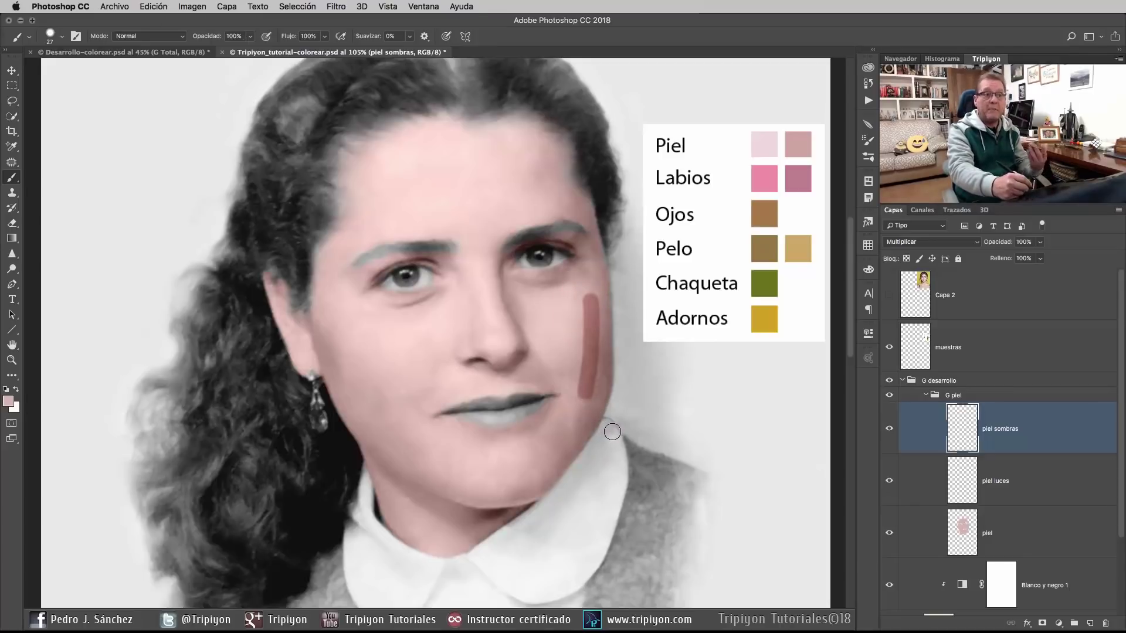
key("super+z")
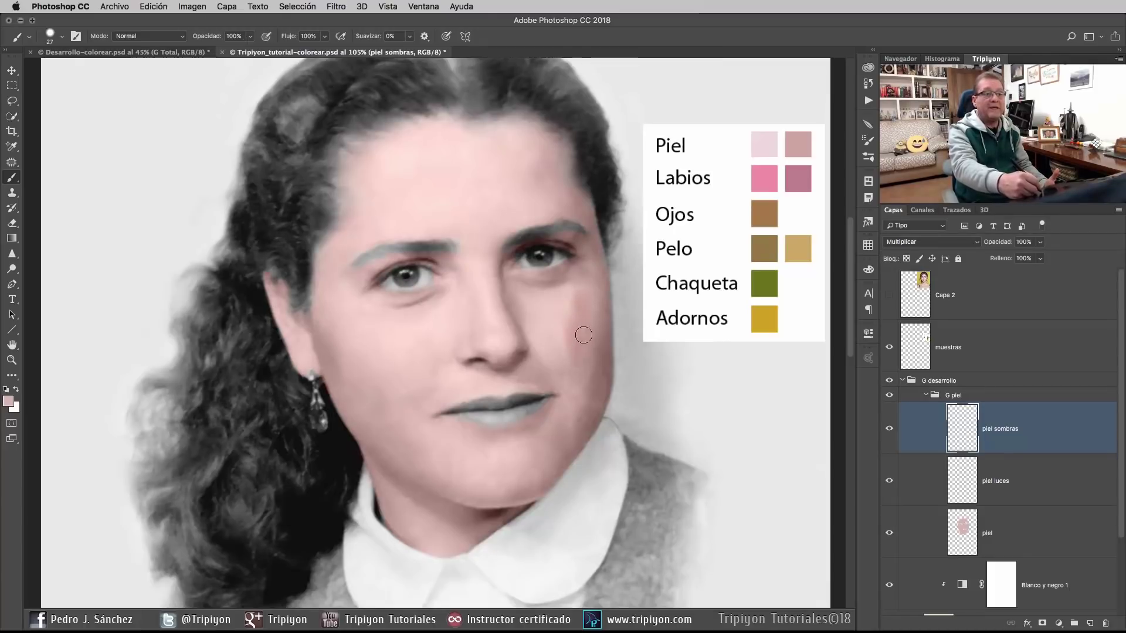
left_click_drag(583, 326, 582, 309)
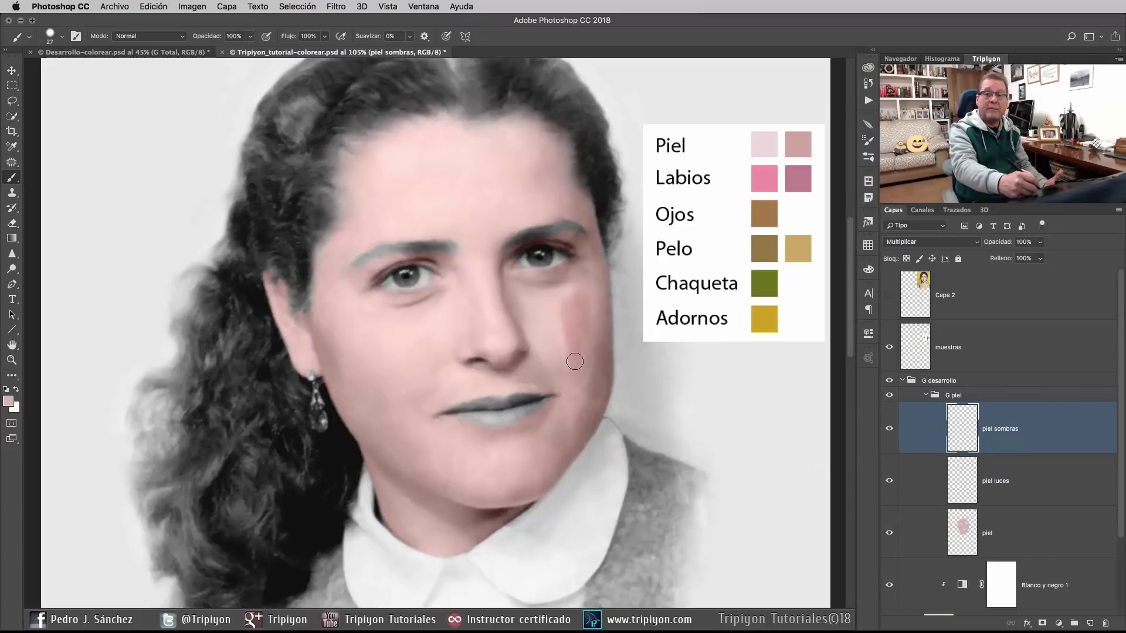
key("ctrl+alt+z")
key("ctrl+alt+z")
key("ctrl+alt+z")
key("ctrl+alt+z")
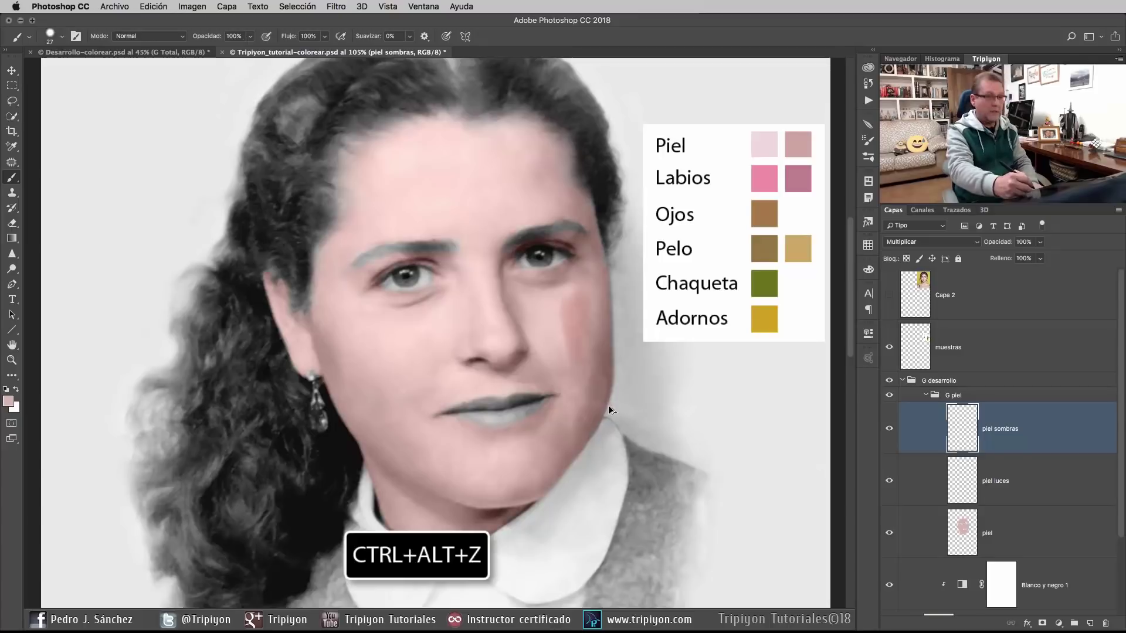
Step: Shade the edge of the cheek and jaw nearest the swatches and below the lips, with a 16 px brush at 39% hardness
left_click_drag(566, 391, 560, 376)
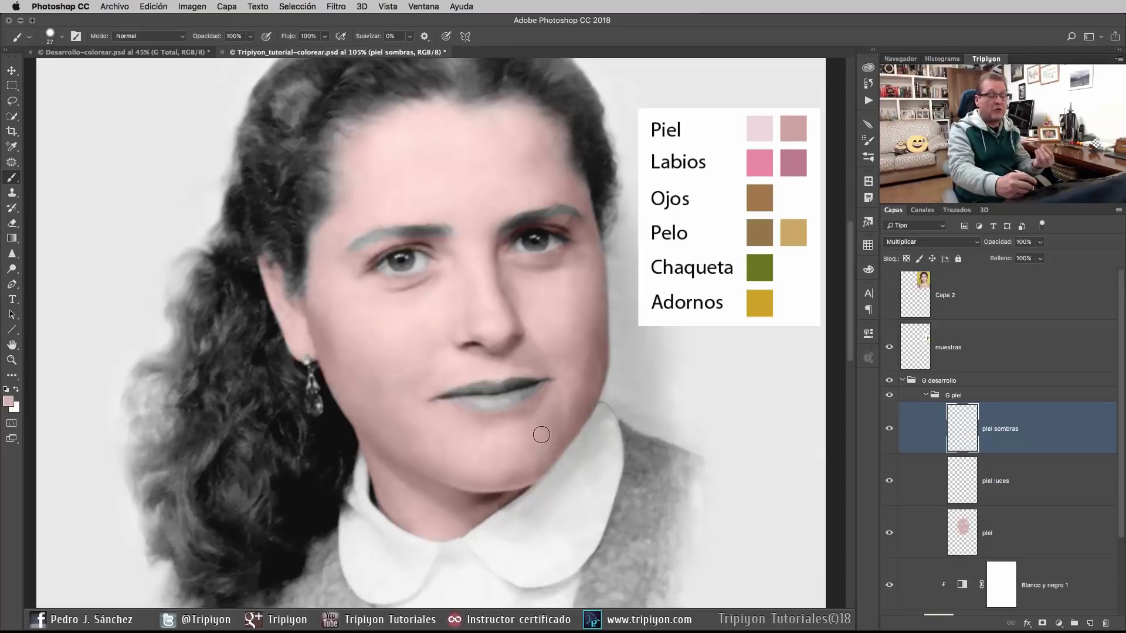
left_click(572, 389)
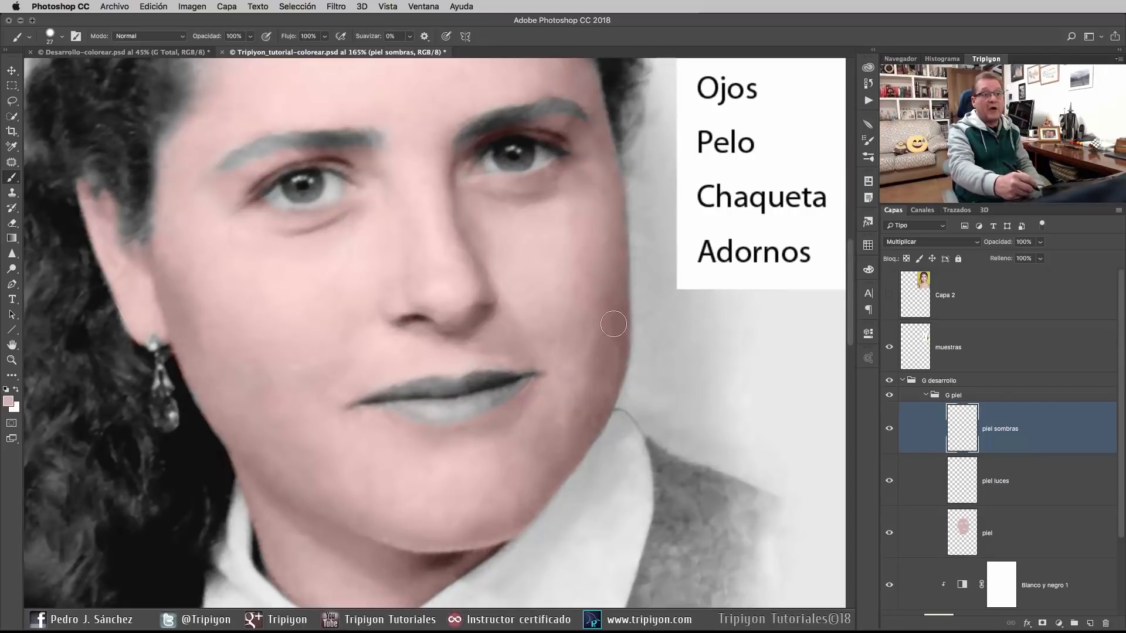
right_click(601, 316)
left_click_drag(727, 376, 706, 378)
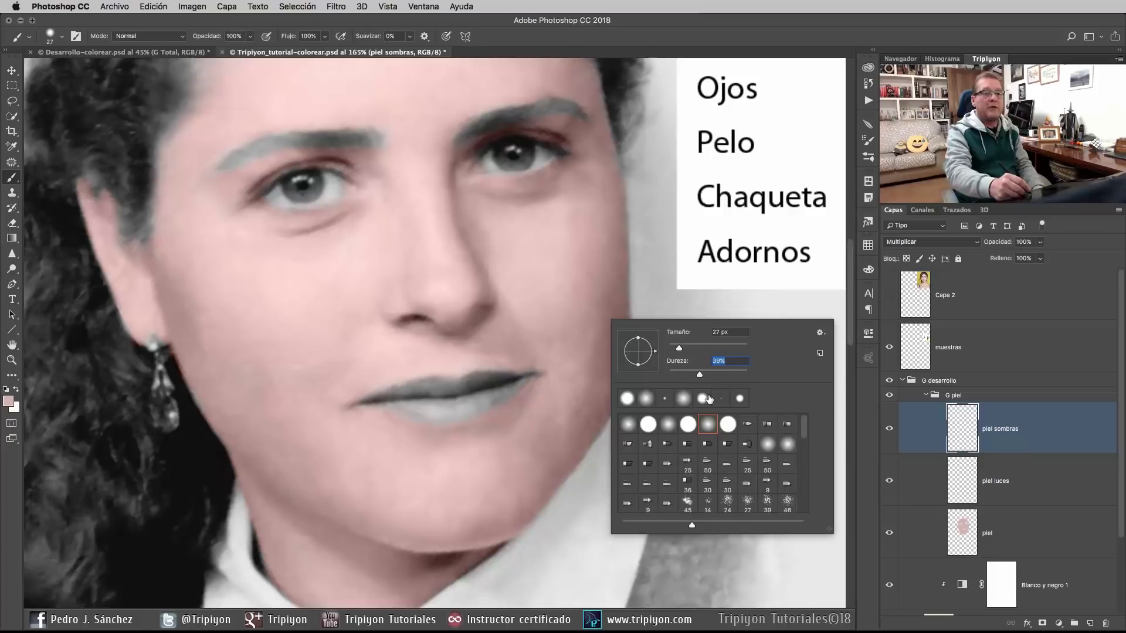
left_click(731, 30)
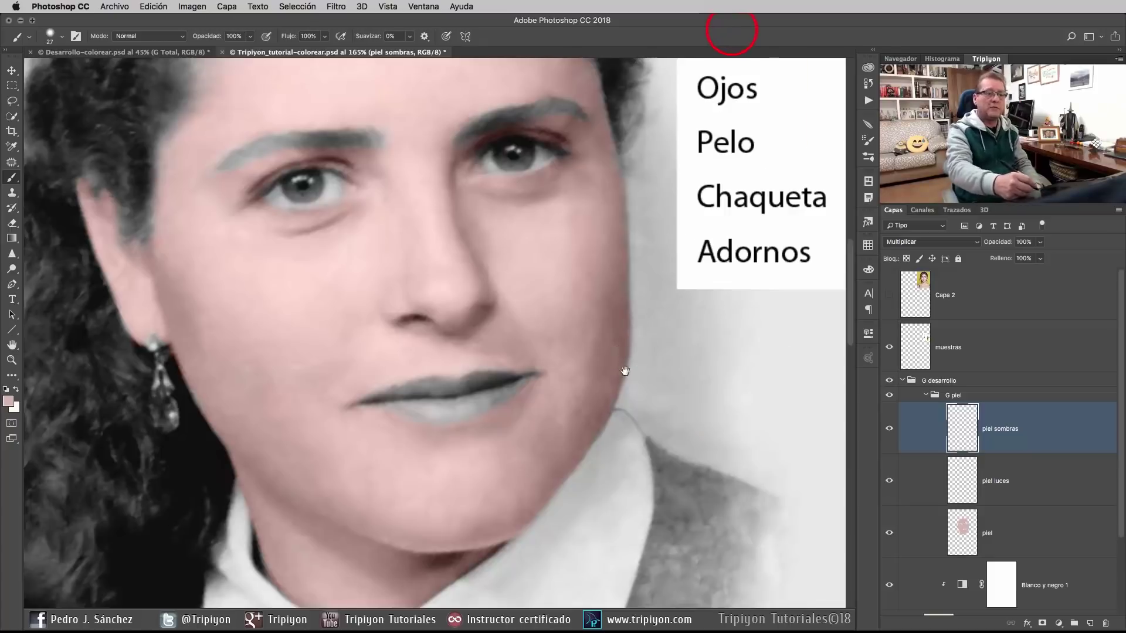
left_click_drag(625, 370, 586, 355)
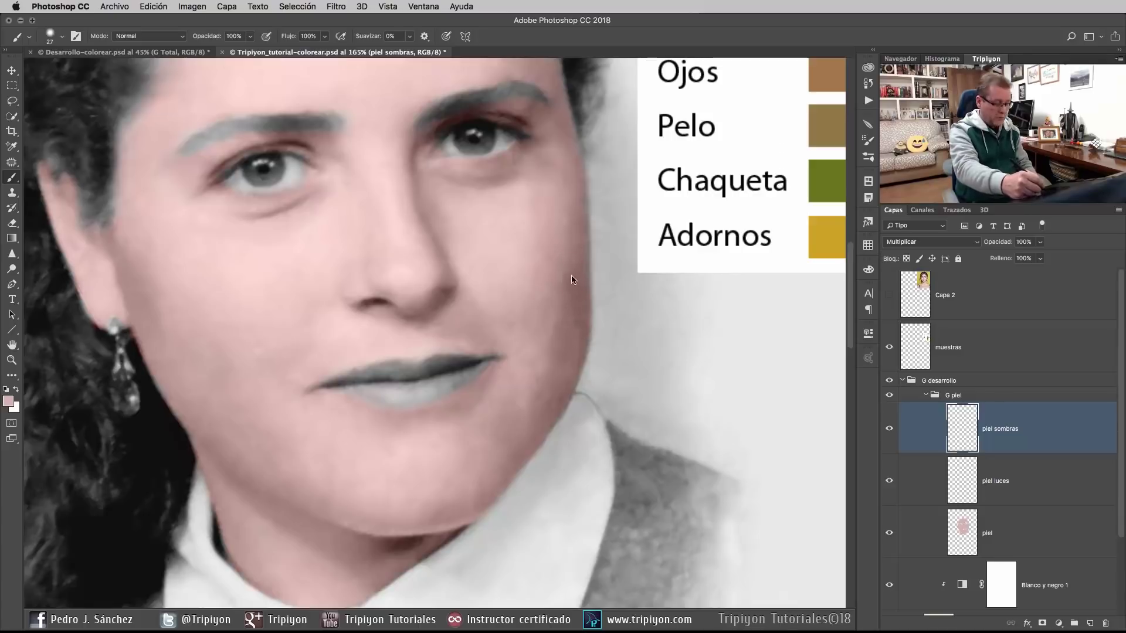
left_click_drag(572, 276, 567, 274)
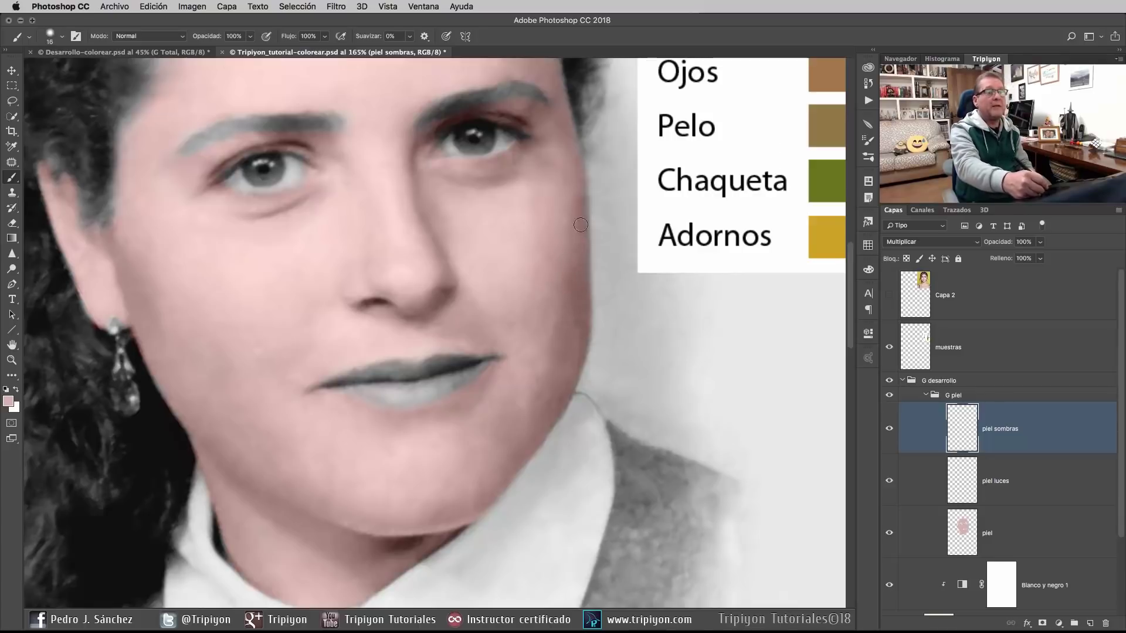
mouse_move(555, 389)
left_mouse_down()
mouse_move(540, 429)
mouse_move(540, 392)
mouse_move(457, 516)
mouse_move(504, 451)
mouse_move(650, 356)
left_mouse_up()
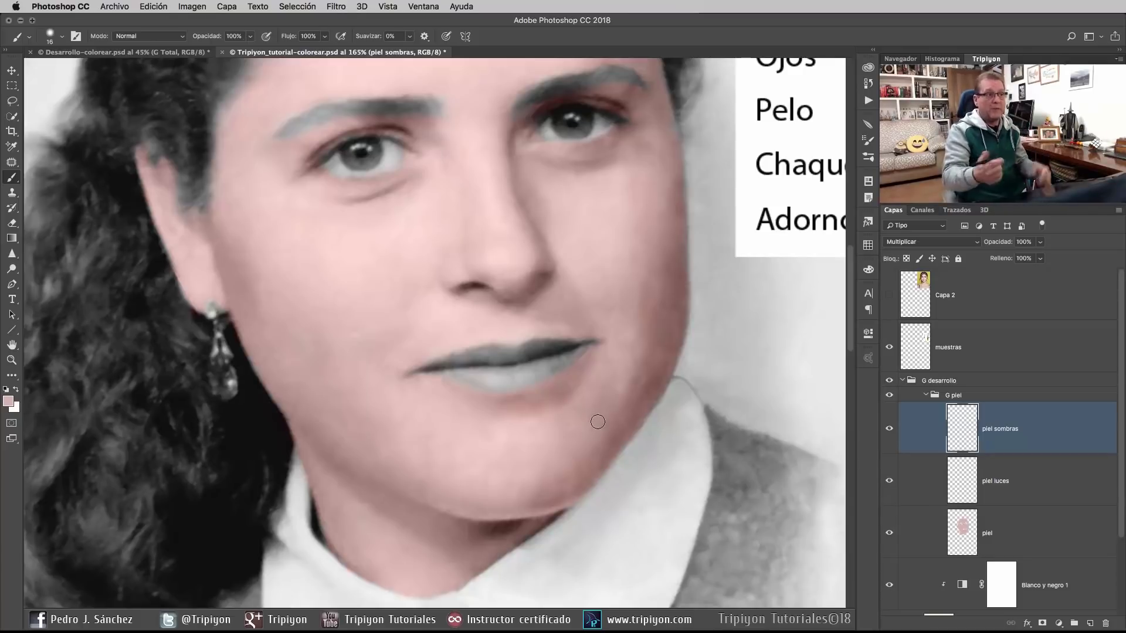
Step: Shade the cheek and jawline on the earring side and the area under the chin on the piel sombras layer
scroll(597, 421, "up", 2)
scroll(597, 422, "left", 3)
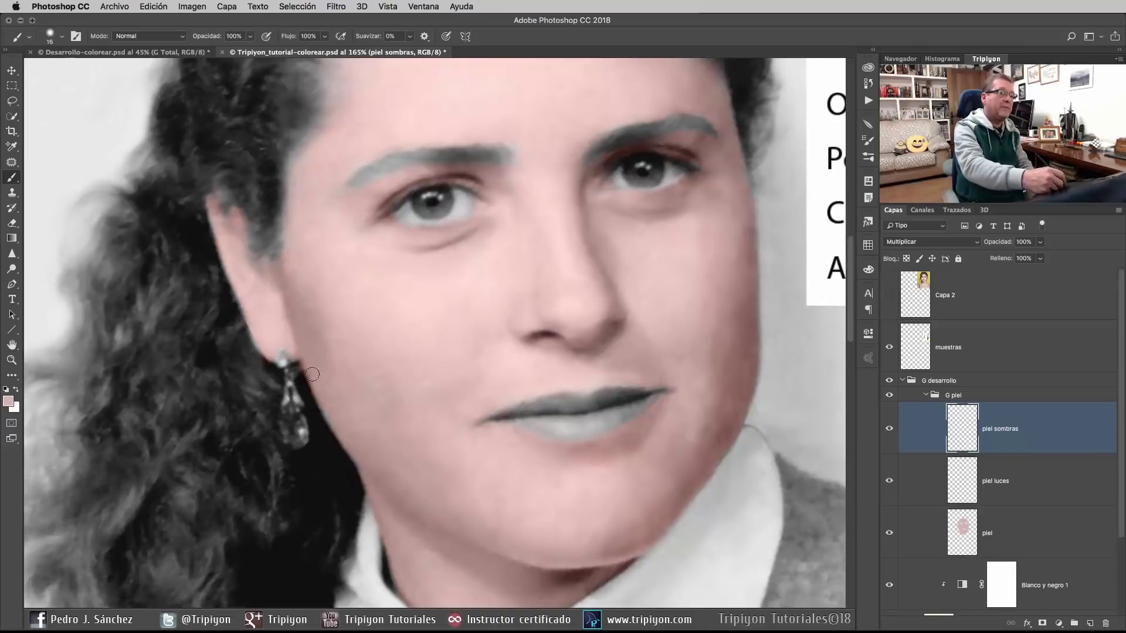
scroll(286, 345, "down", 8)
scroll(286, 345, "right", 6)
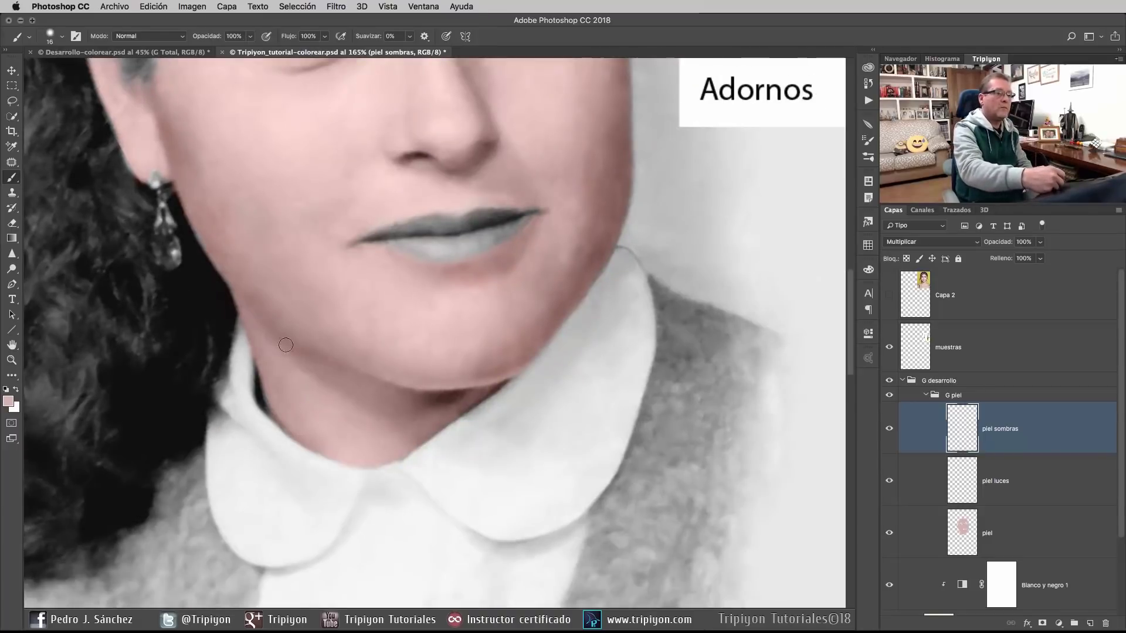
mouse_move(365, 388)
left_mouse_down()
mouse_move(469, 396)
mouse_move(431, 425)
left_mouse_up()
key("bracketleft")
left_click_drag(274, 402, 311, 574)
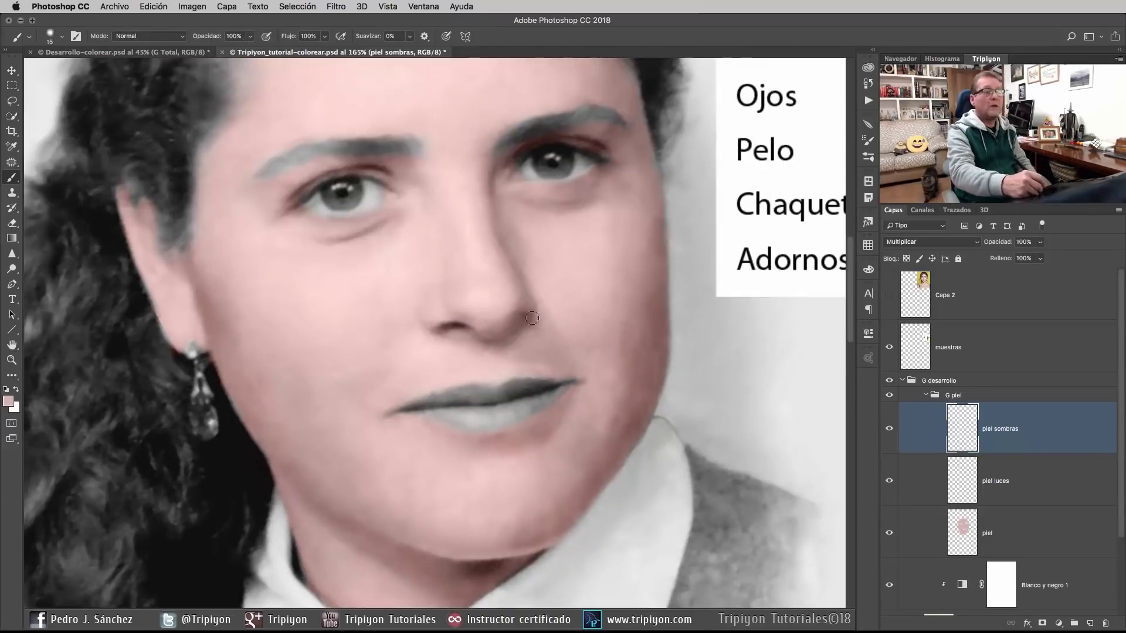
Step: Shade the skin under and around both eyes on the piel sombras layer with an 8 px brush
left_click_drag(531, 345, 559, 474)
left_click_drag(613, 343, 610, 347)
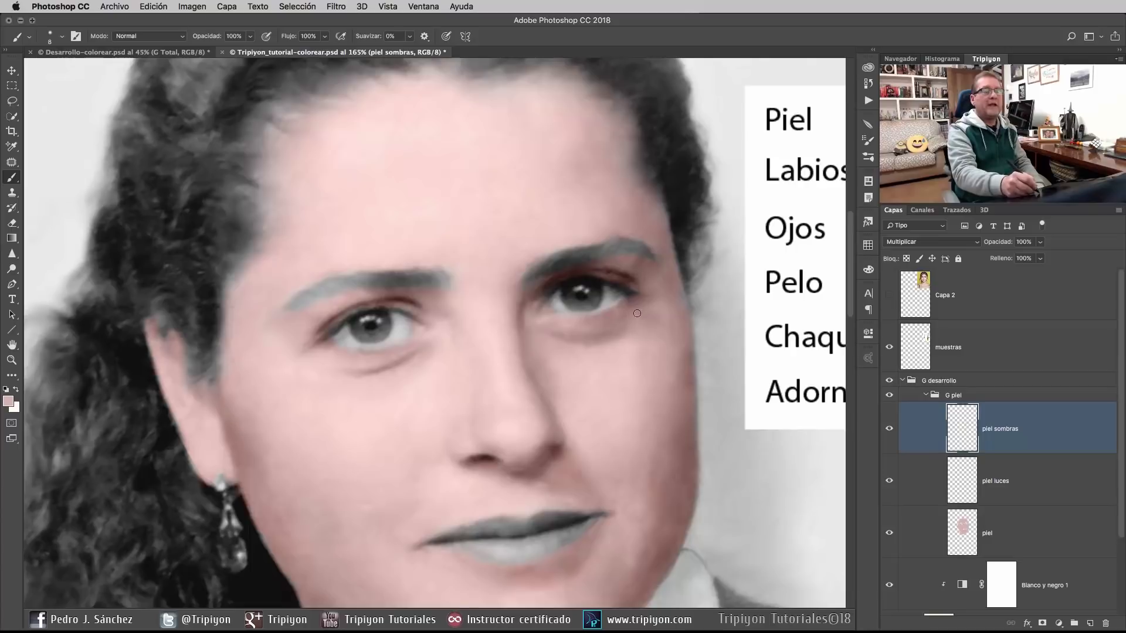
key("e")
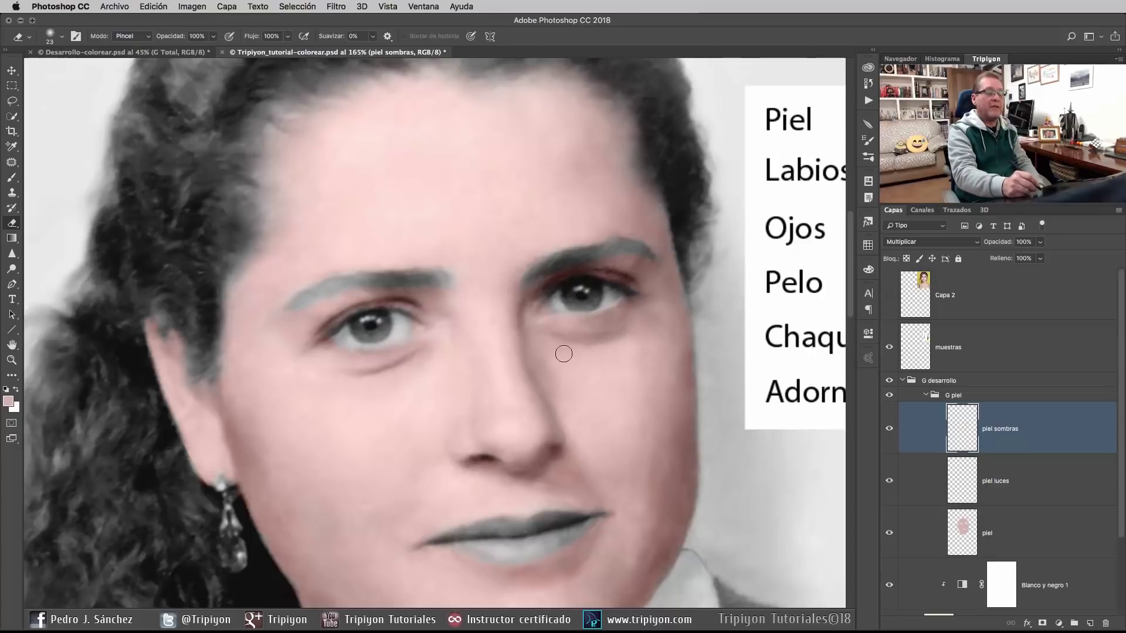
key("b")
scroll(540, 389, "left", 5)
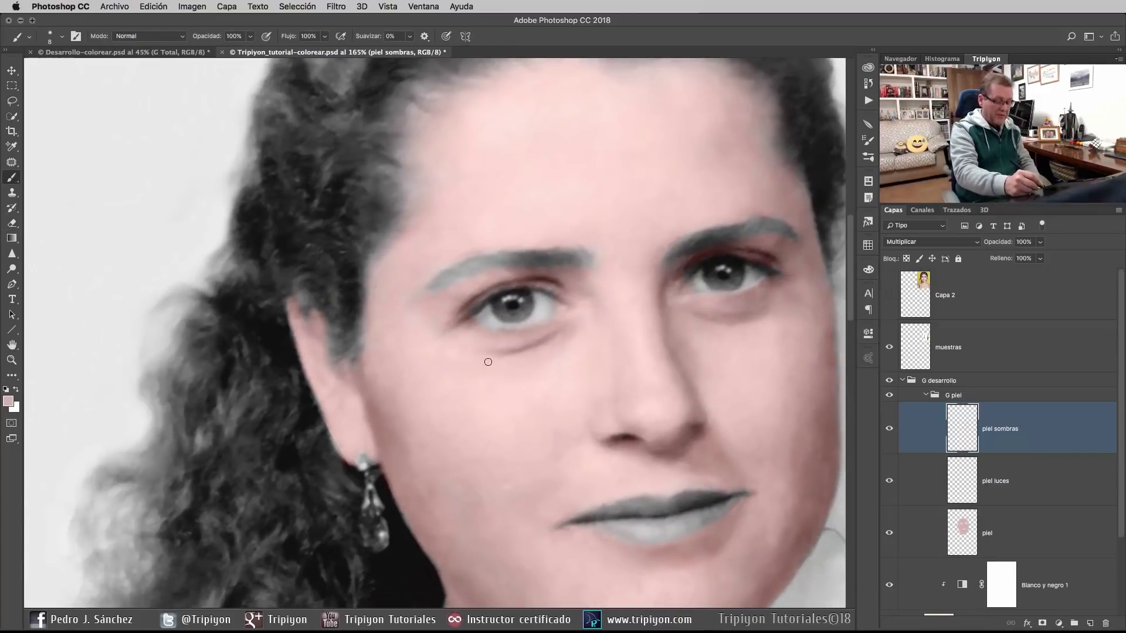
left_click_drag(743, 328, 762, 319)
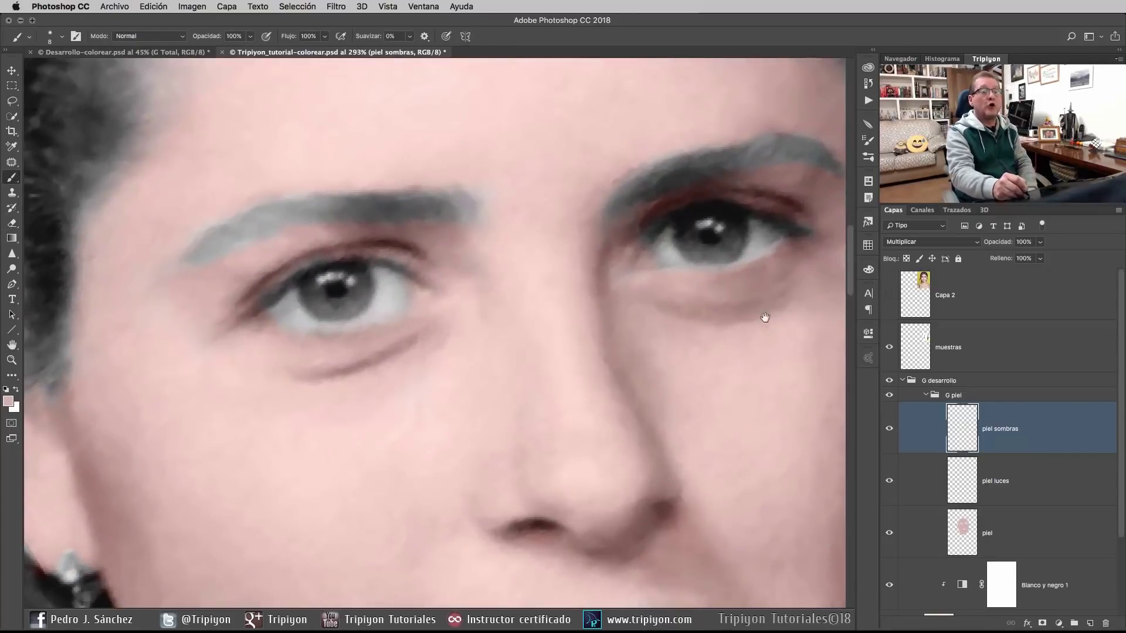
Step: Tint the eye corners and lower lids with a 3 px brush, and shade the temple nearest the swatches with a 19 px brush
left_click_drag(649, 285, 643, 285)
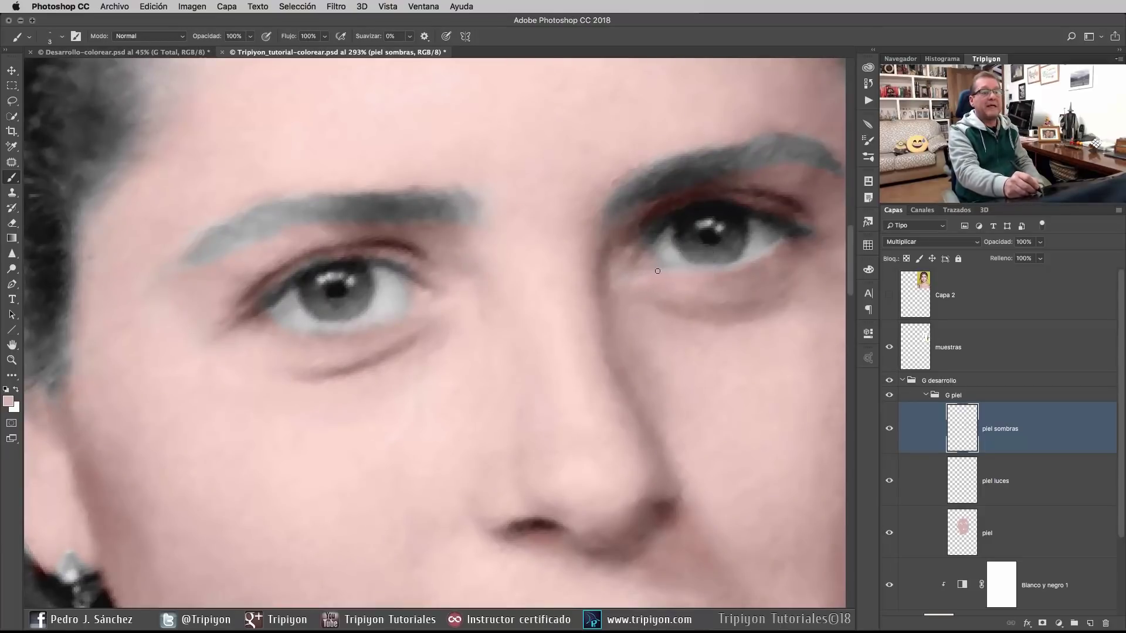
left_click_drag(734, 266, 769, 251)
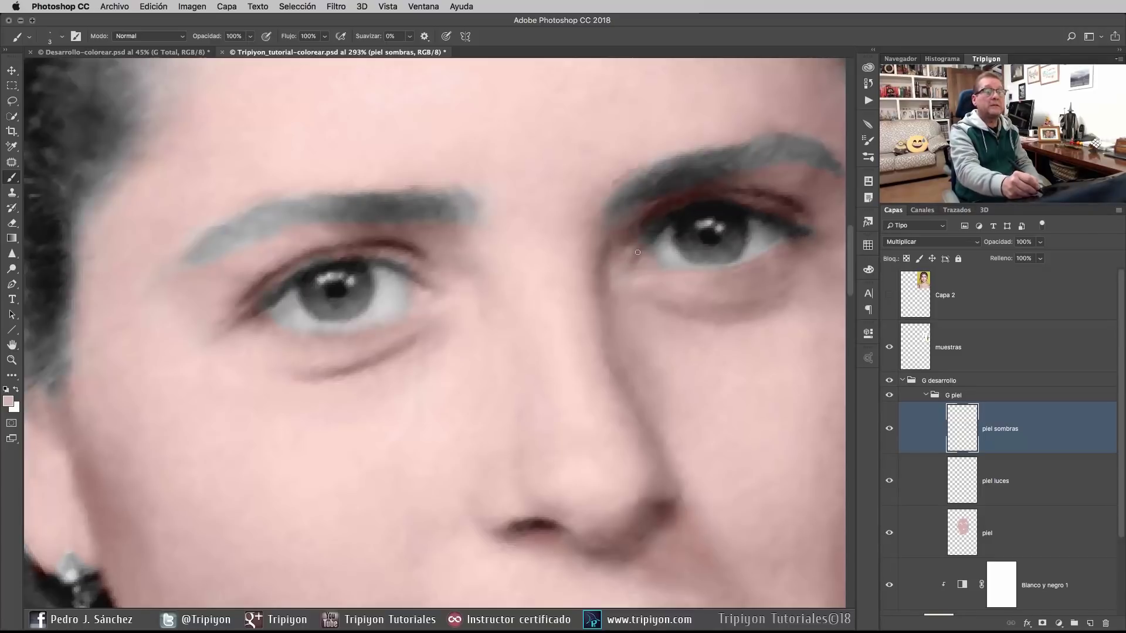
scroll(516, 371, "left", 6)
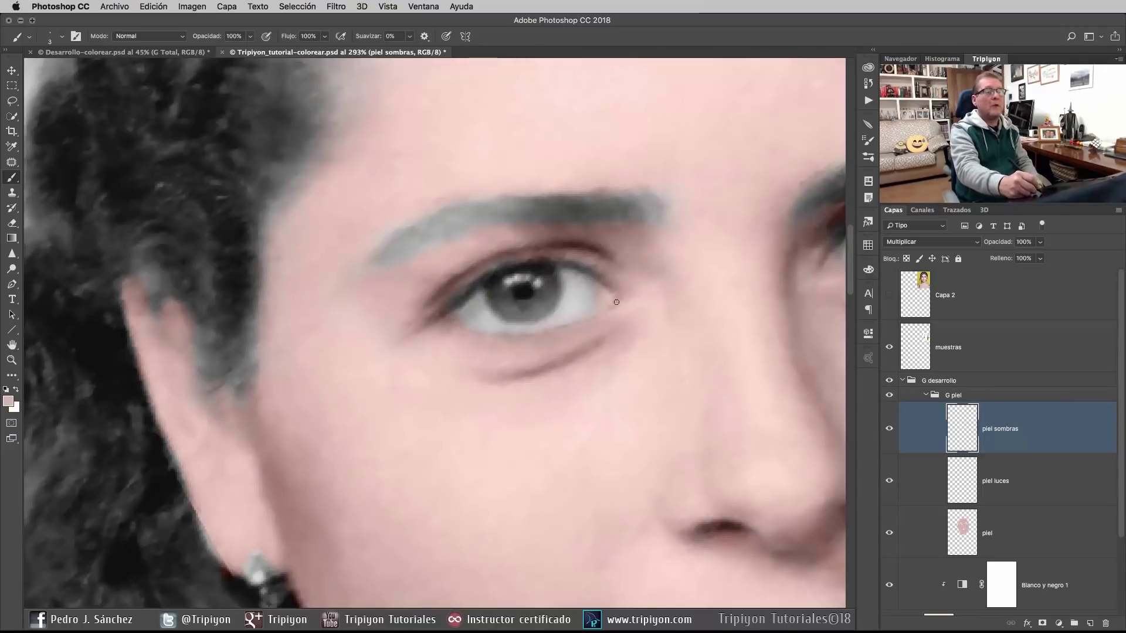
scroll(606, 296, "right", 10)
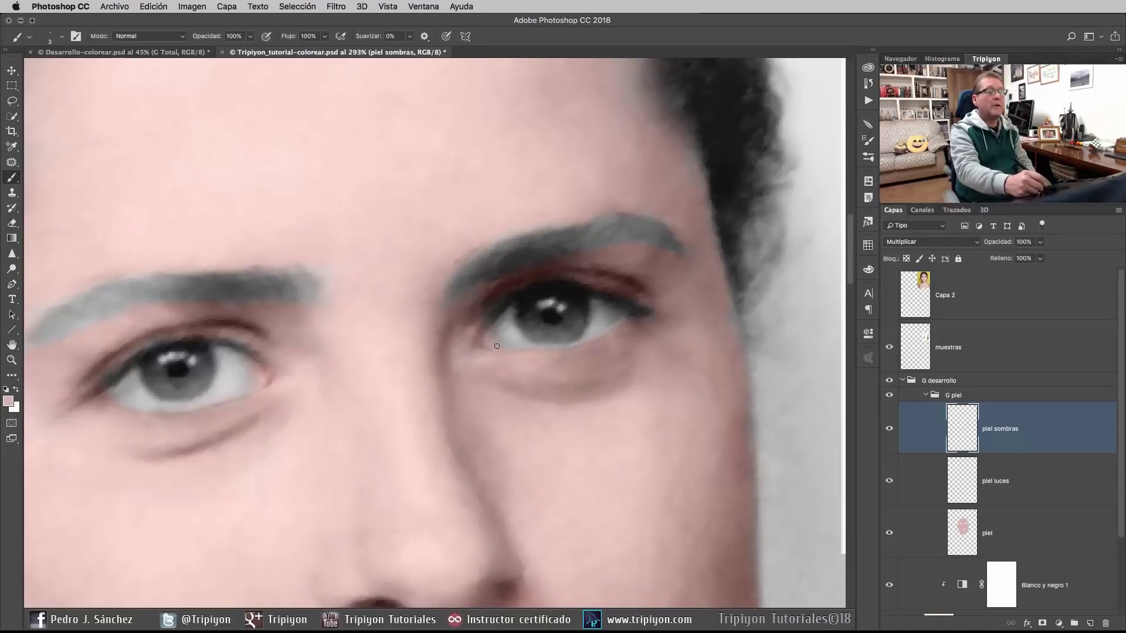
scroll(486, 328, "down", 5)
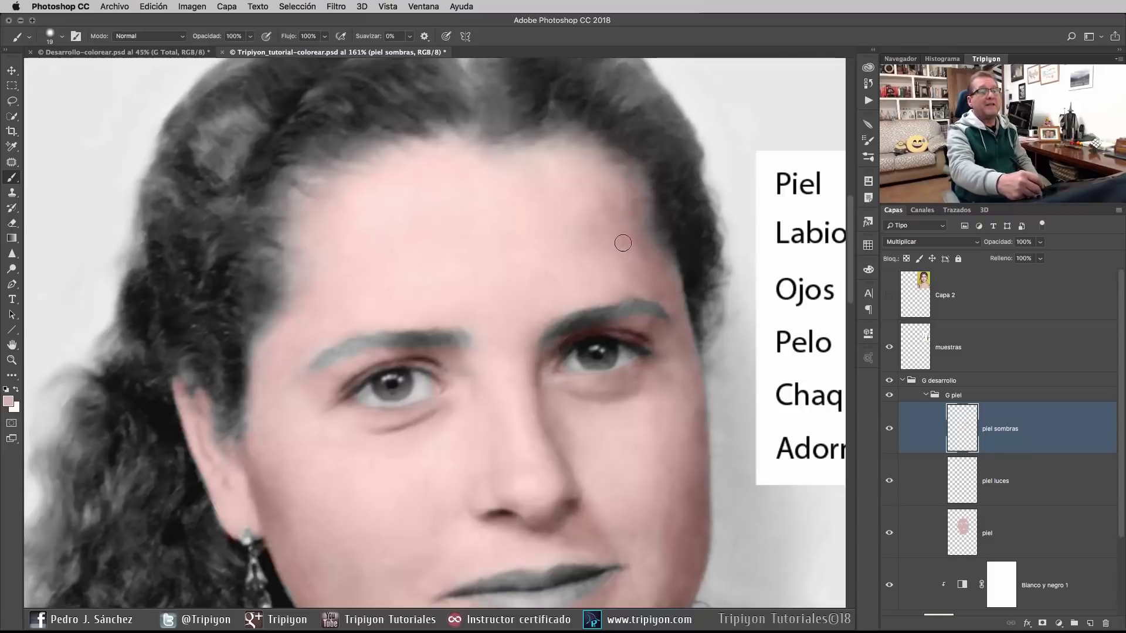
mouse_move(634, 495)
left_mouse_down()
mouse_move(608, 341)
mouse_move(593, 383)
mouse_move(618, 375)
left_mouse_up()
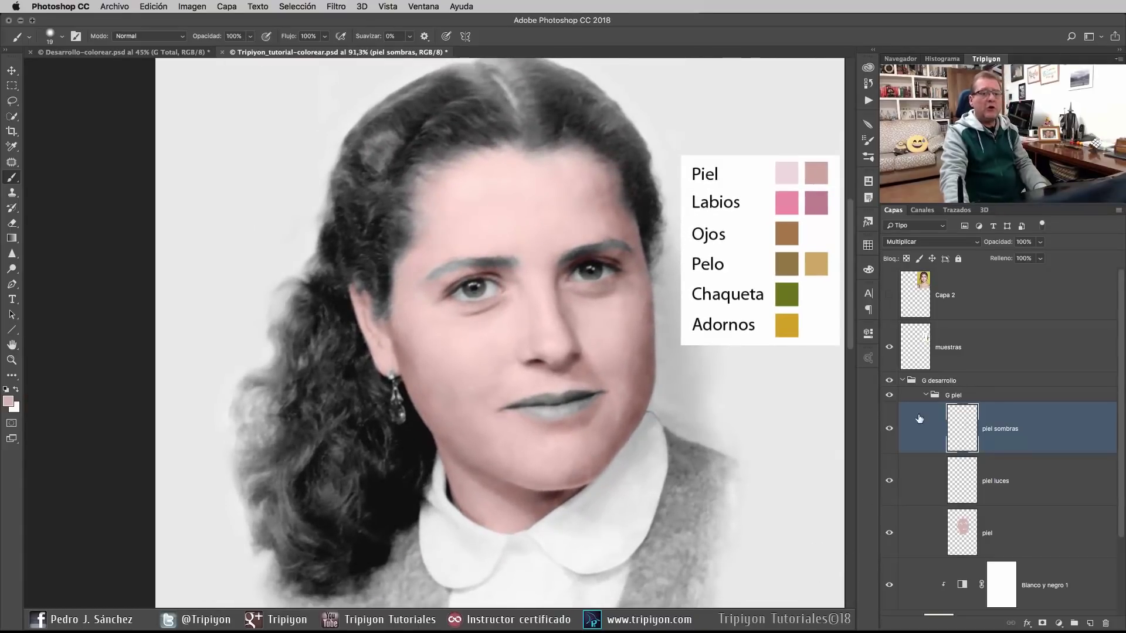
Step: Hide and show the piel sombras layer to compare the face with and without the shadows
left_click(890, 430)
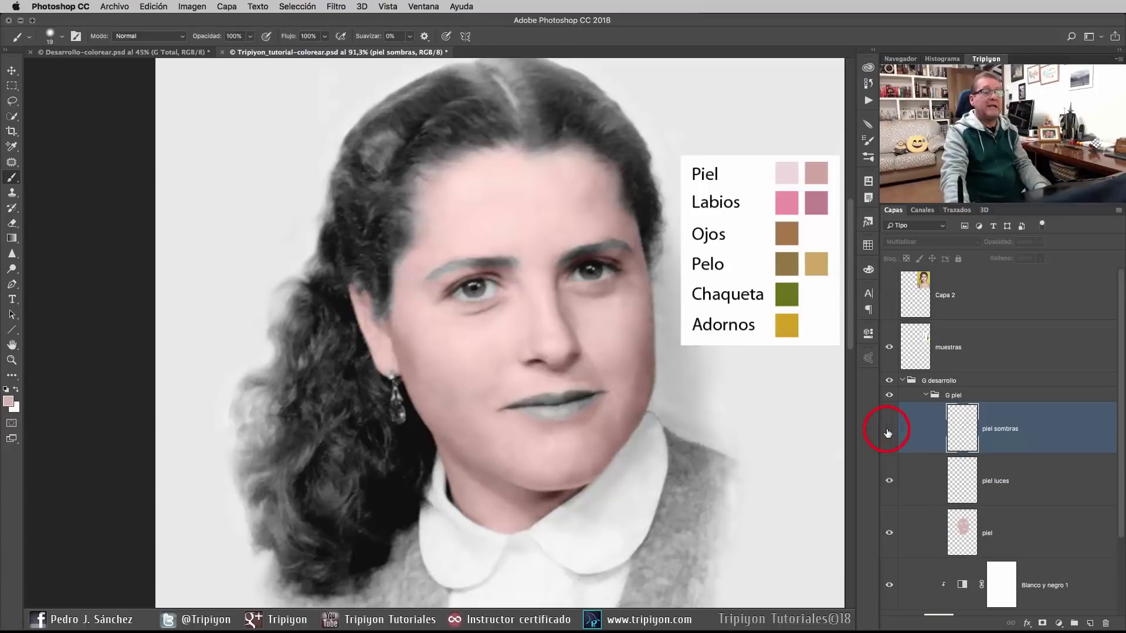
left_click(889, 431)
left_click(888, 431)
left_click(888, 431)
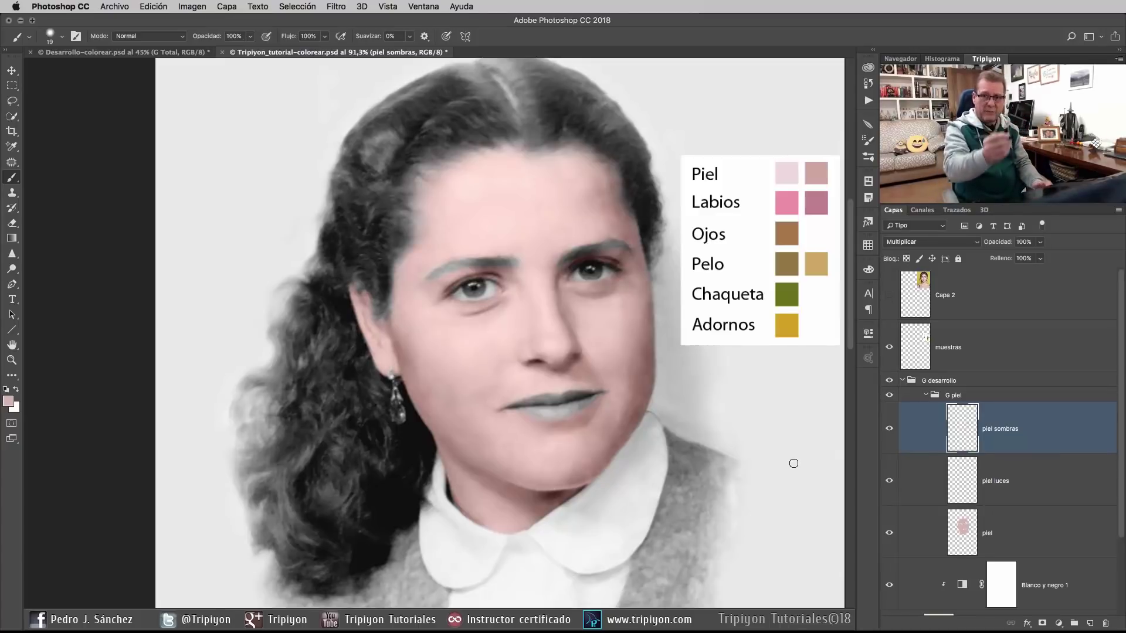
Step: Make the piel luces layer active and set the brush hardness to 0%
left_click(1014, 488)
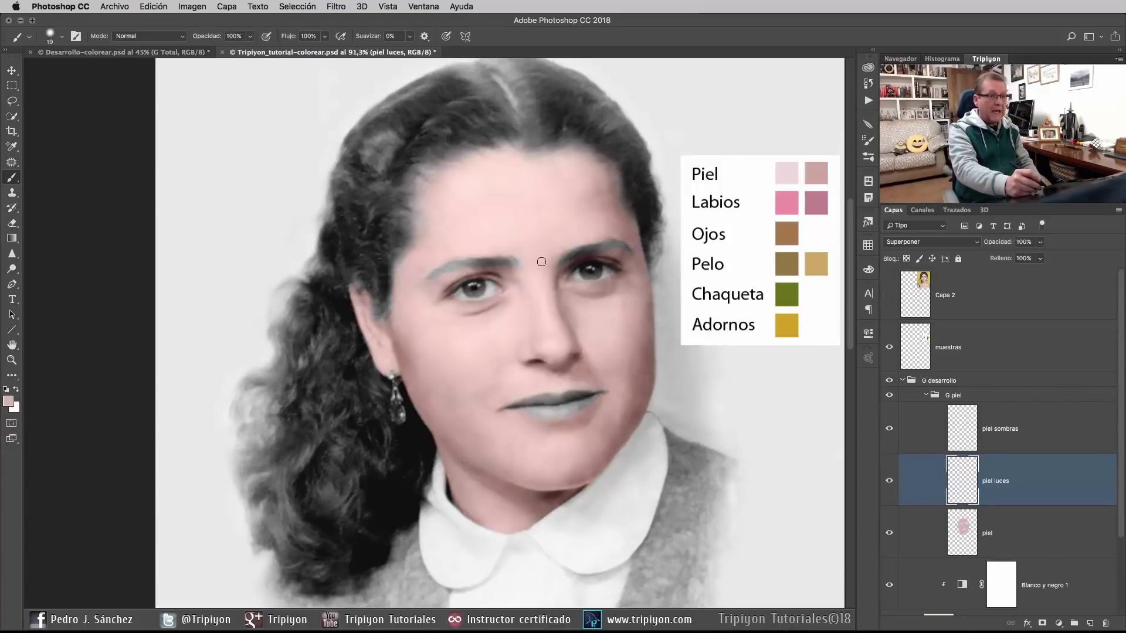
right_click(611, 300)
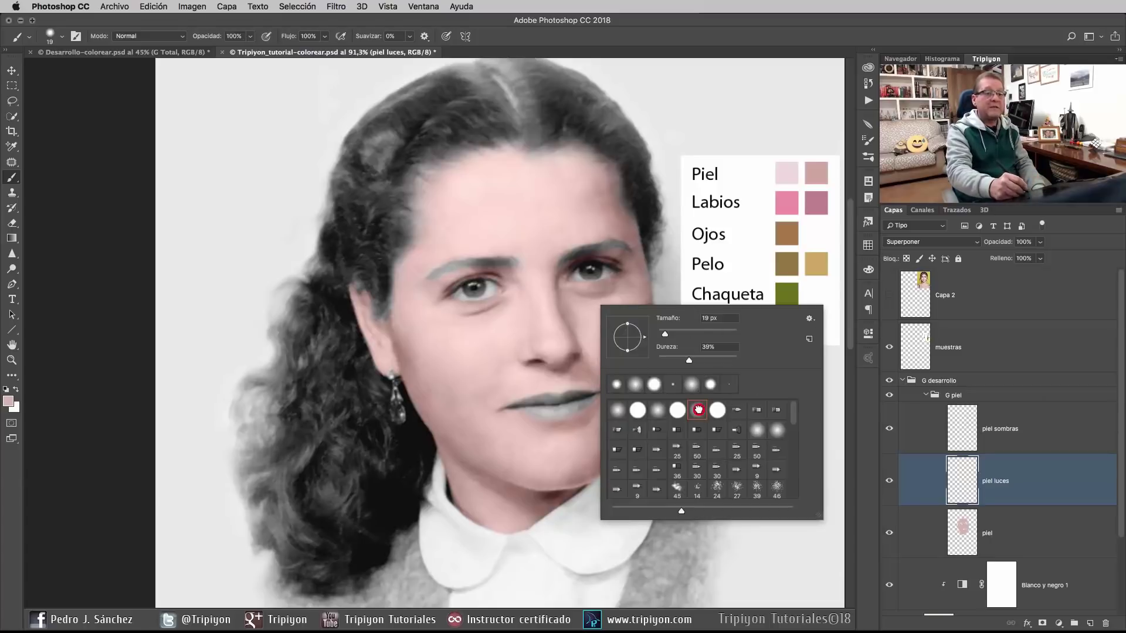
left_click_drag(689, 360, 657, 363)
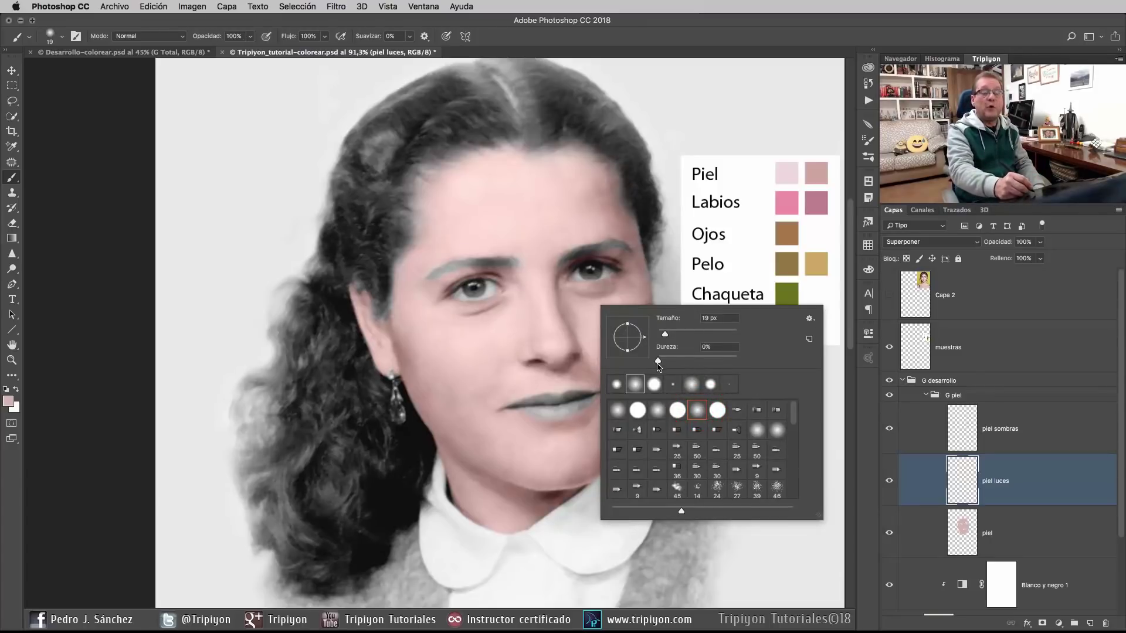
left_click(663, 37)
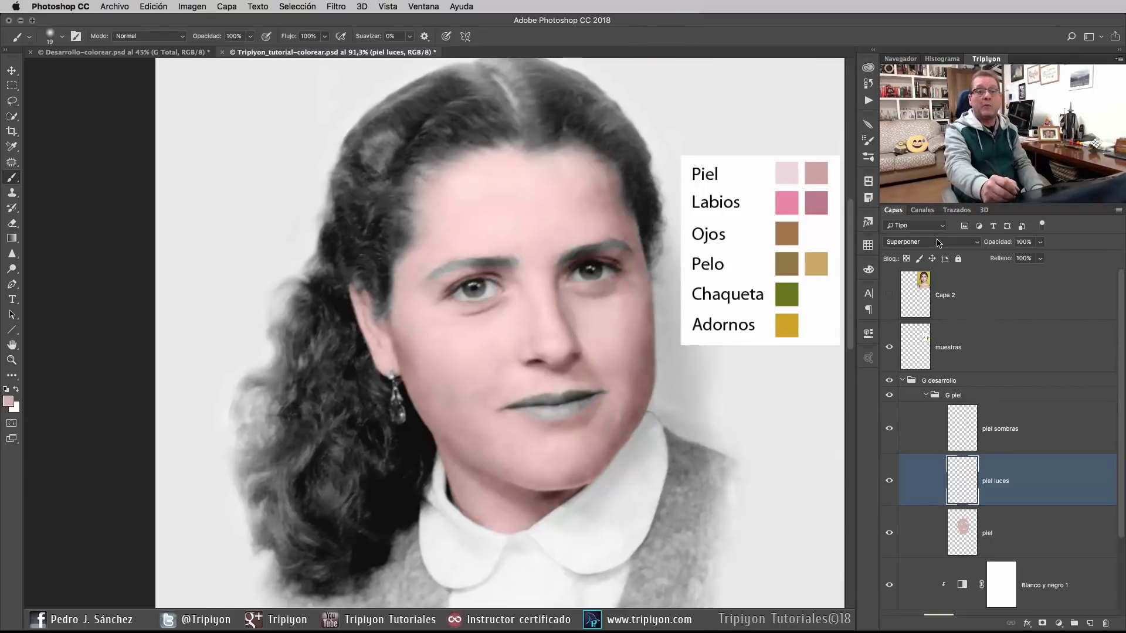
Step: Paint soft highlights on the forehead and cheeks on the piel luces layer with a 115 px brush
mouse_move(504, 333)
left_mouse_down()
mouse_move(596, 353)
mouse_move(566, 361)
left_mouse_up()
left_click_drag(498, 203, 505, 215)
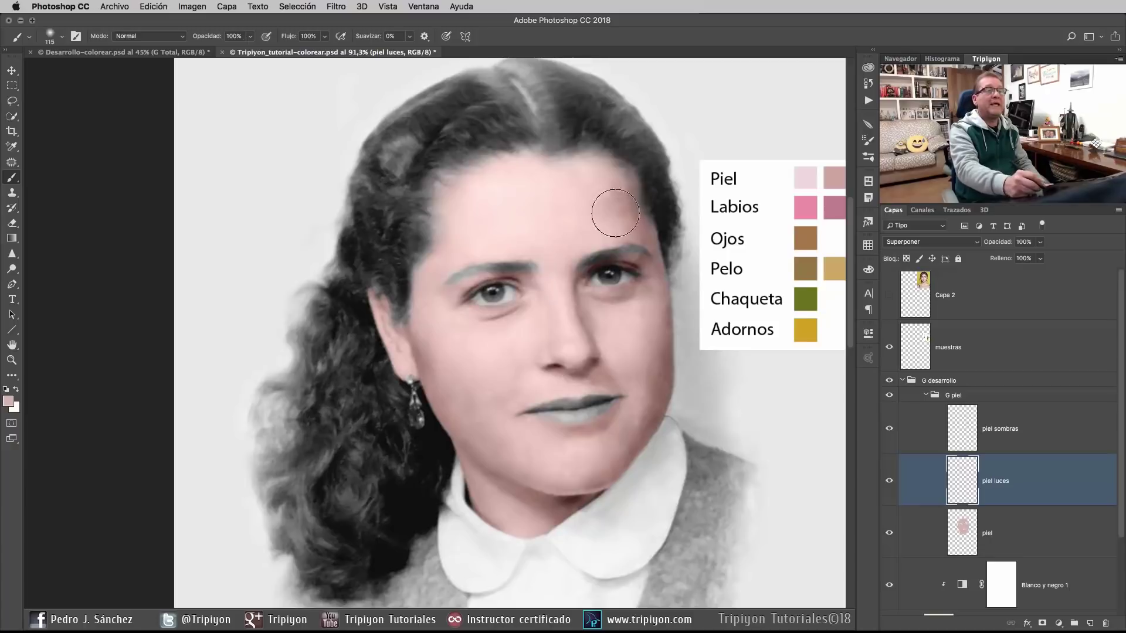
scroll(435, 271, "down", 3)
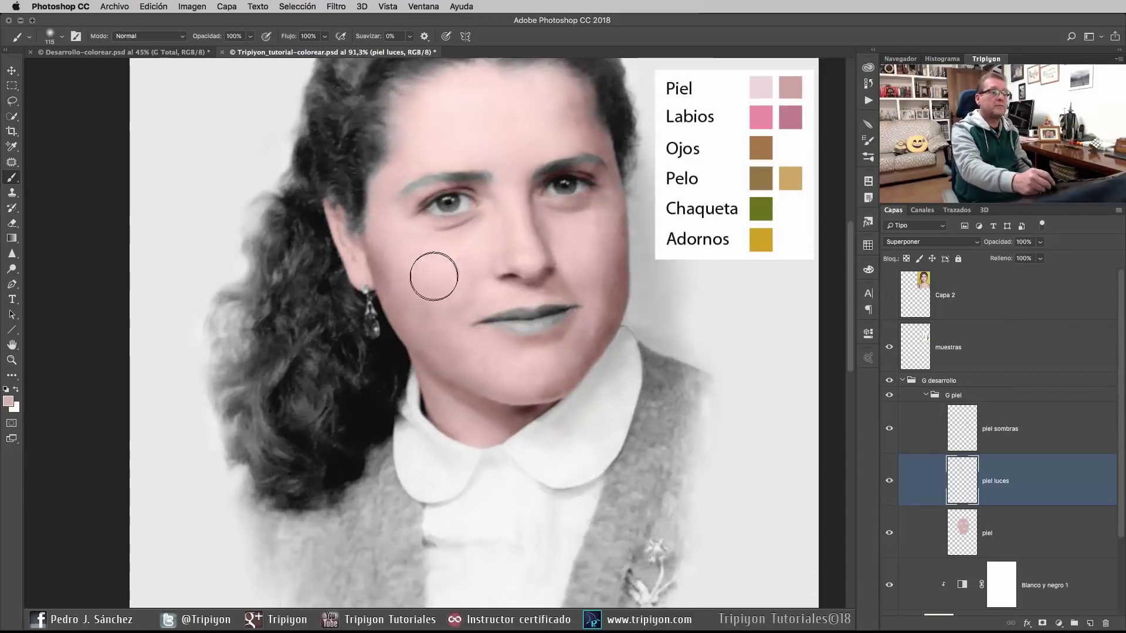
Step: Add highlights to the chin with a 68 px brush and to the area above the lips with a 20 px brush
key("bracketleft")
key("bracketleft")
key("bracketleft")
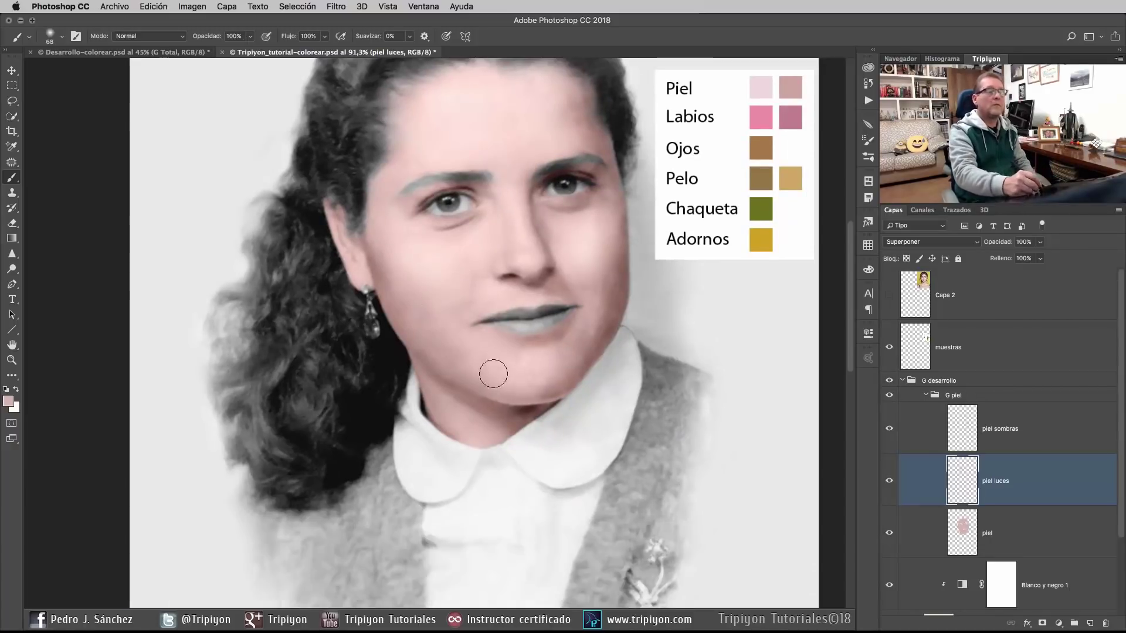
key("bracketleft")
key("bracketleft")
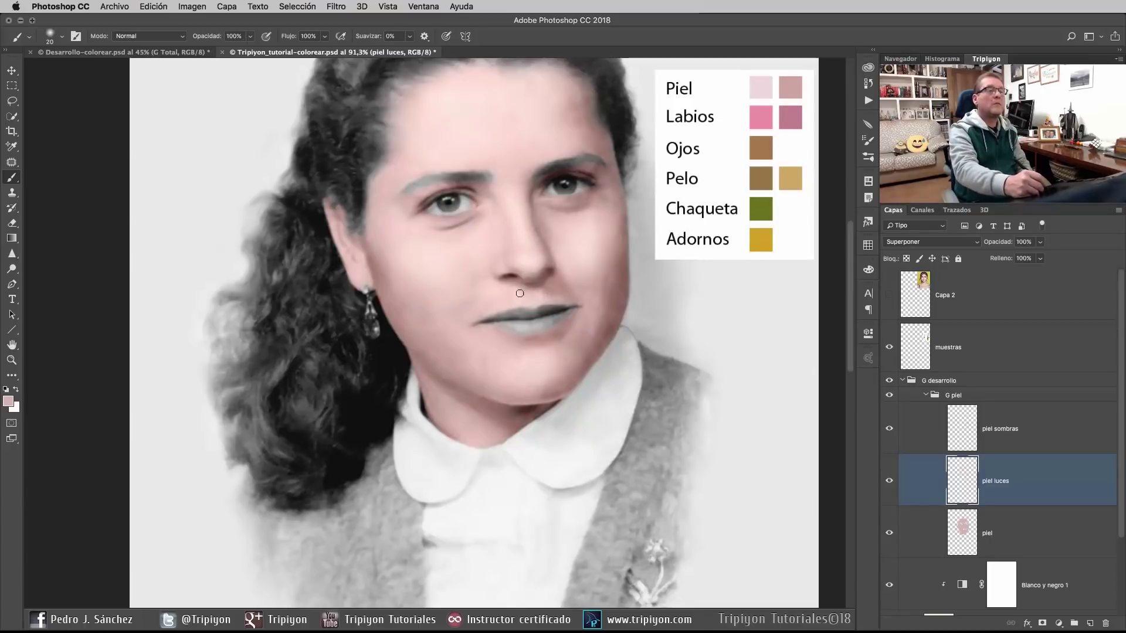
key("e")
key("b")
Step: Hide and show the piel sombras and piel luces layers together to compare the skin at full-portrait view
scroll(510, 389, "down", 3)
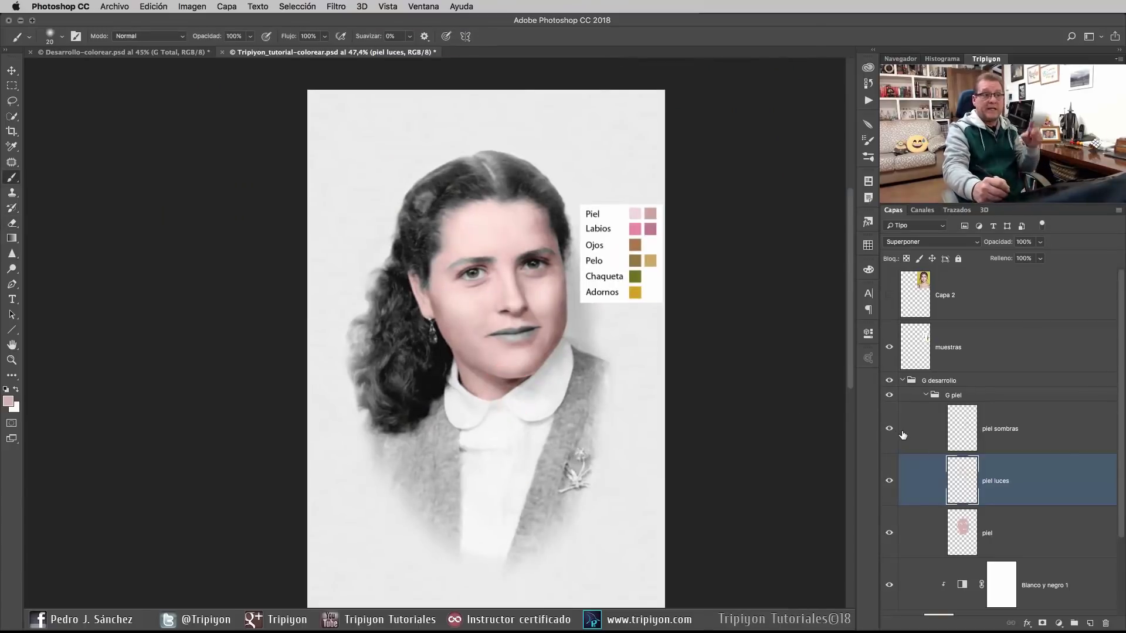
left_click_drag(889, 429, 895, 474)
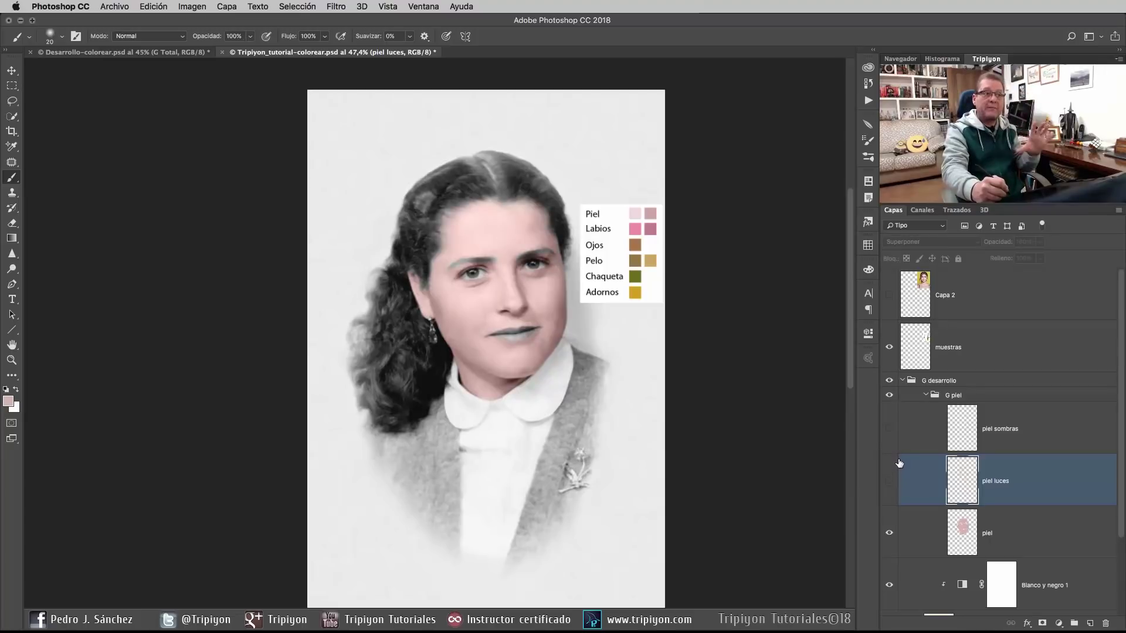
left_click_drag(889, 428, 894, 483)
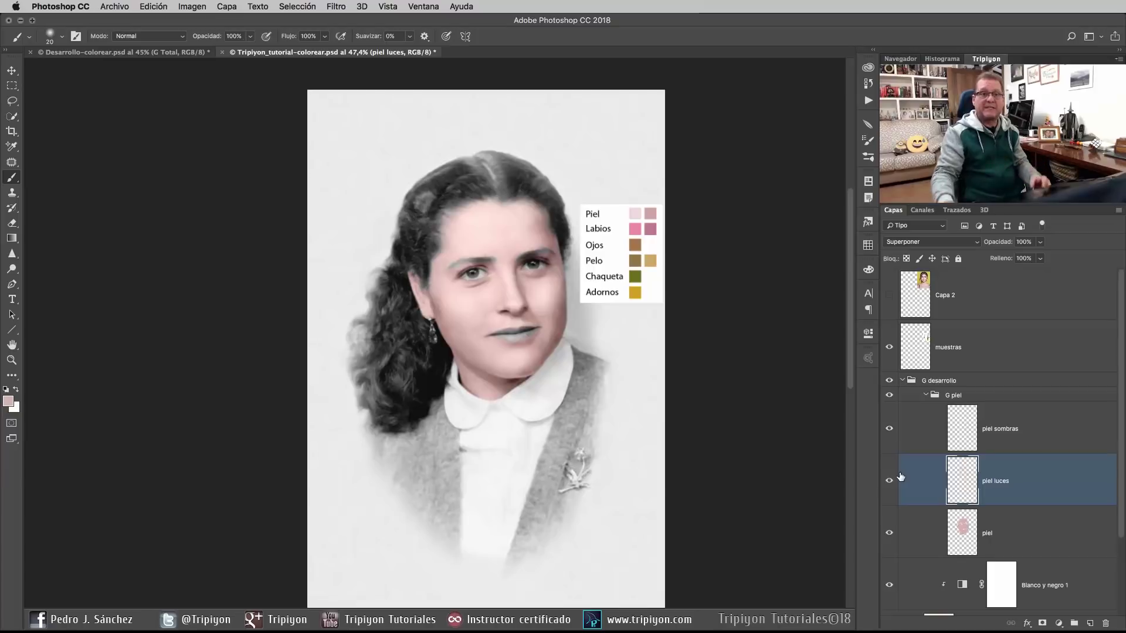
Step: Collapse the G piel group and create a new group above it named G ojos
left_click(926, 395)
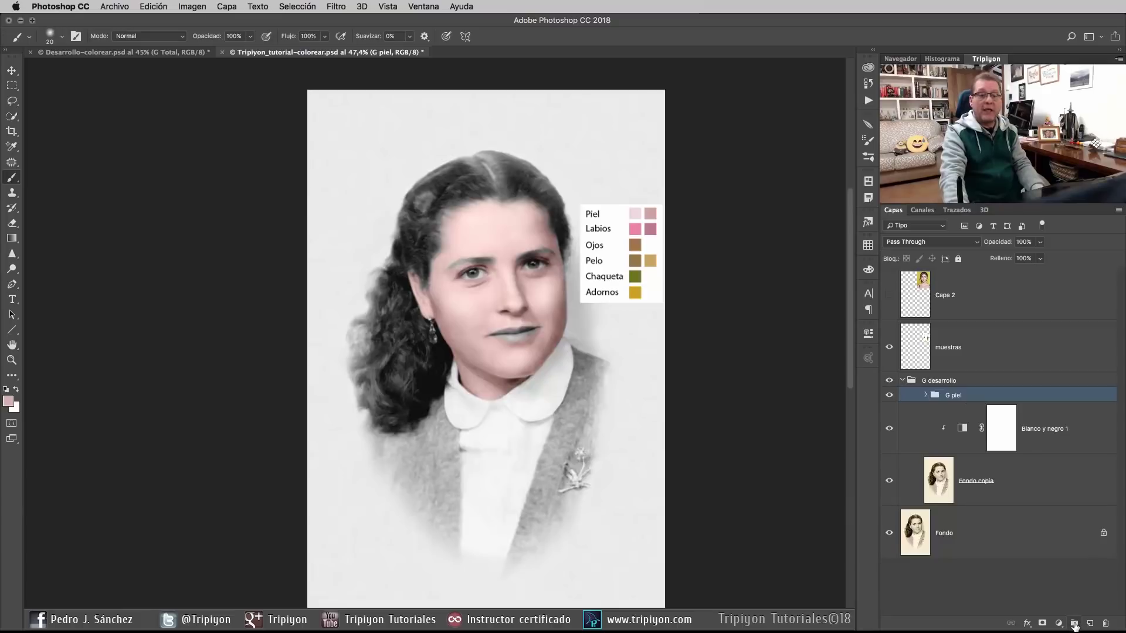
left_click(1074, 623)
double_click(954, 395)
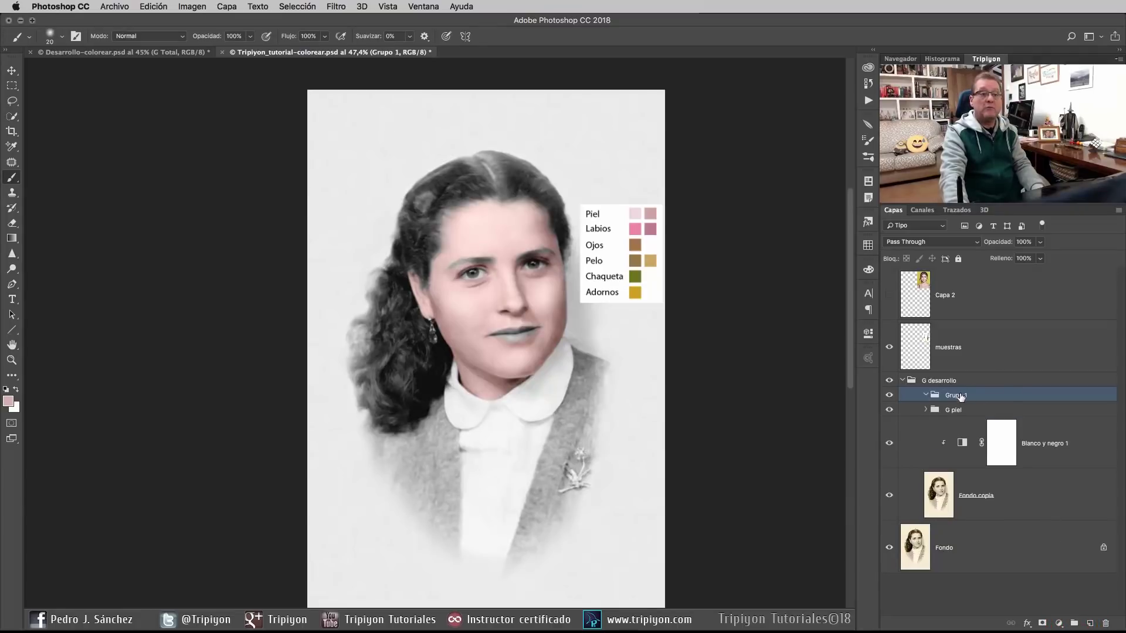
type("G ojos")
key("Return")
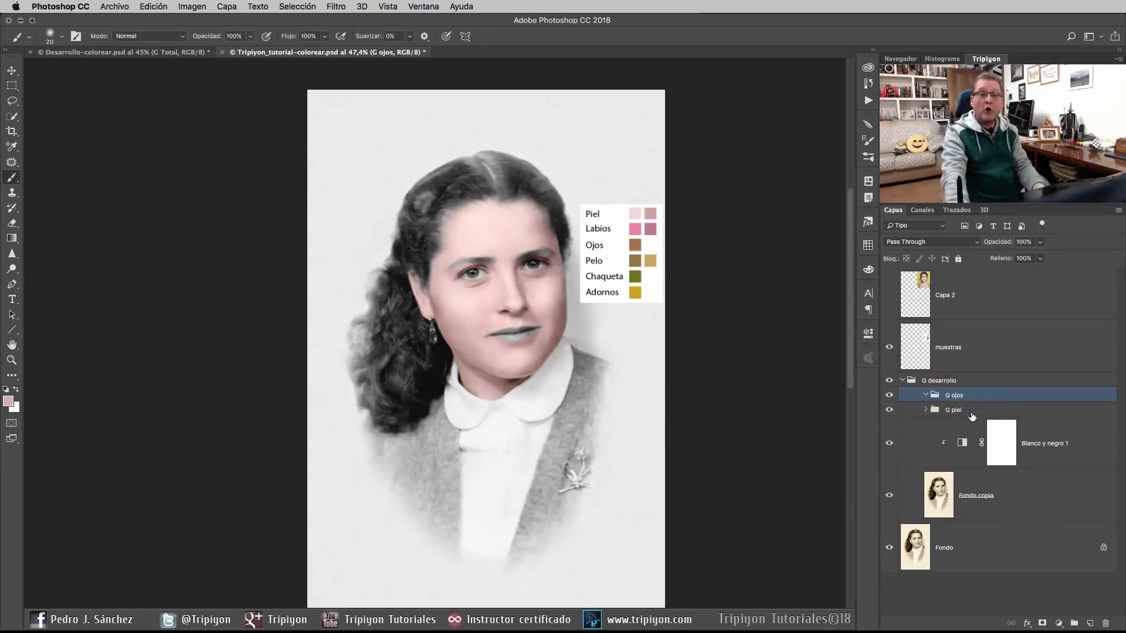
Step: Add three empty layers inside the G ojos group and rename the lowest one ojos
left_click(1090, 624)
left_click(1090, 624)
left_click(1090, 623)
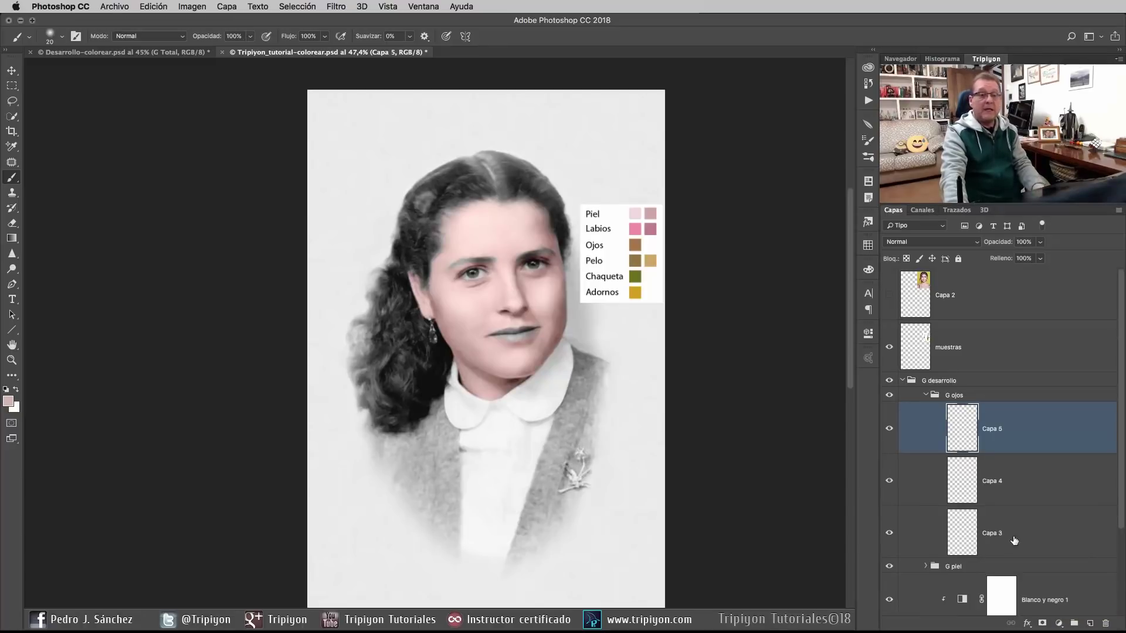
double_click(992, 533)
type("o")
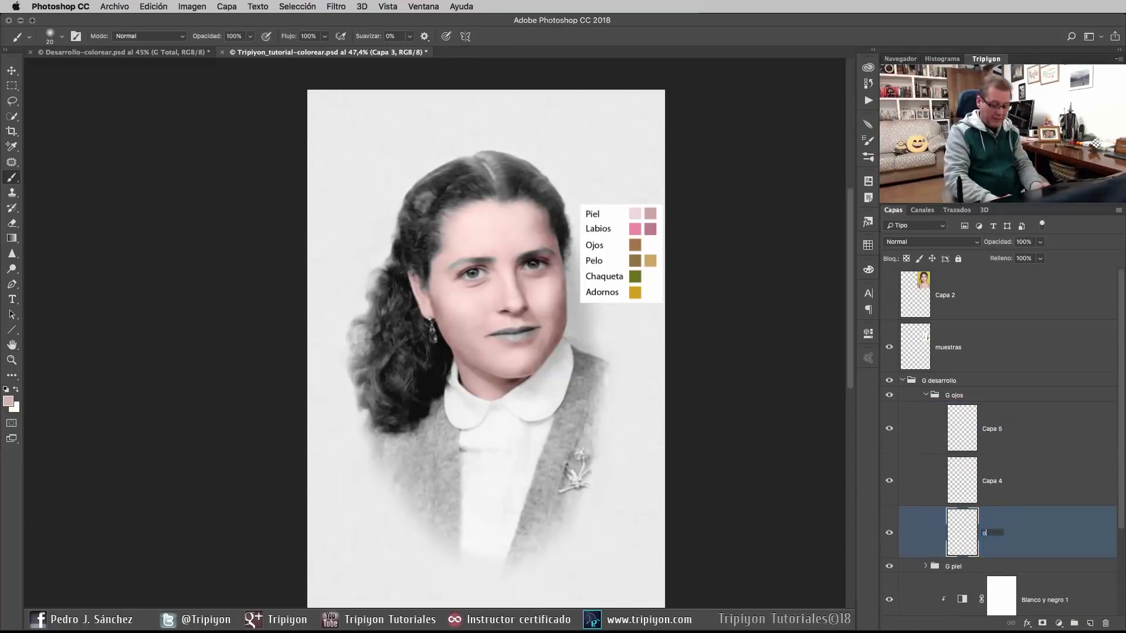
type("jos")
key("Return")
Step: Rename the middle layer of G ojos as ojos sombras and set its blend mode to Multiplicar
double_click(992, 482)
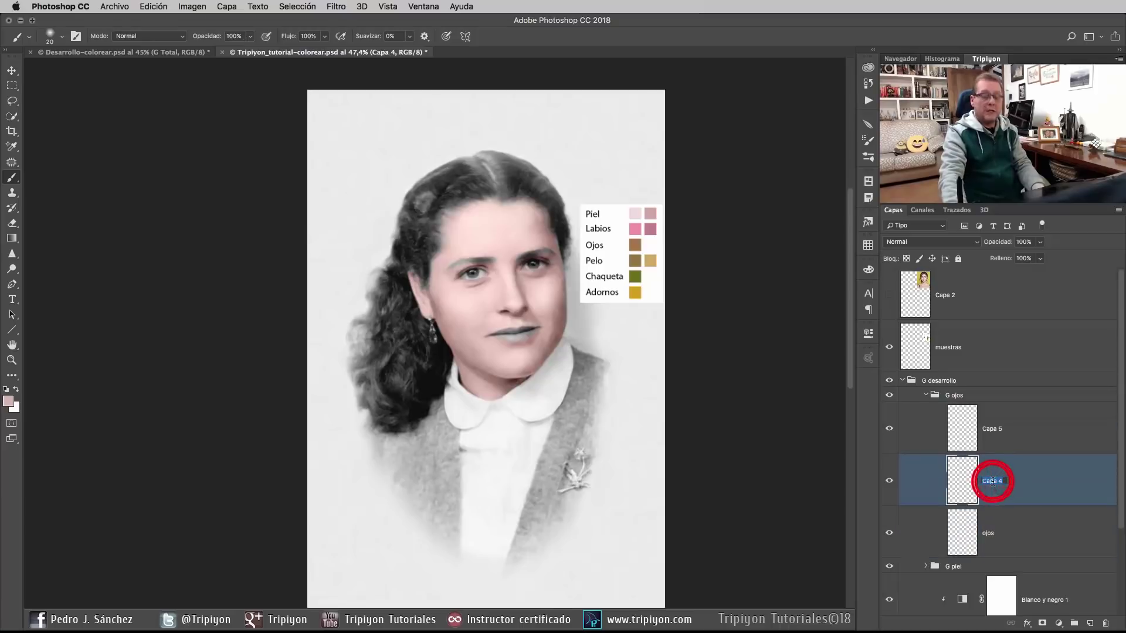
type("ojos sombras")
key("Return")
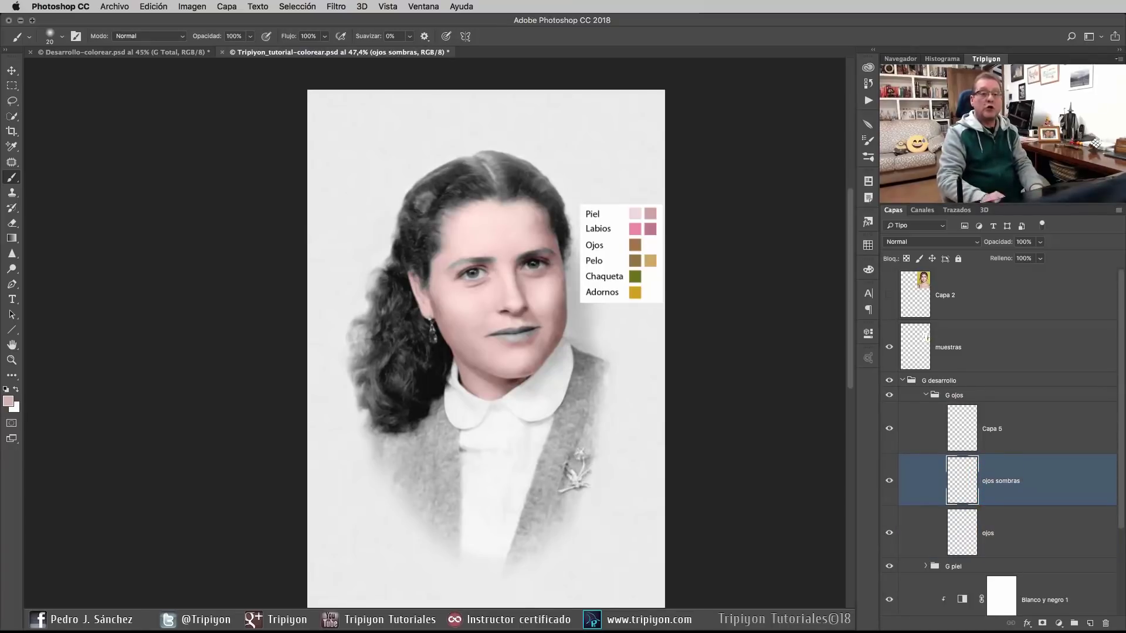
left_click(945, 242)
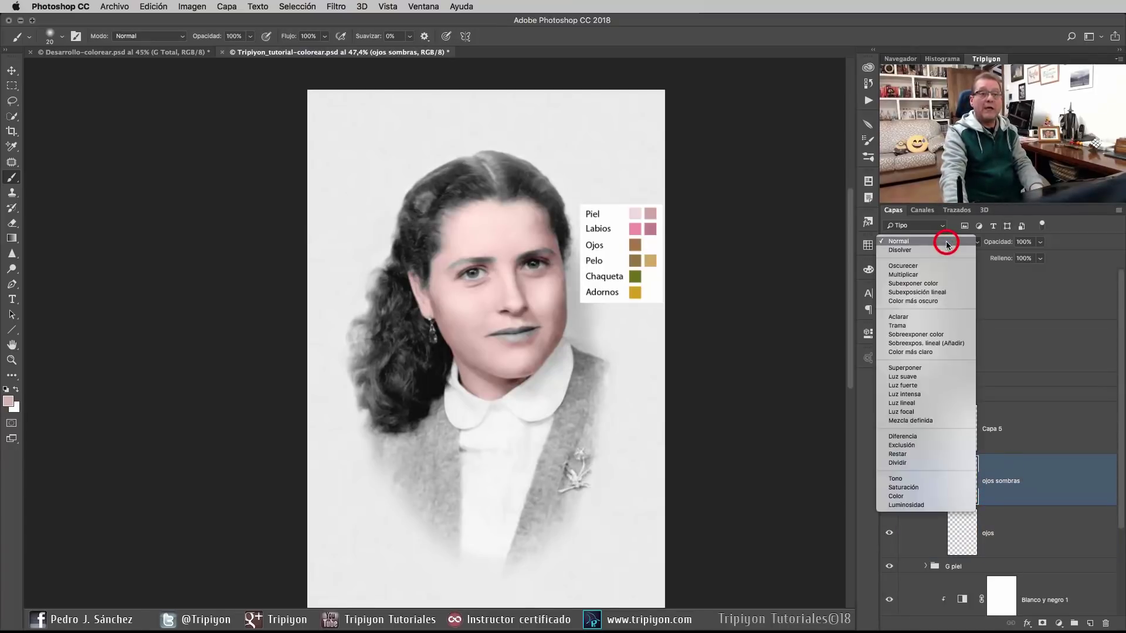
left_click(920, 276)
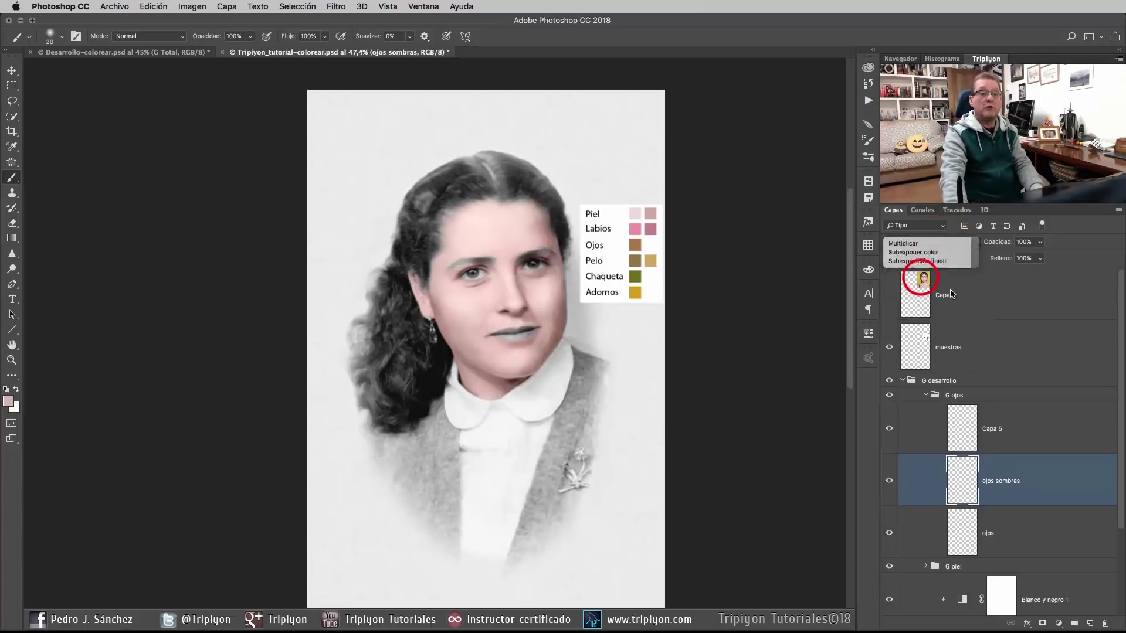
Step: Rename the uppermost layer of G ojos as ojos luces and set its blend mode to Superponer
double_click(997, 429)
type("ojos luces")
key("Return")
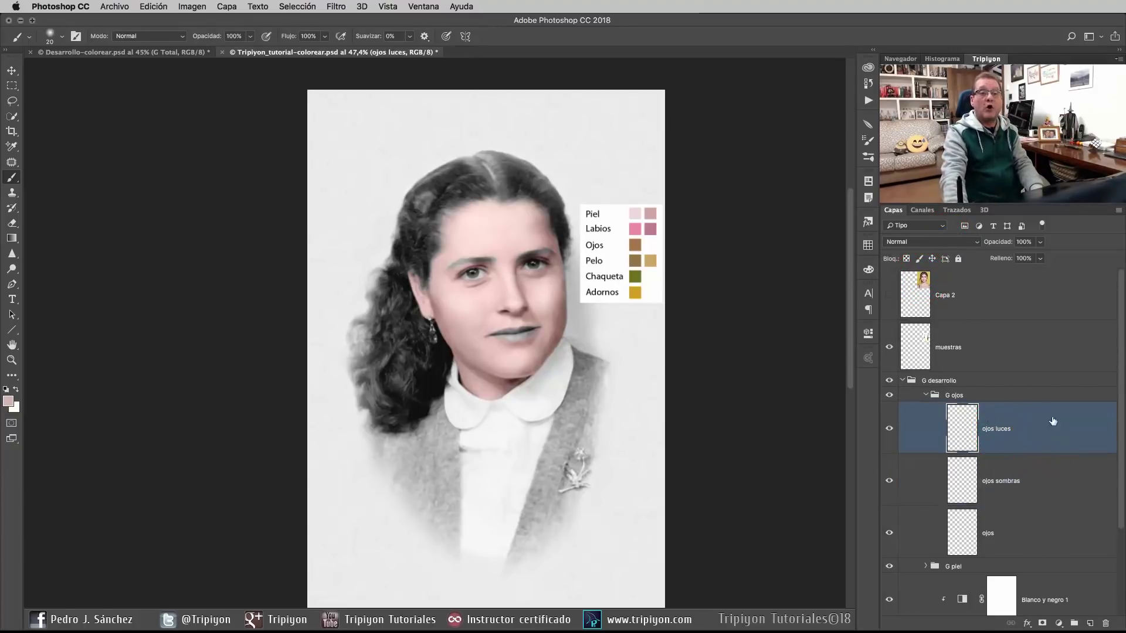
left_click(968, 241)
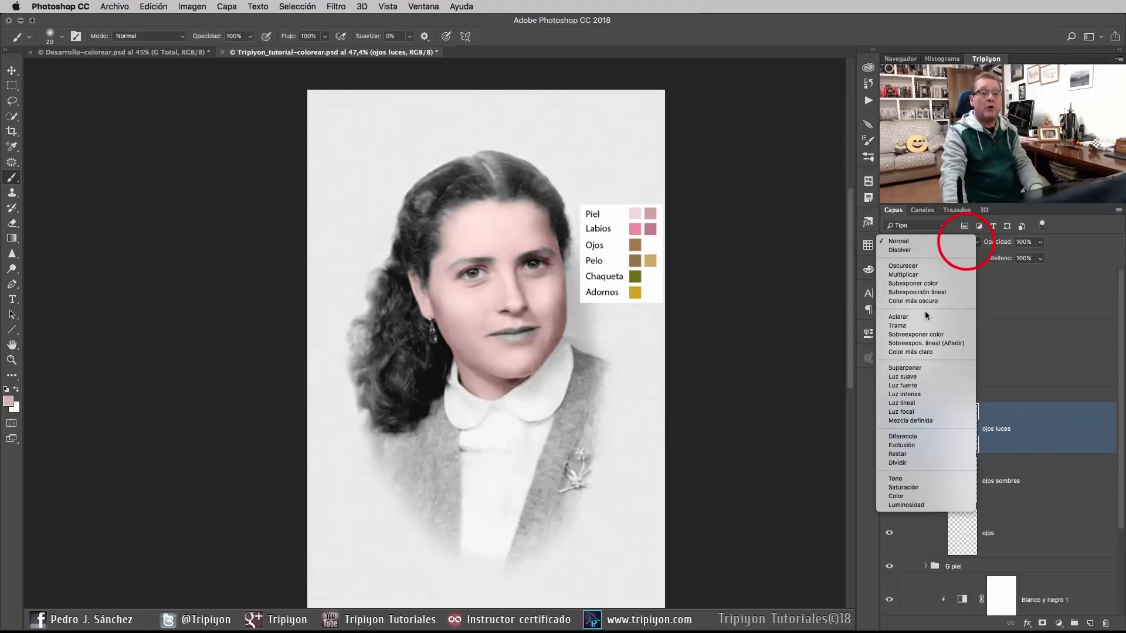
left_click(921, 368)
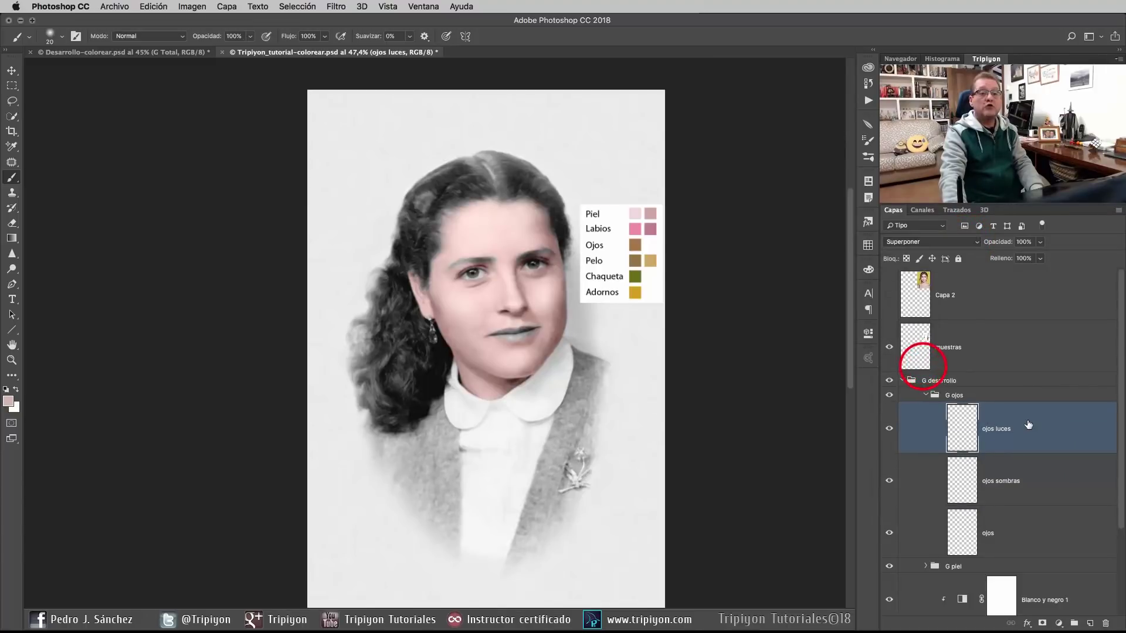
Step: Set the ojos layer's blend mode to Color and sample the brown Ojos swatch as the painting color
left_click(1009, 528)
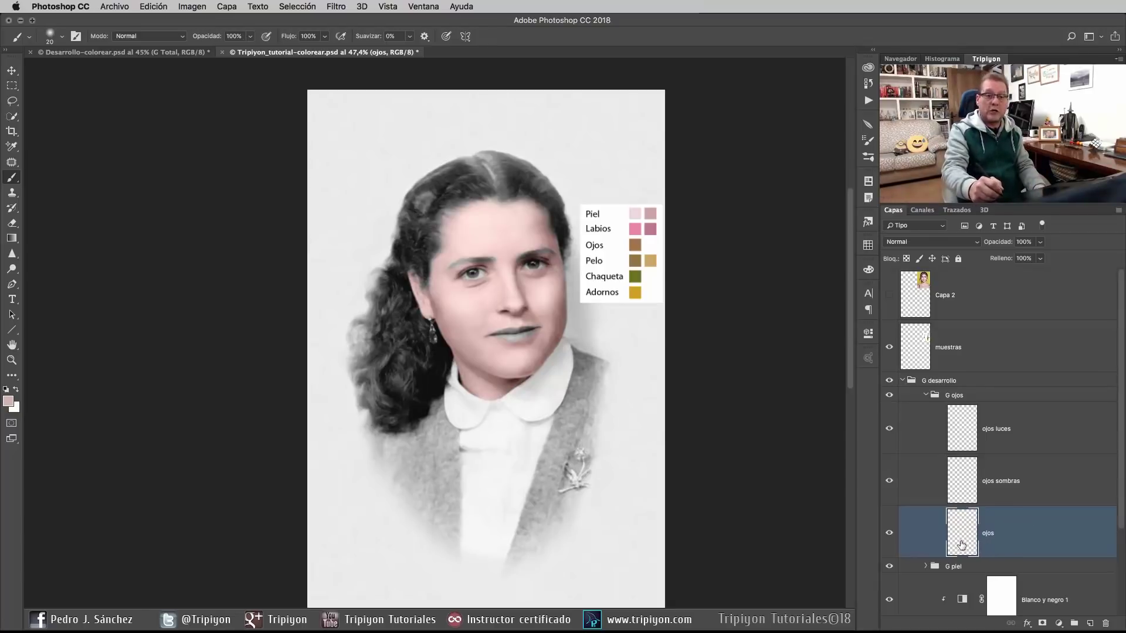
left_click(919, 242)
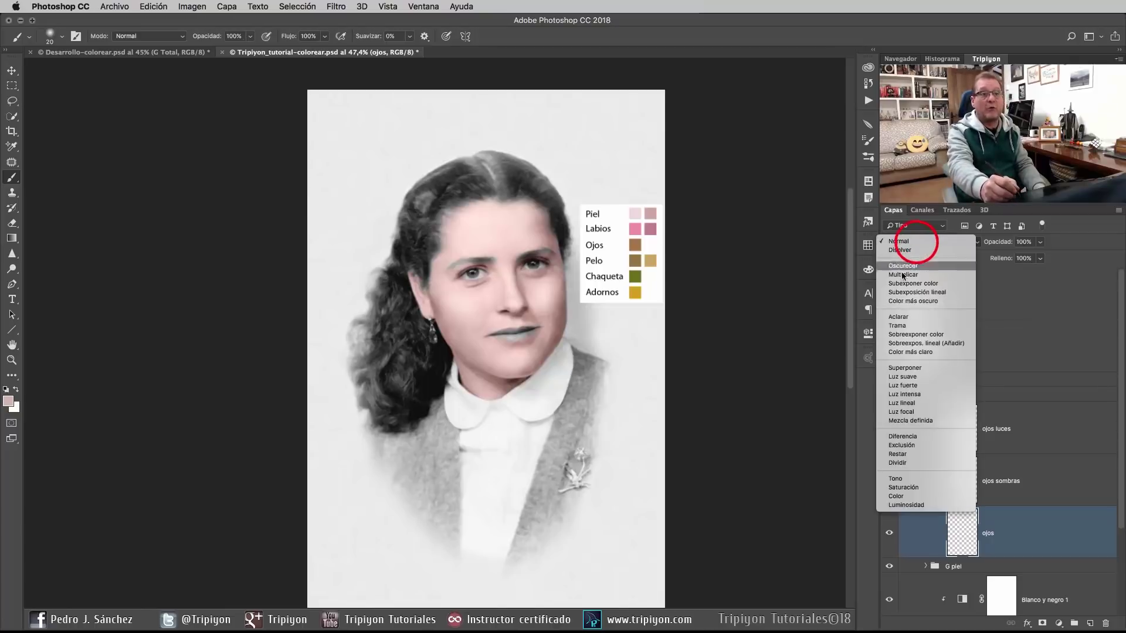
left_click(918, 497)
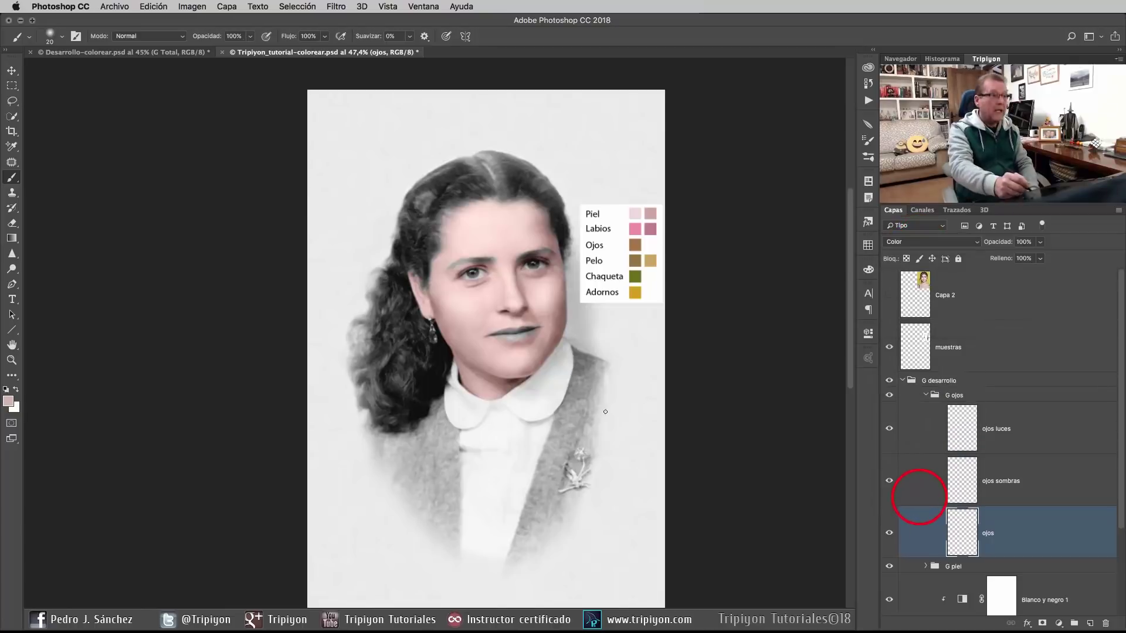
scroll(626, 252, "up", 10)
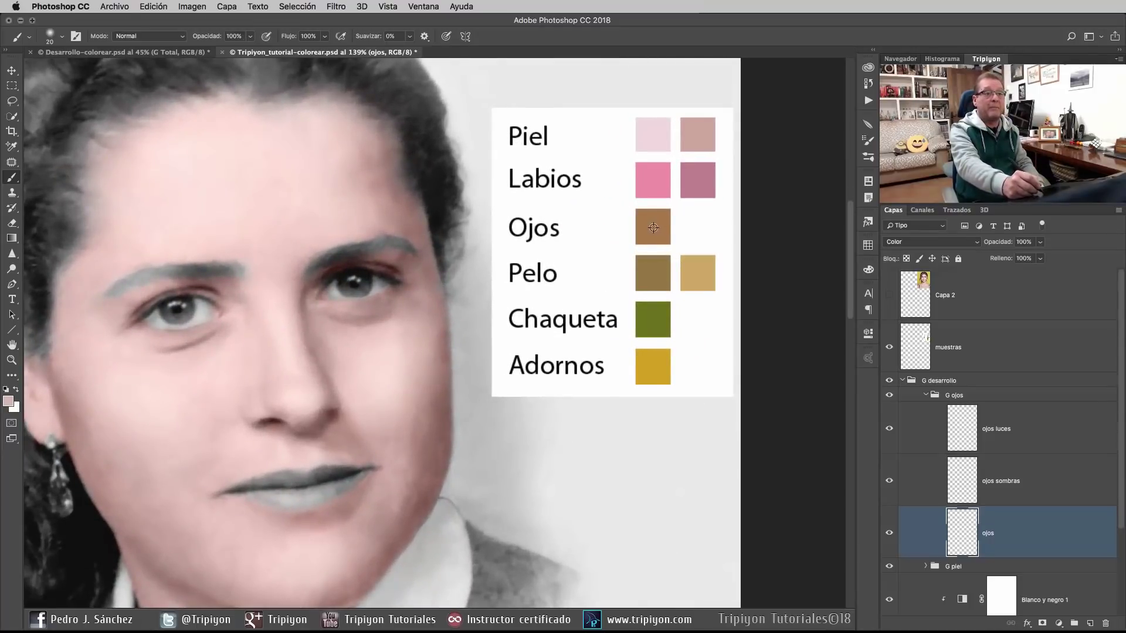
left_click(654, 227, "alt")
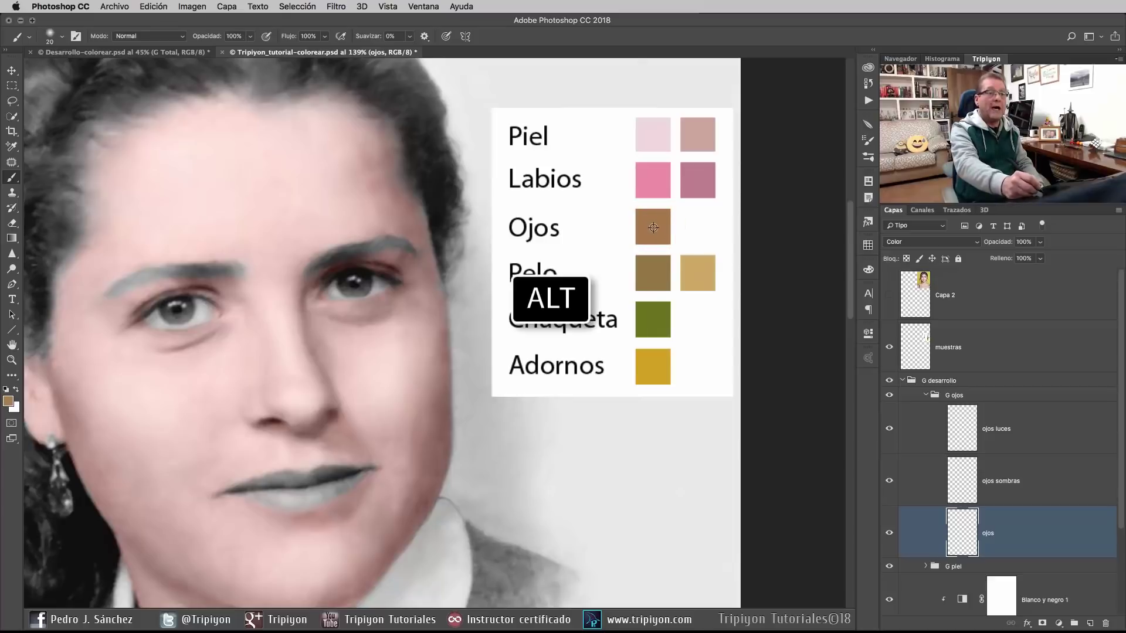
Step: Set the brush hardness to 67% for painting the irises
left_click_drag(408, 433, 766, 444)
left_click_drag(478, 290, 527, 298)
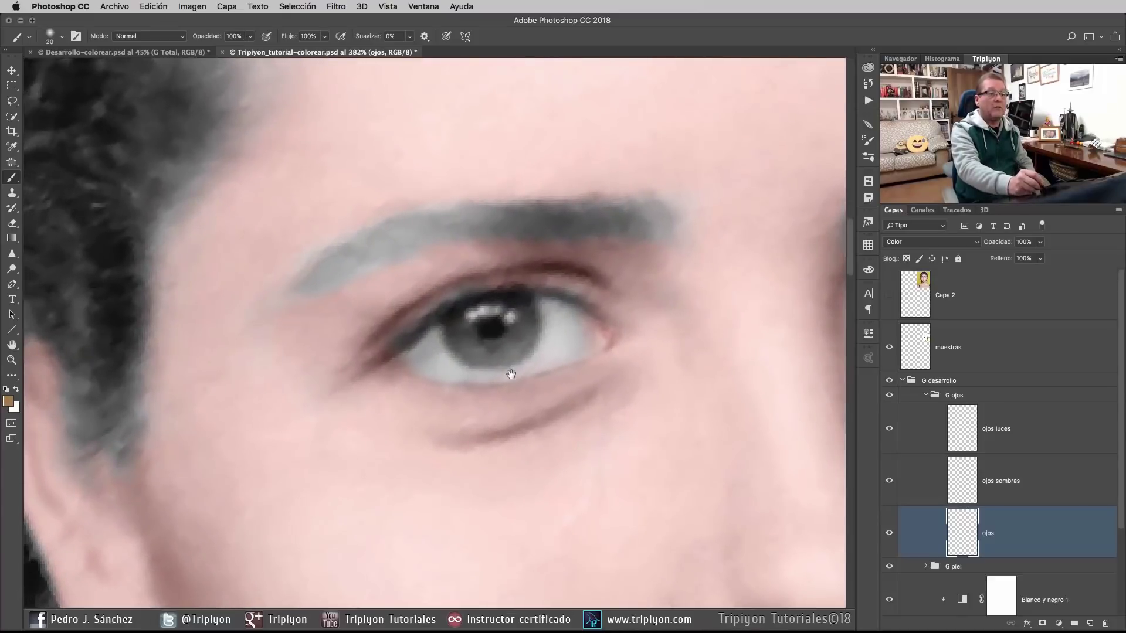
left_click_drag(497, 391, 511, 375)
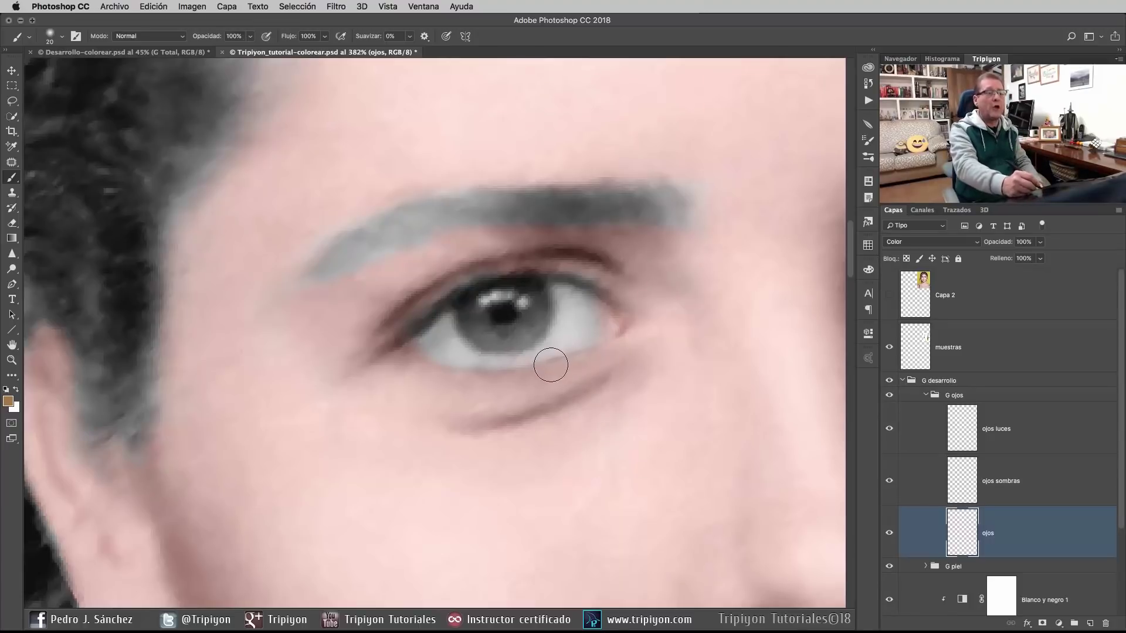
right_click(555, 382)
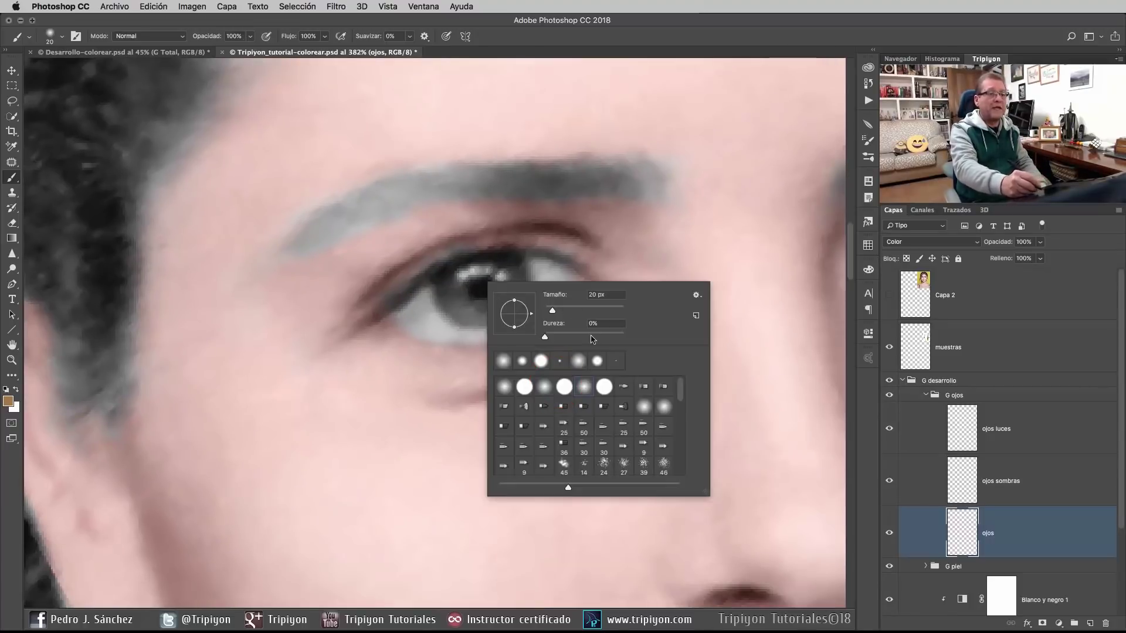
left_click_drag(578, 336, 591, 335)
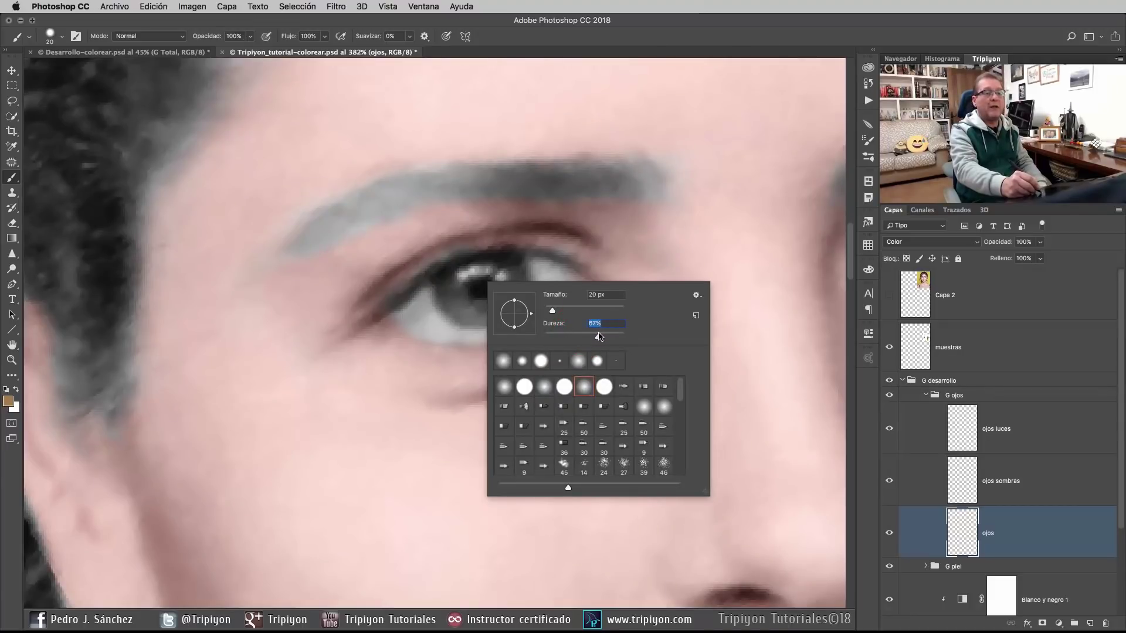
left_click(615, 38)
Step: Paint the irises of both eyes with the sampled brown on the ojos layer using a 10 px brush
mouse_move(481, 296)
left_mouse_down()
mouse_move(472, 317)
mouse_move(480, 296)
left_mouse_up()
mouse_move(462, 279)
left_mouse_down()
mouse_move(459, 305)
mouse_move(488, 316)
mouse_move(508, 301)
mouse_move(507, 312)
mouse_move(492, 264)
mouse_move(506, 290)
mouse_move(504, 275)
left_mouse_up()
left_click_drag(839, 329, 512, 359)
left_click_drag(637, 232, 618, 246)
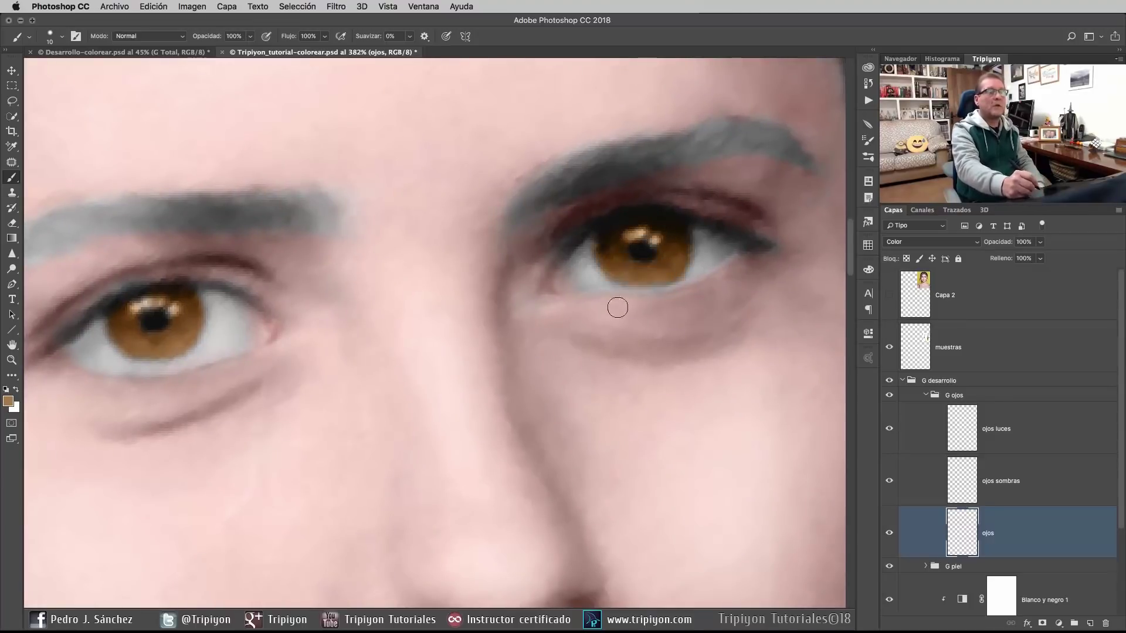
Step: Erase the brown over the light reflections in both eyes on the ojos layer
scroll(618, 307, "left", 10)
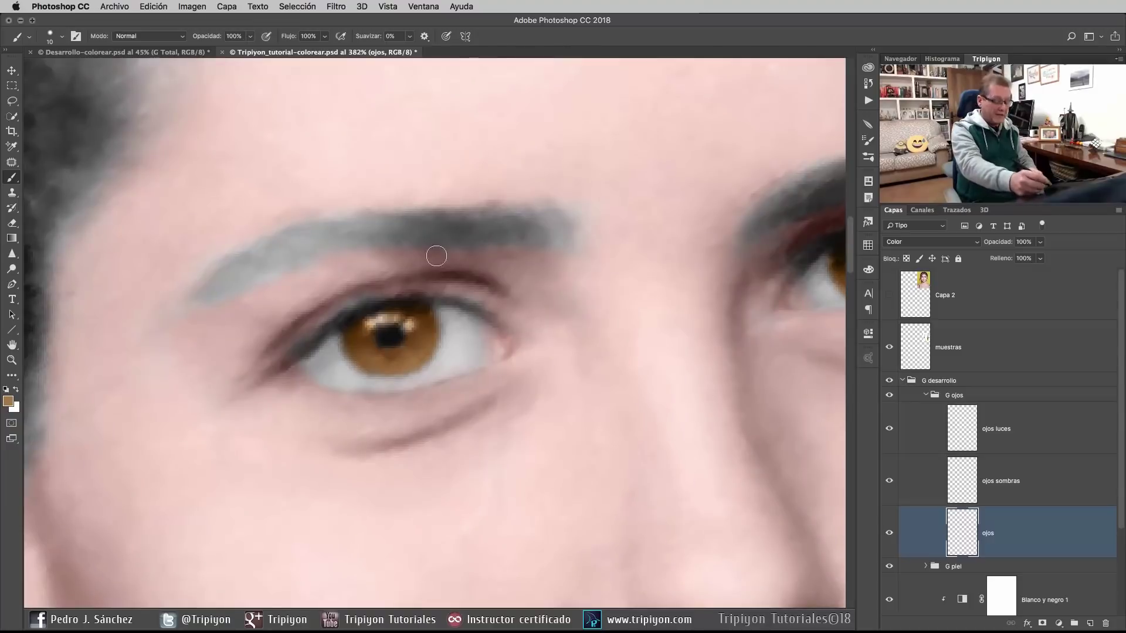
key("e")
left_click_drag(422, 311, 387, 308)
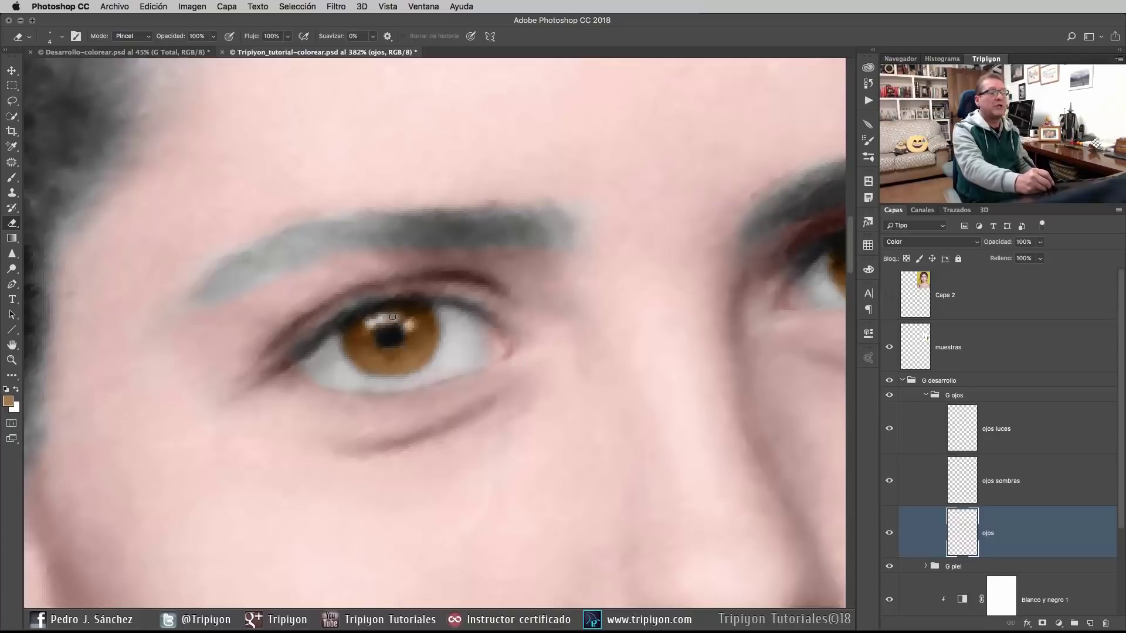
left_click_drag(776, 359, 672, 399)
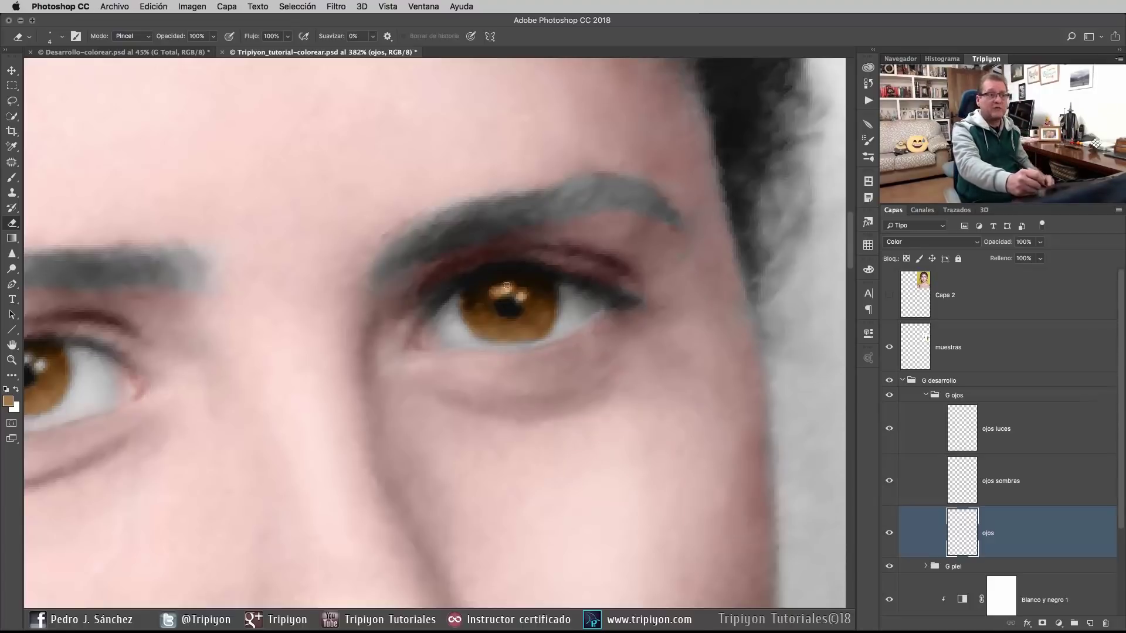
right_click(516, 371)
left_click(539, 399)
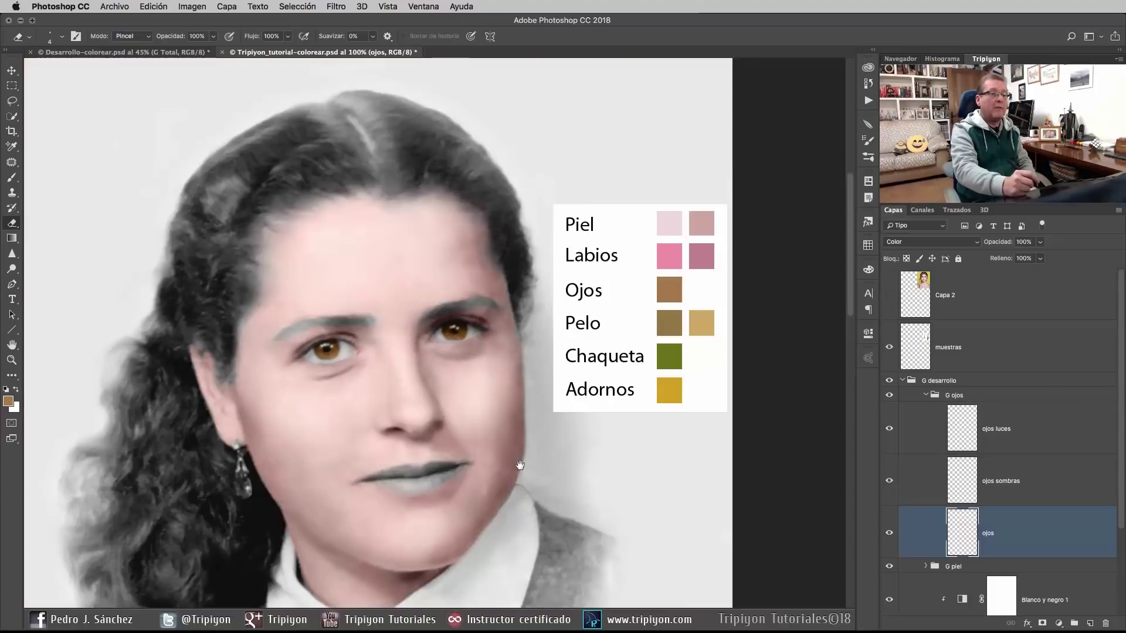
Step: Select the ojos sombras layer and set the brush hardness to 71%
left_click_drag(413, 469, 474, 424)
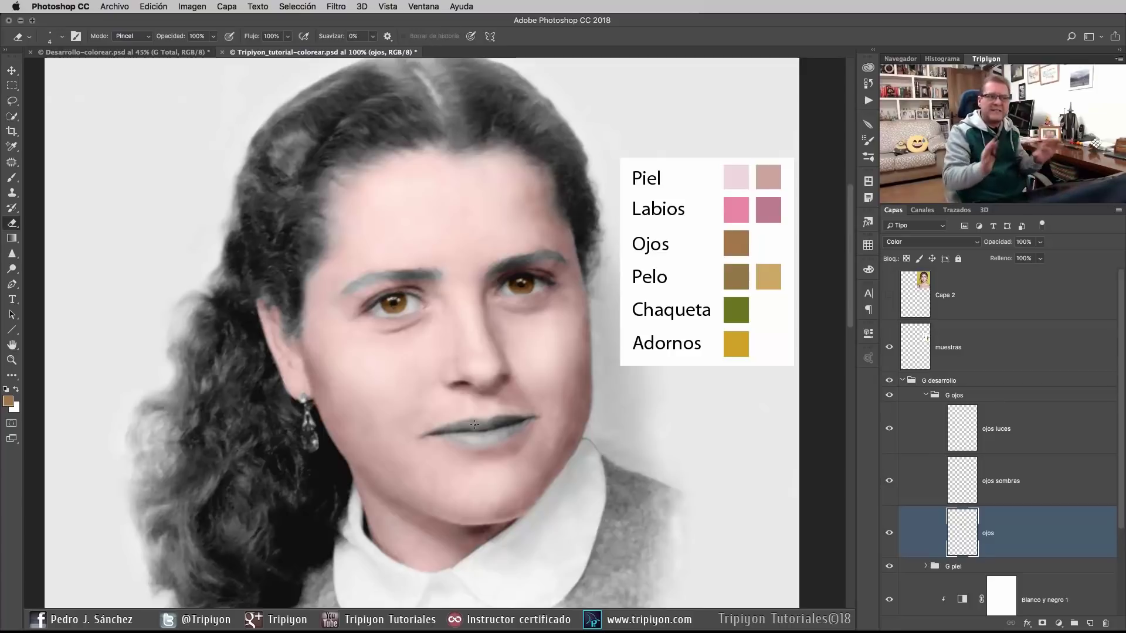
left_click_drag(395, 310, 448, 320)
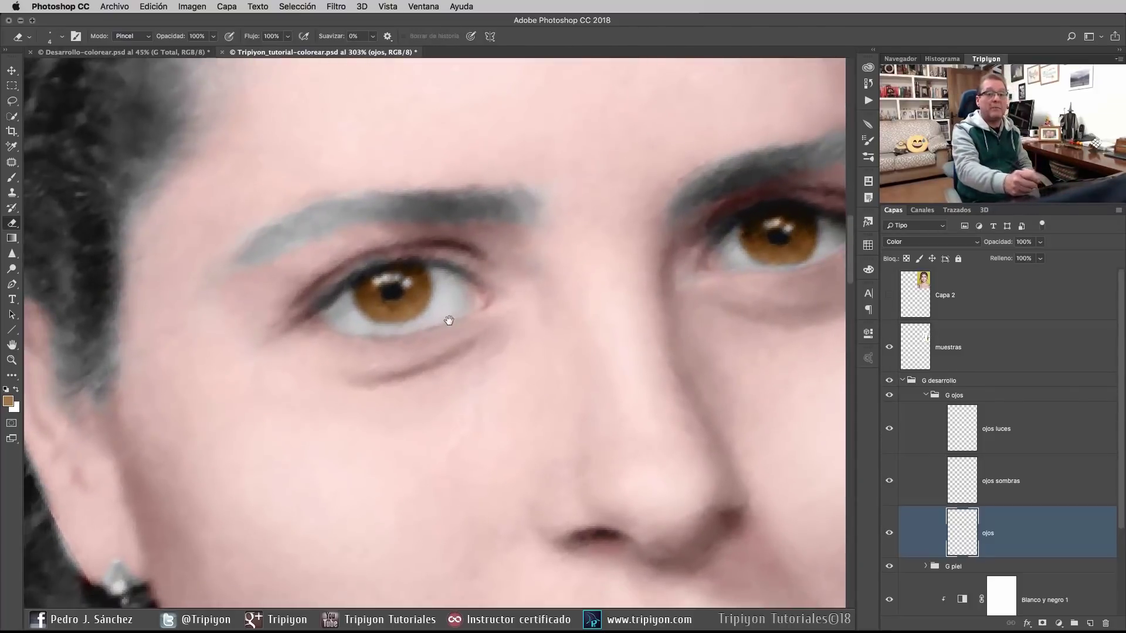
left_click(1005, 492)
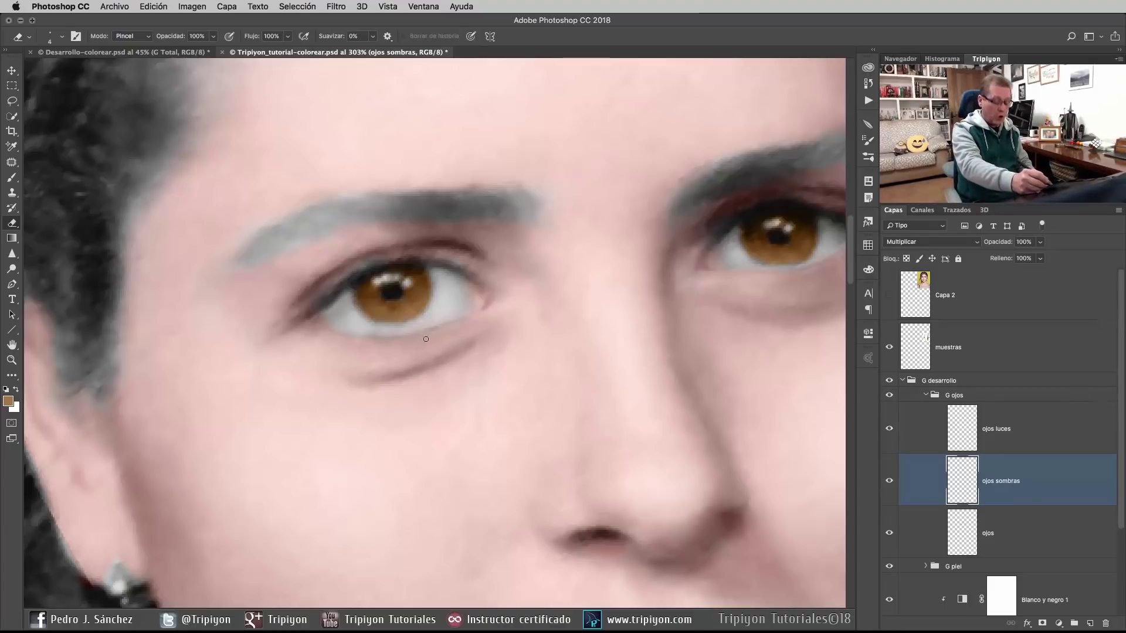
left_click_drag(385, 328, 407, 332)
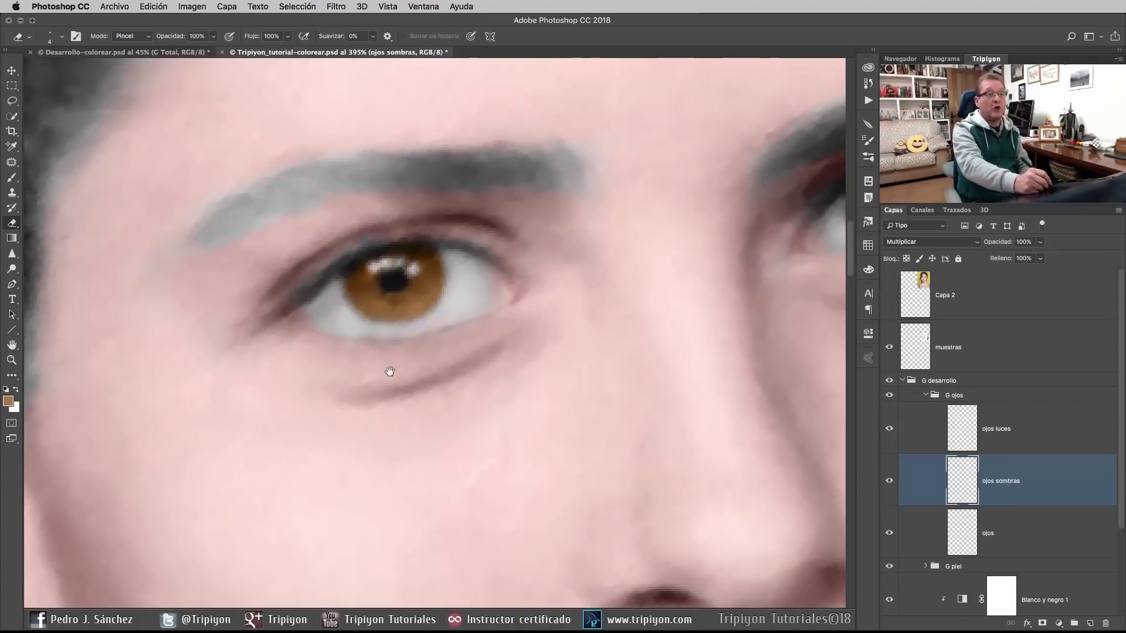
left_click_drag(389, 371, 417, 381)
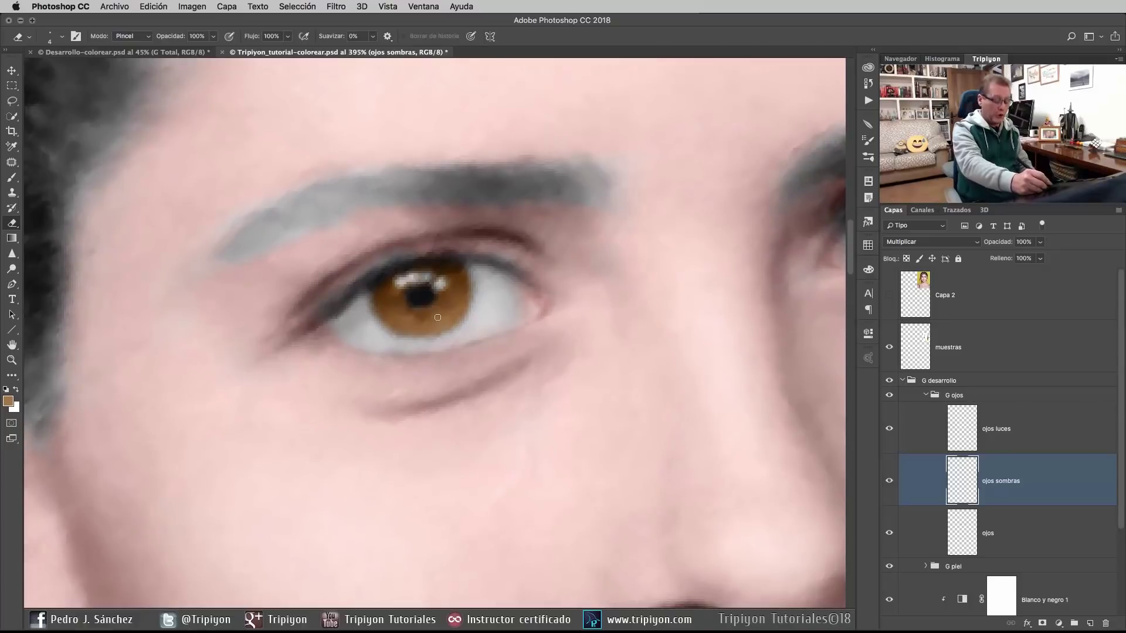
left_click_drag(416, 329, 420, 337)
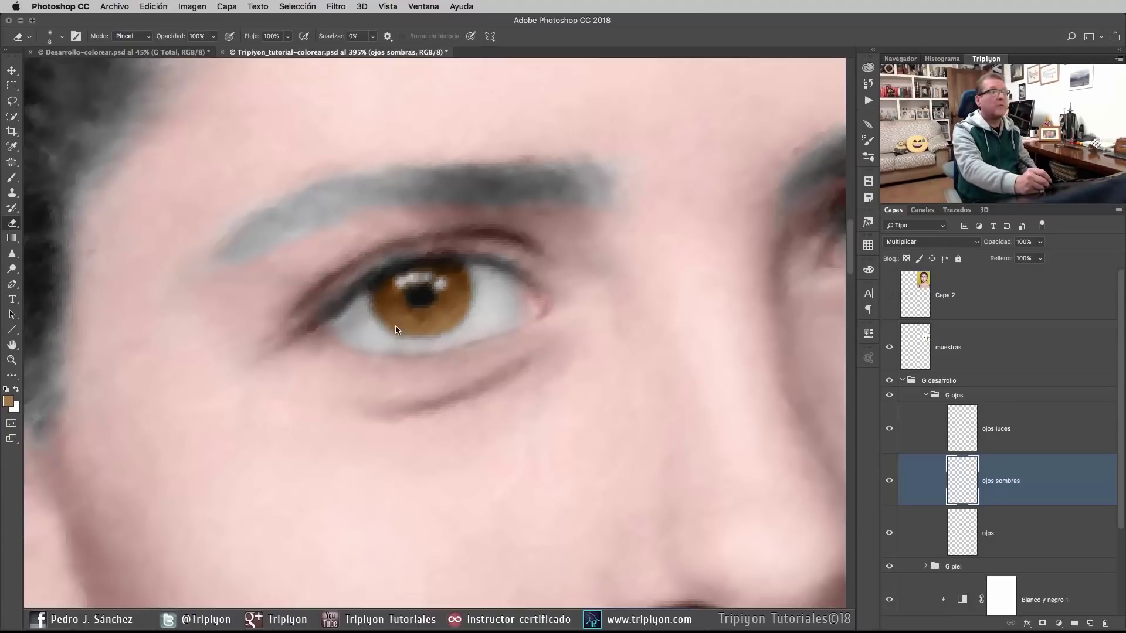
key("b")
right_click(385, 295)
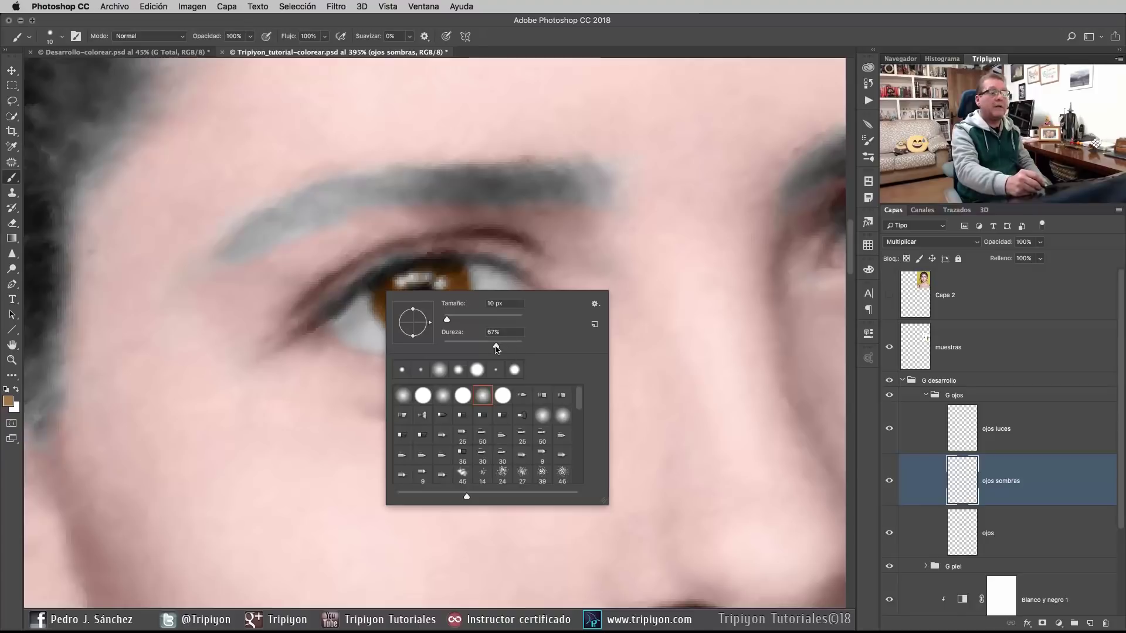
left_click_drag(497, 348, 500, 348)
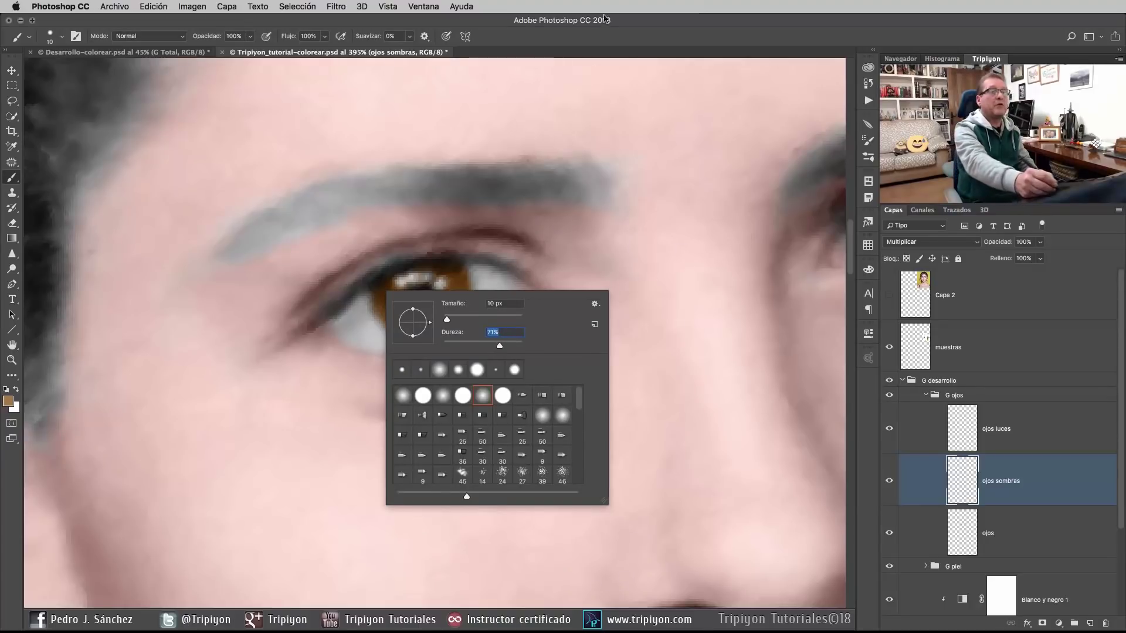
left_click(591, 52)
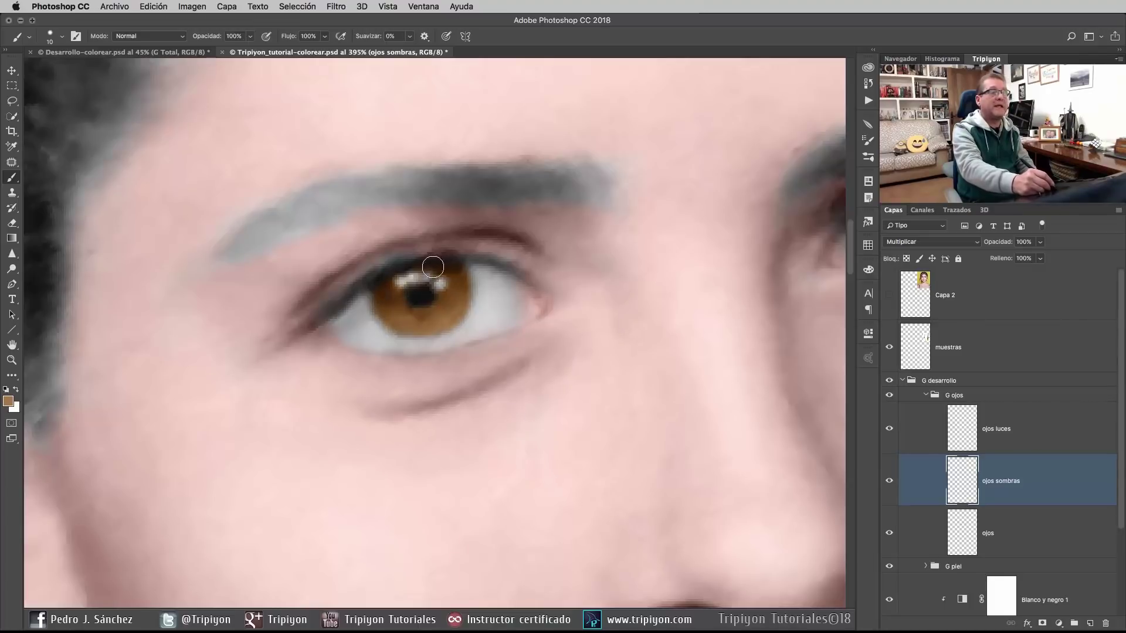
Step: Reduce the brush to 4 px and paint brown shadow details into both irises on the ojos sombras layer
key("bracketleft")
key("bracketleft")
key("bracketleft")
key("bracketleft")
key("bracketleft")
key("bracketleft")
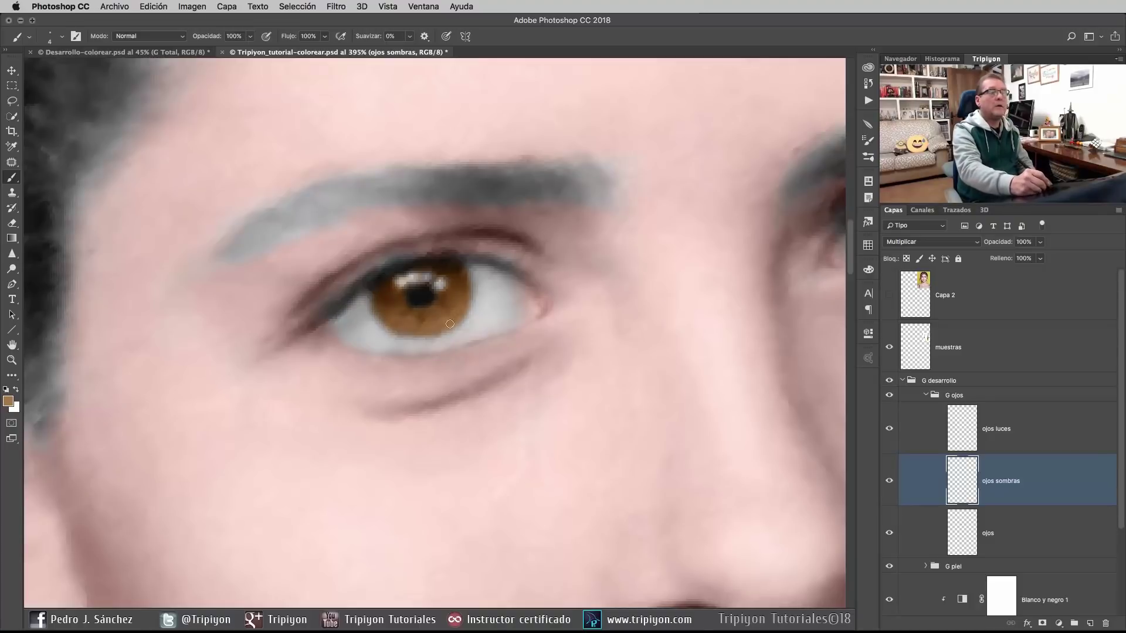
left_click_drag(450, 371, 81, 434)
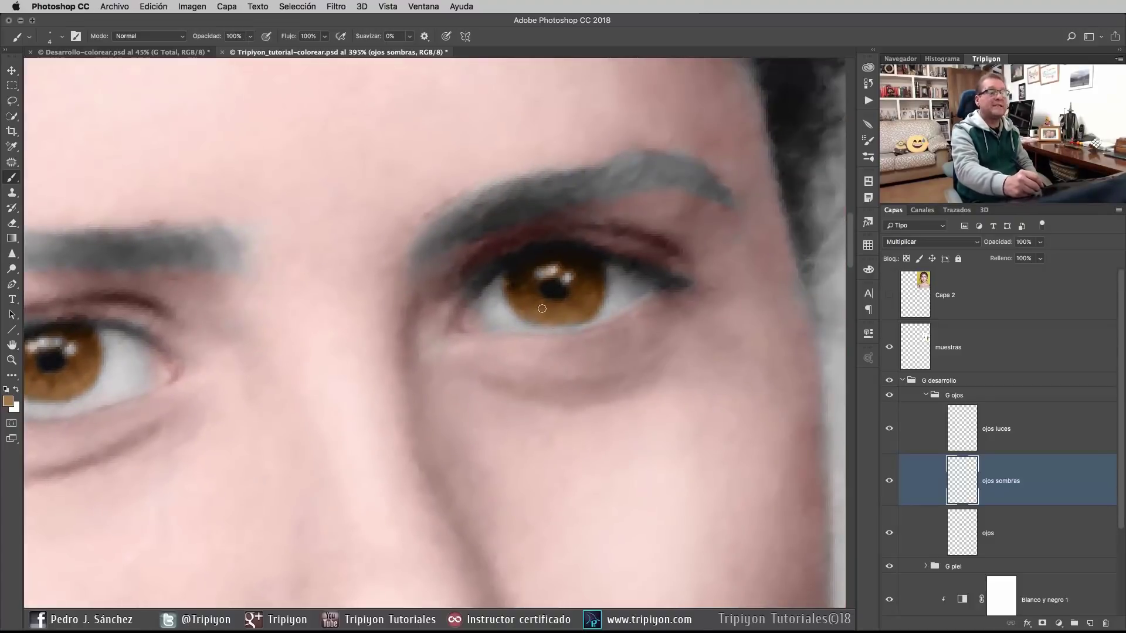
mouse_move(533, 321)
left_mouse_down()
mouse_move(579, 319)
mouse_move(601, 286)
left_mouse_up()
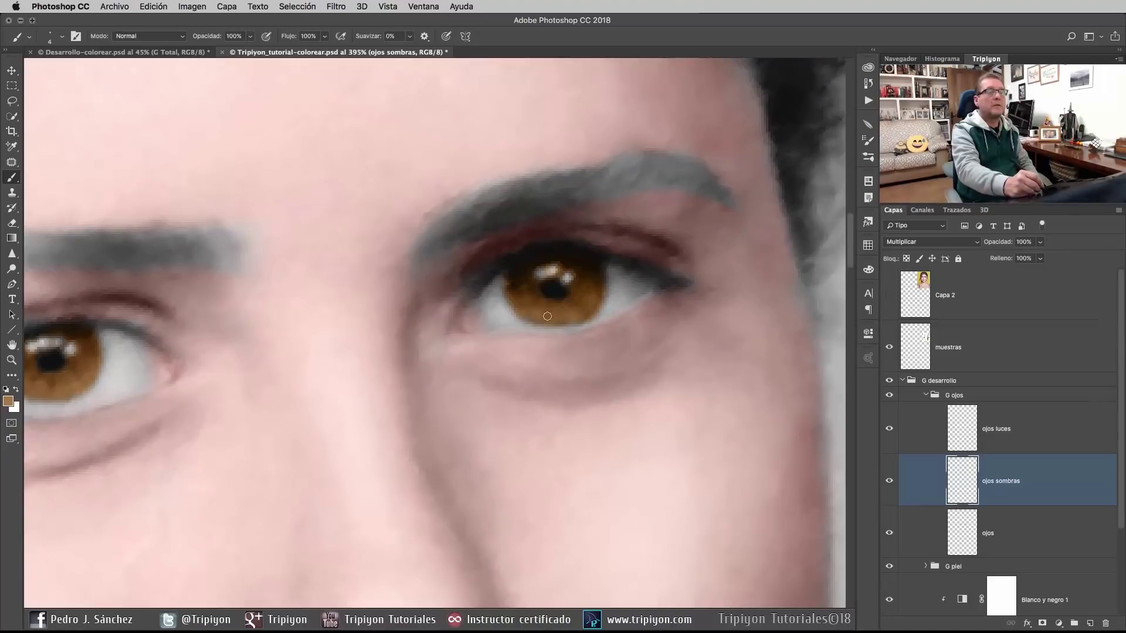
Step: Select the ojos luces layer and paint brown light touches on the irises of both eyes
left_click_drag(483, 434, 642, 437)
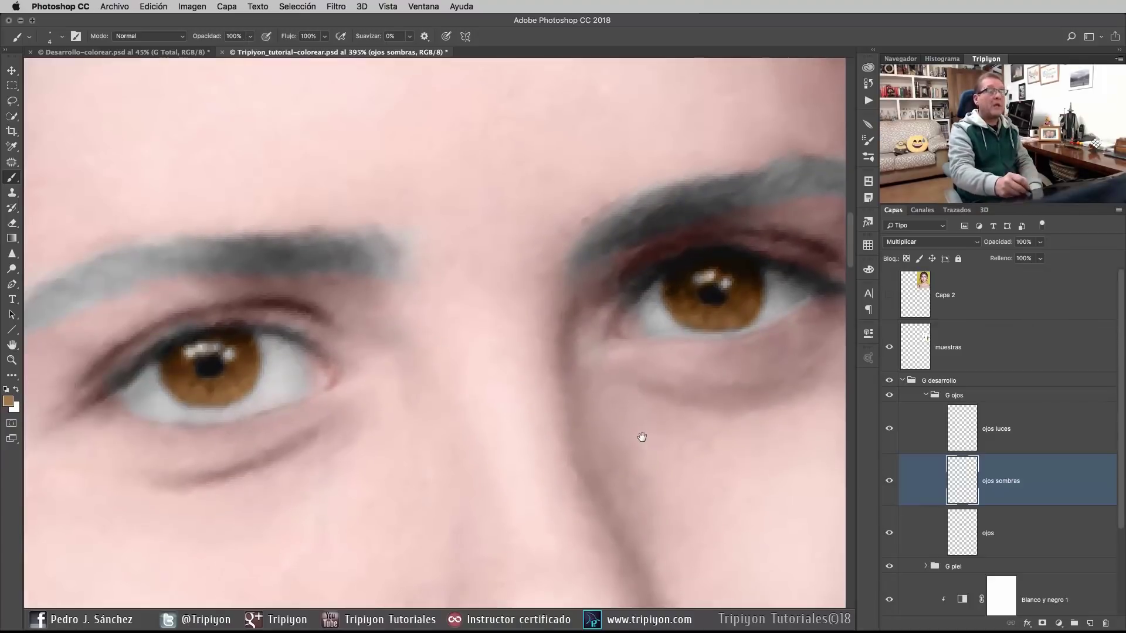
left_click(1012, 437)
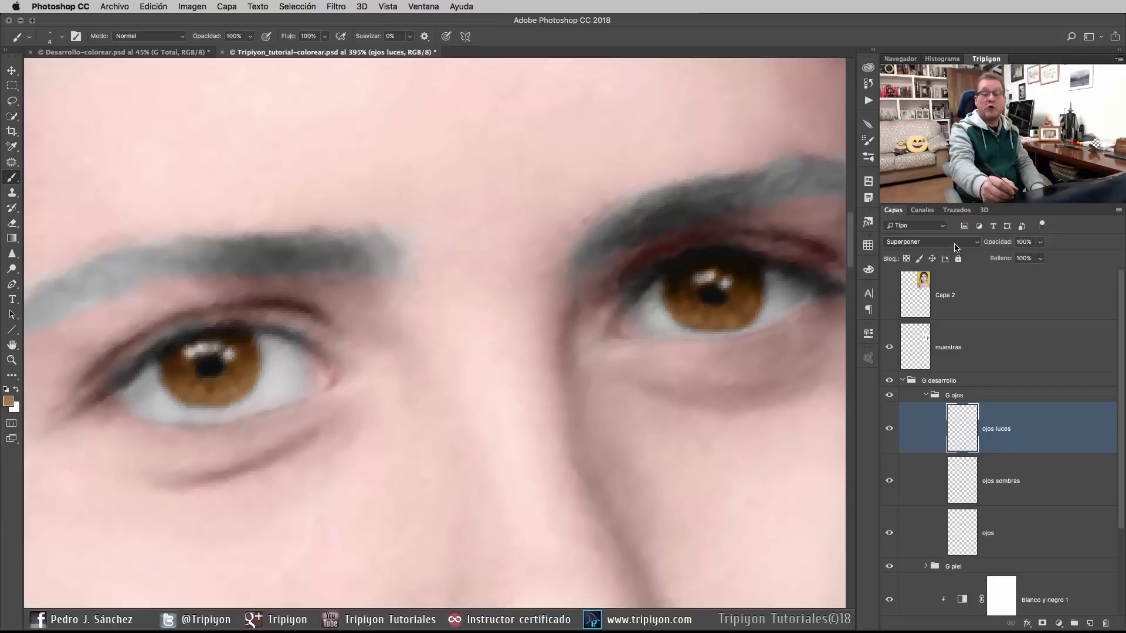
left_click_drag(314, 405, 486, 397)
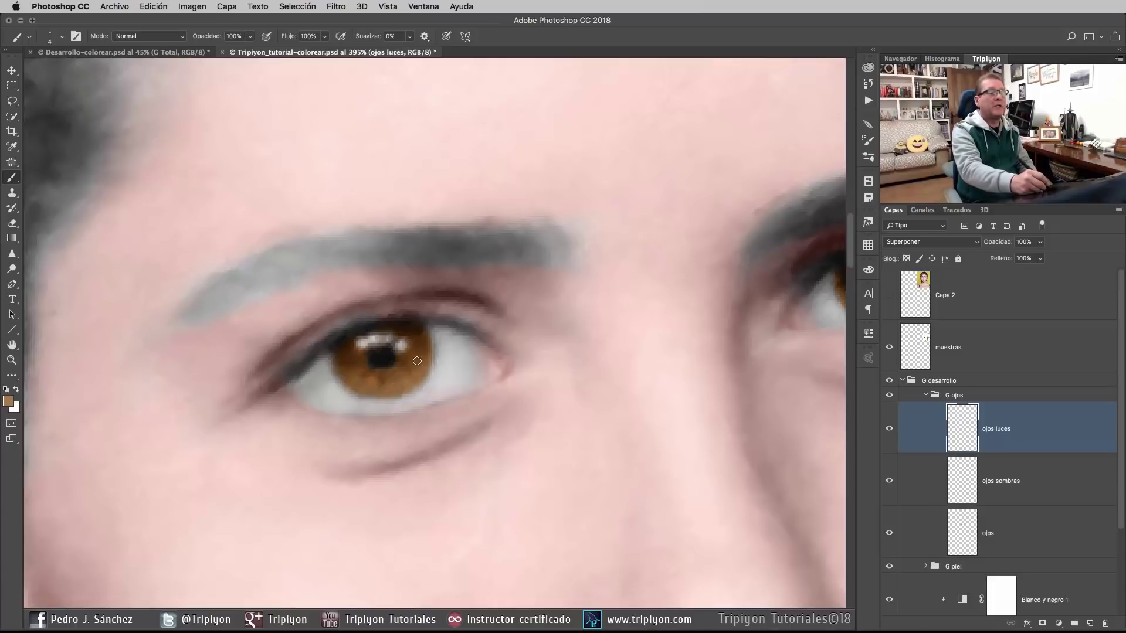
left_click_drag(675, 369, 407, 372)
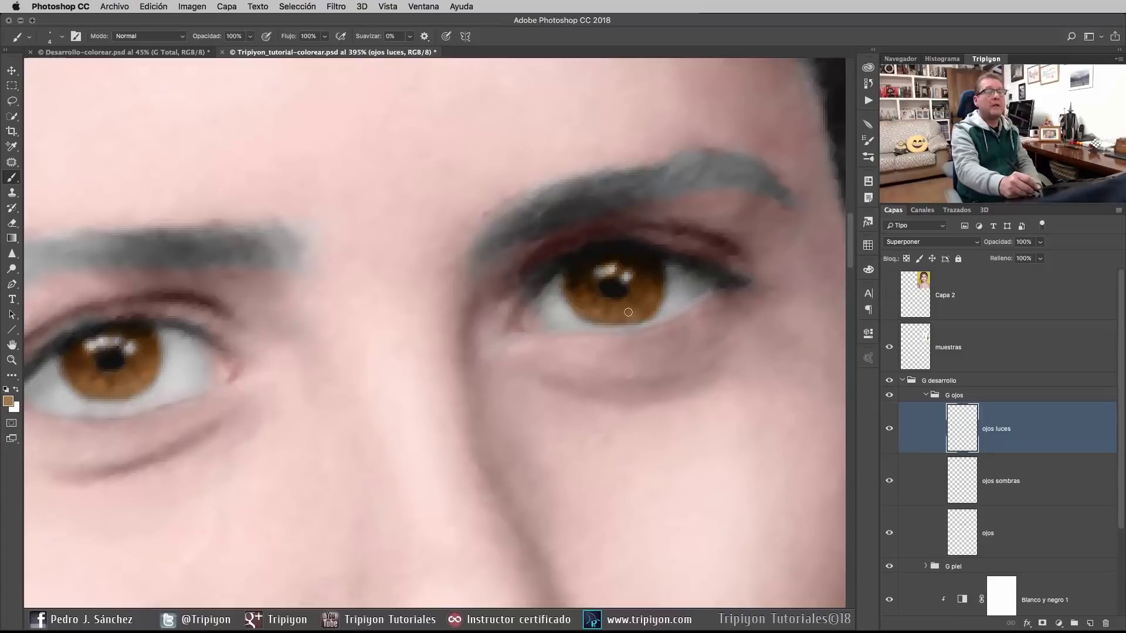
Step: Switch the foreground color to white and paint fine highlights in both irises with a 2 px brush
mouse_move(506, 447)
left_mouse_down()
mouse_move(579, 454)
mouse_move(618, 477)
left_mouse_up()
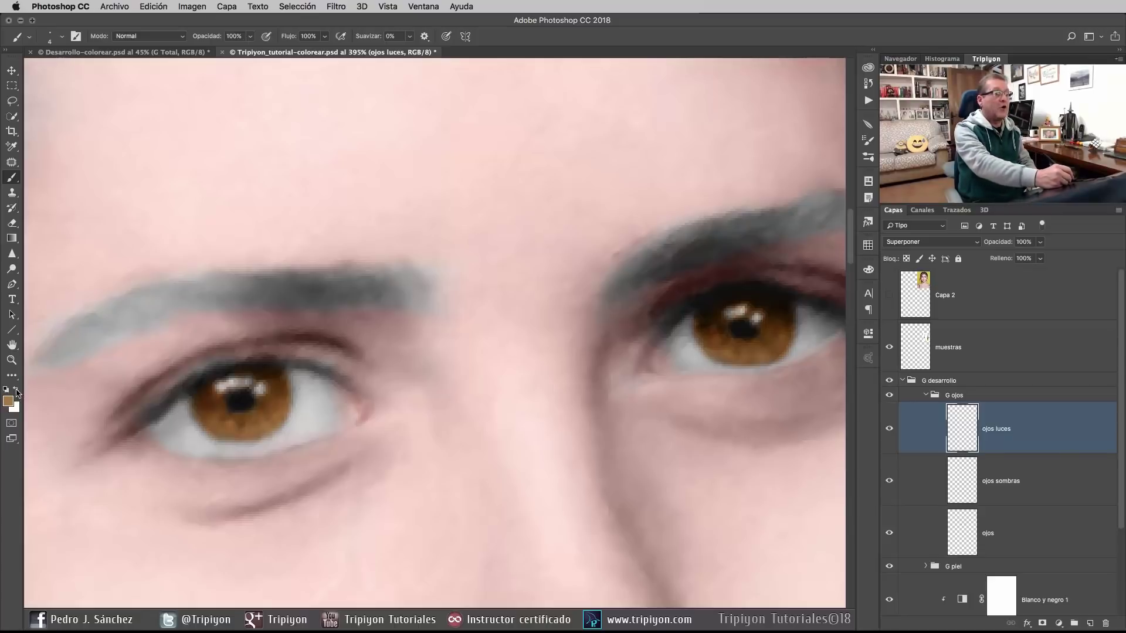
left_click(17, 390)
mouse_move(254, 433)
left_mouse_down()
mouse_move(355, 426)
mouse_move(329, 416)
left_mouse_up()
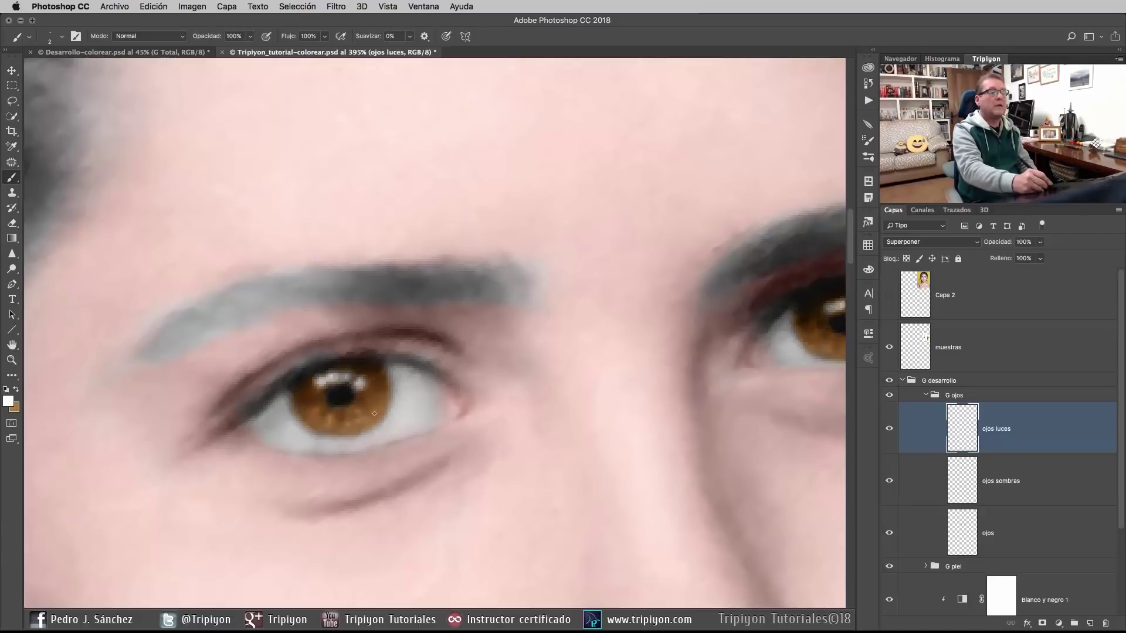
left_click_drag(562, 431, 349, 422)
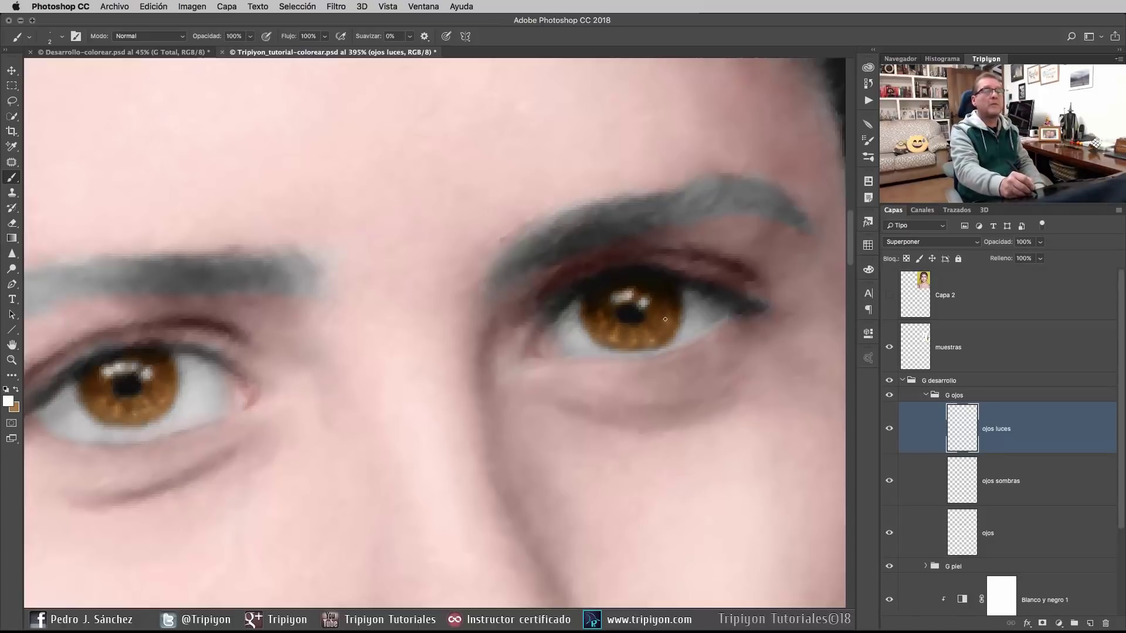
Step: Compare the eyes at 100% zoom with the ojos luces and ojos sombras layers hidden and shown
right_click(391, 322)
left_click(405, 335)
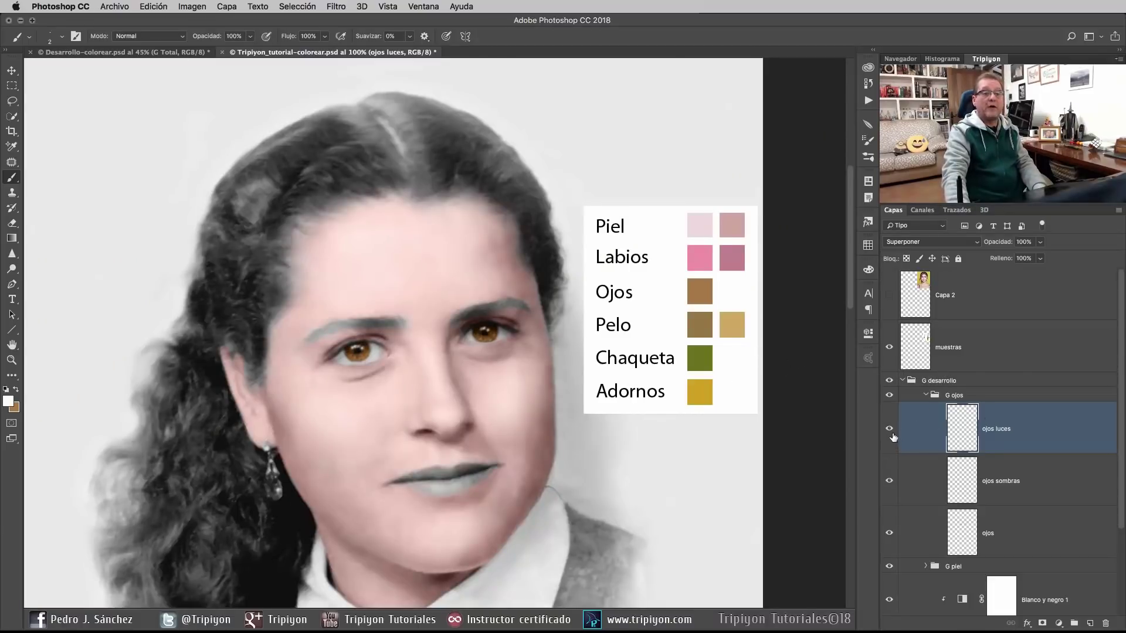
left_click(890, 429)
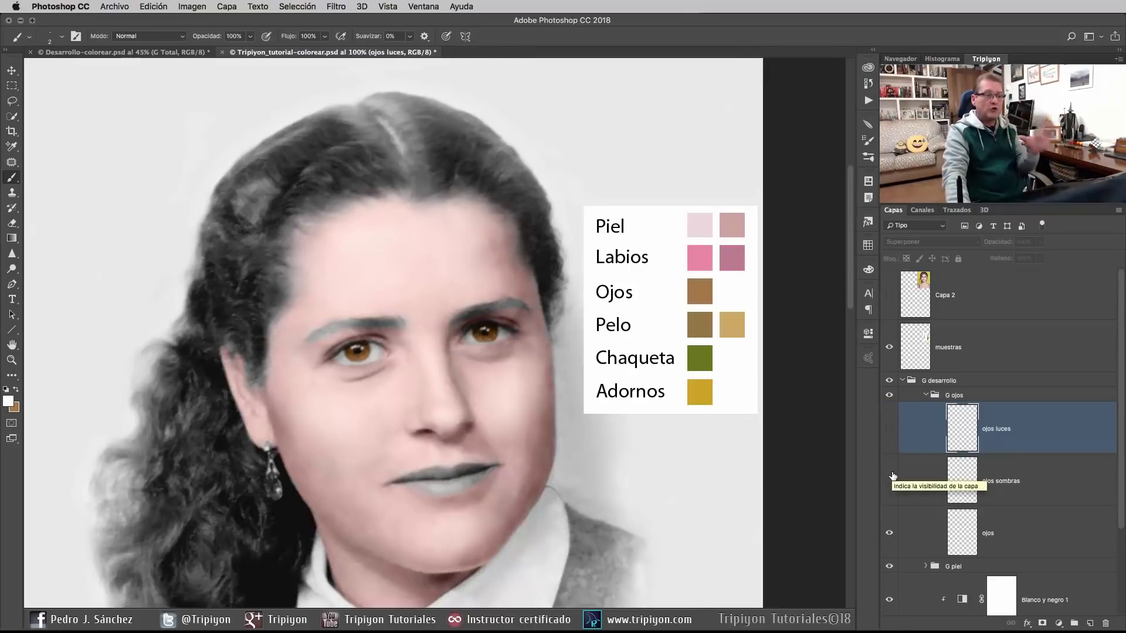
left_click(890, 429)
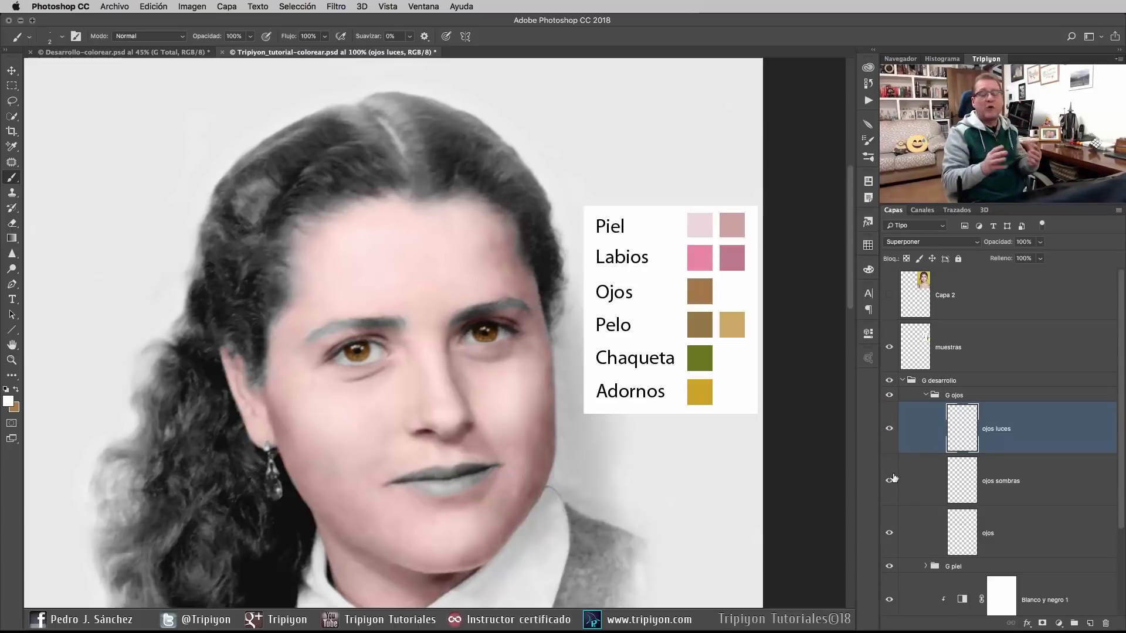
Step: Collapse the G desarrollo group, hide the muestras swatch layer and view the whole portrait
left_click(903, 381)
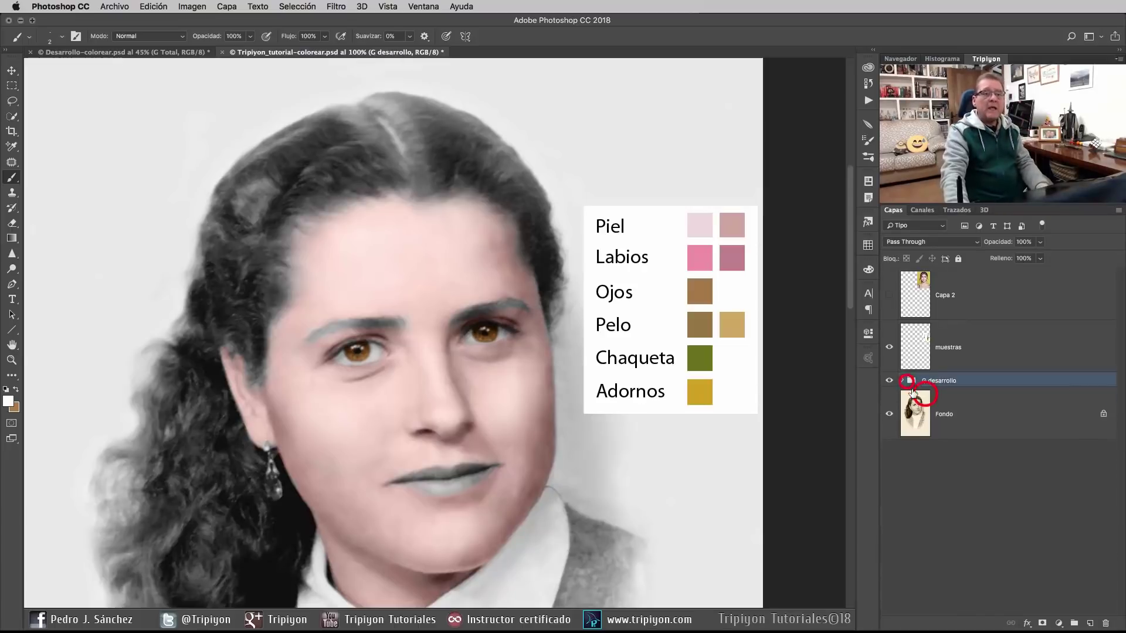
key("super+0")
left_click(889, 347)
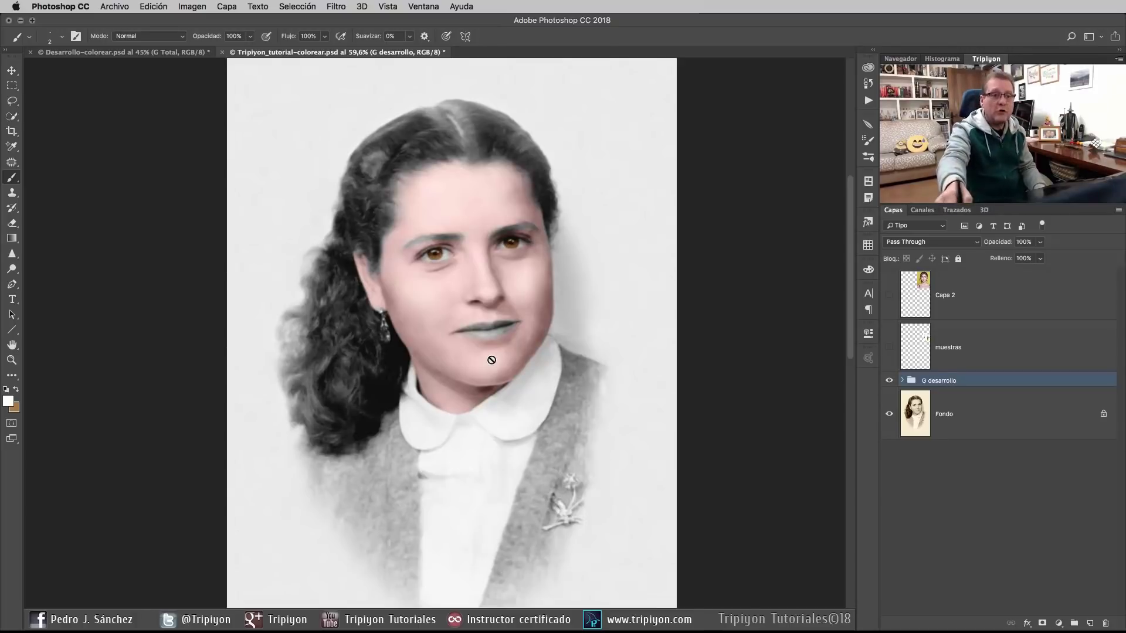
left_click_drag(533, 402, 515, 411)
left_click_drag(515, 468, 512, 467)
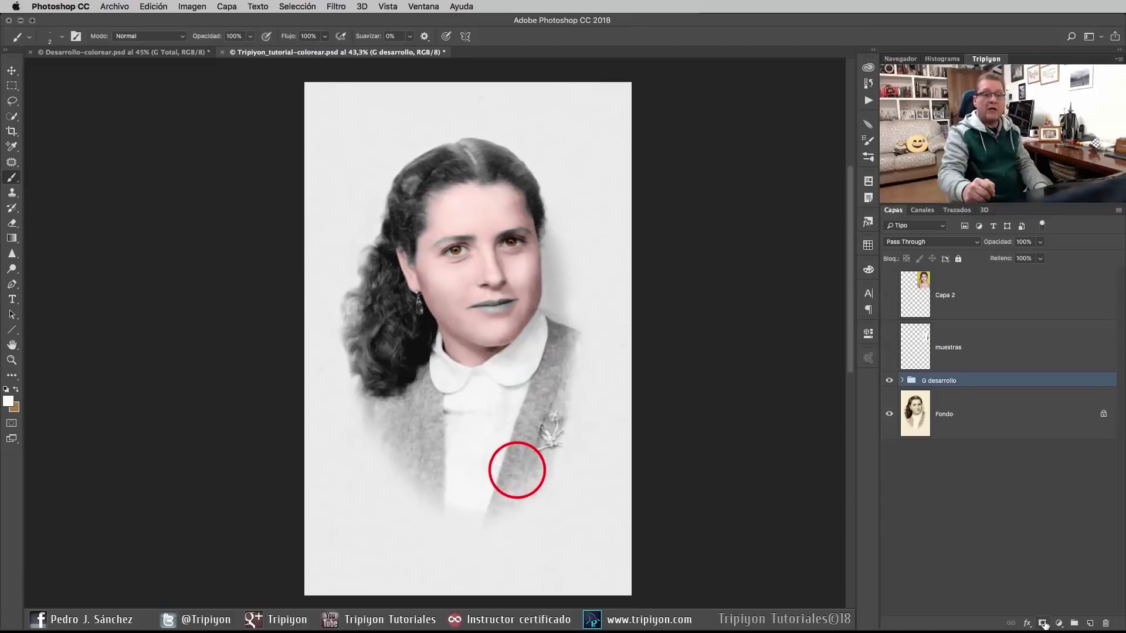
Step: Add a layer mask to the G desarrollo group and prepare a 208 px brush with black as the foreground color
left_click(1042, 621)
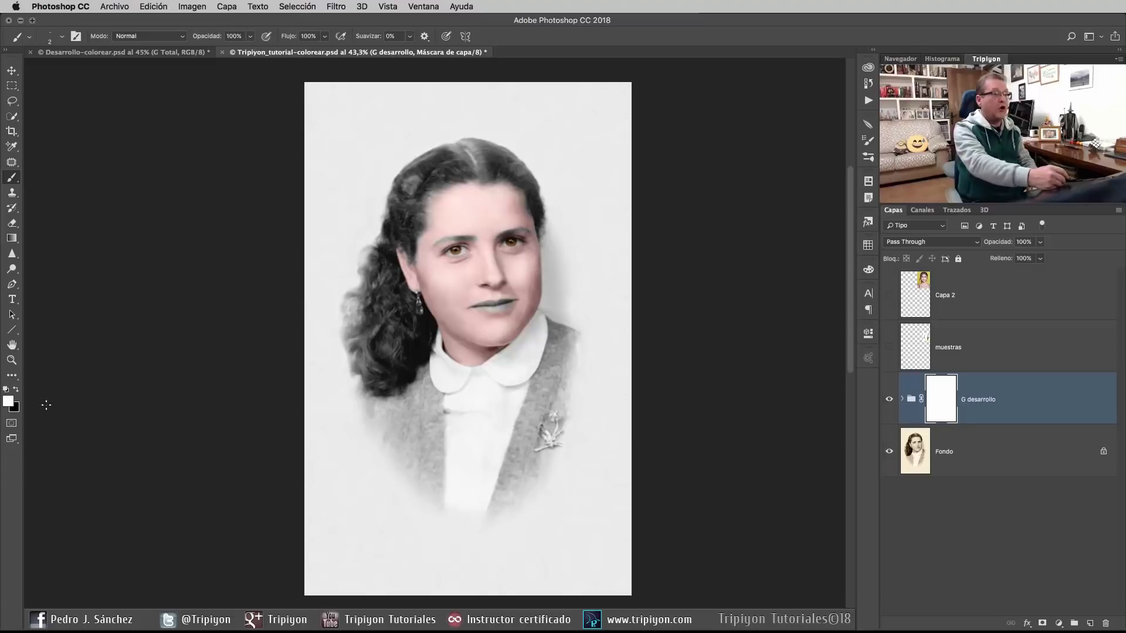
left_click(16, 391)
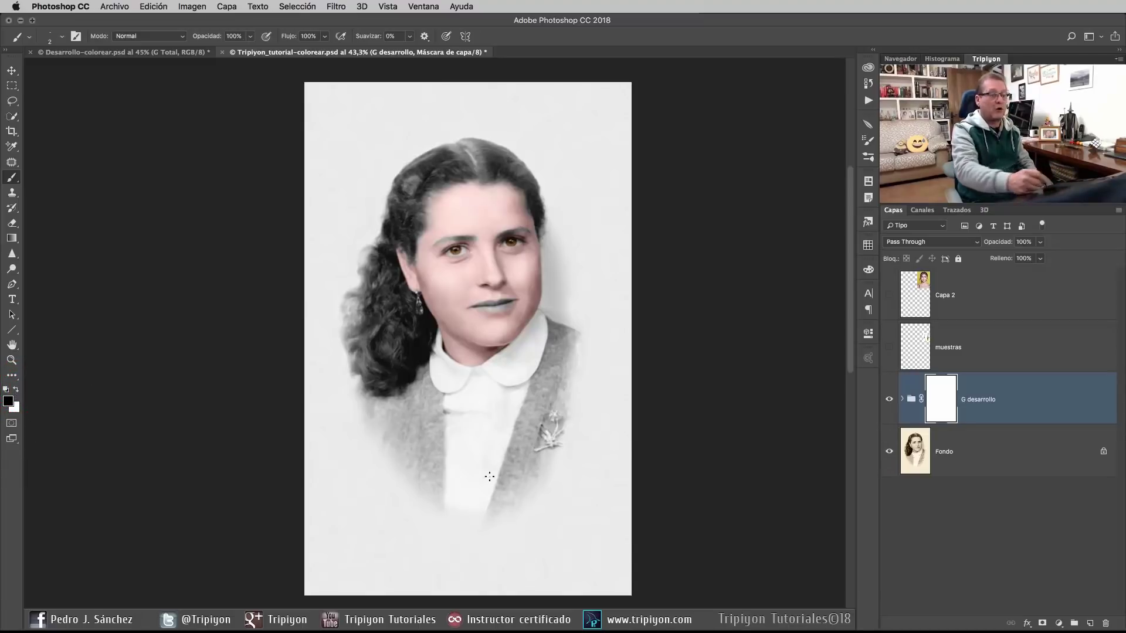
left_click_drag(407, 466, 527, 470)
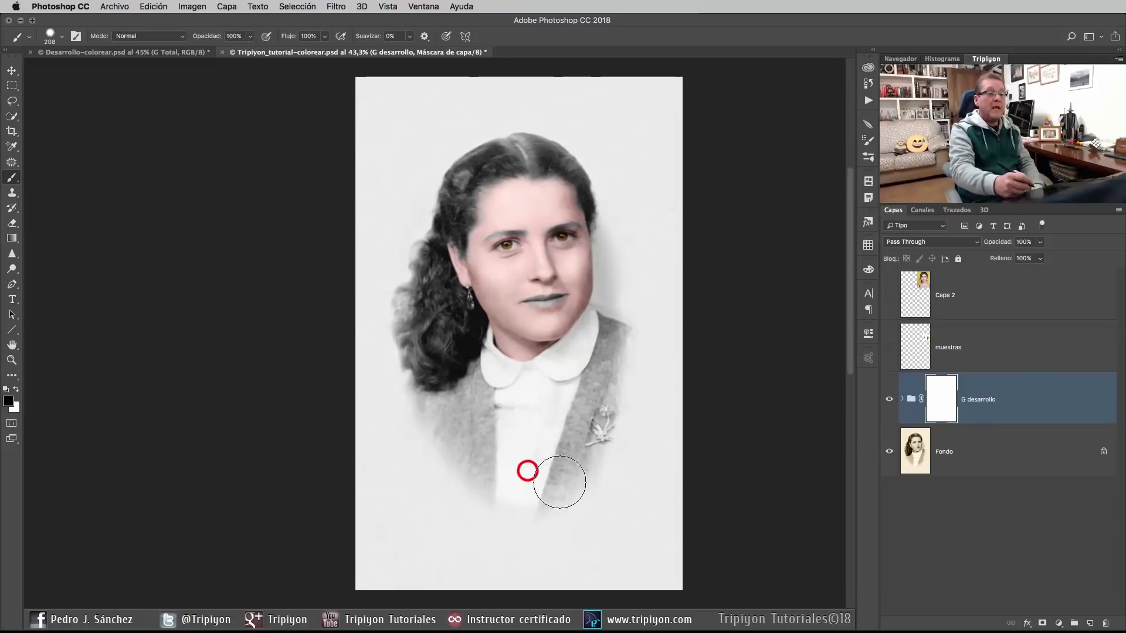
Step: Paint black on the G desarrollo mask over the background above and beside the head to bring back the original sepia backdrop
left_click_drag(425, 201, 439, 256)
mouse_move(485, 137)
left_mouse_down()
mouse_move(410, 178)
mouse_move(466, 140)
mouse_move(394, 153)
mouse_move(390, 138)
mouse_move(380, 241)
mouse_move(470, 160)
mouse_move(524, 148)
mouse_move(477, 158)
left_mouse_up()
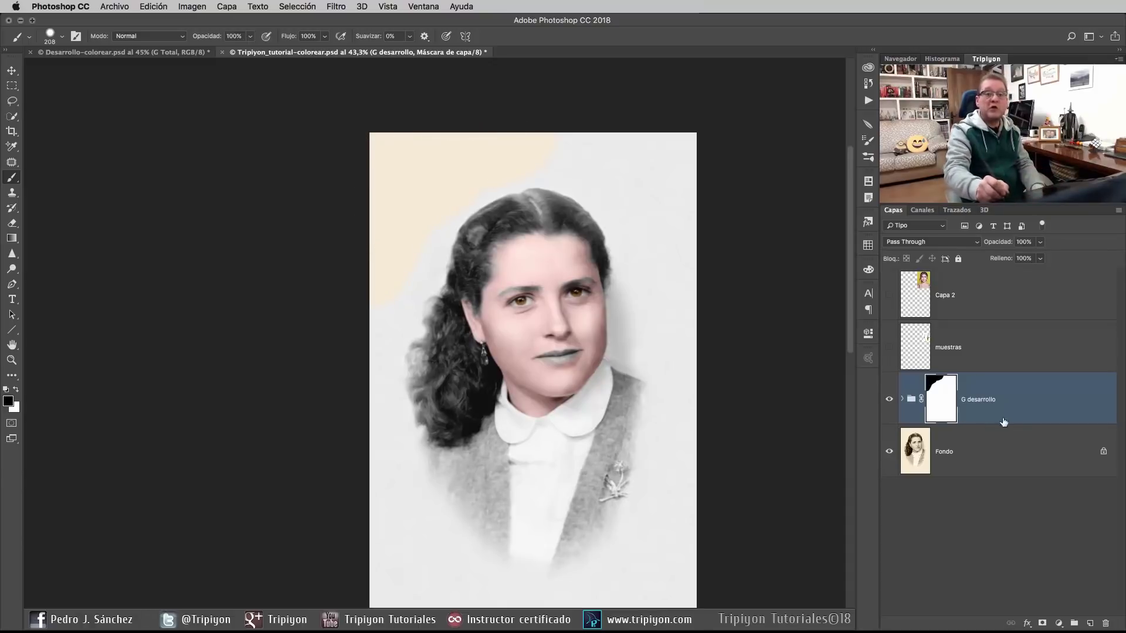
left_click_drag(620, 415, 631, 394)
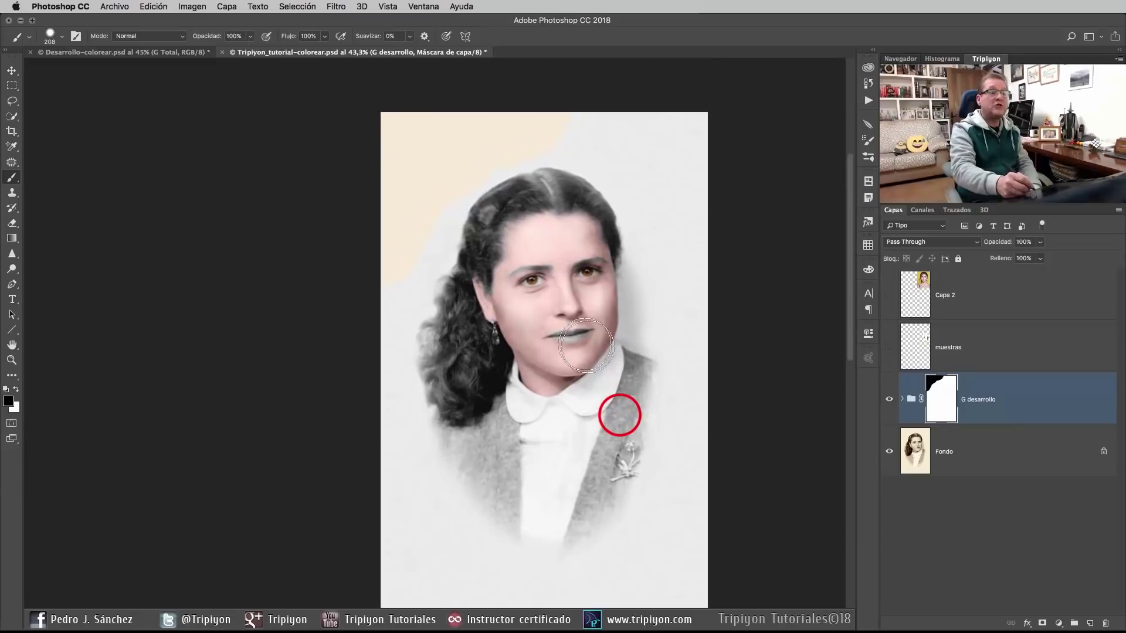
mouse_move(442, 210)
left_mouse_down()
mouse_move(432, 221)
mouse_move(454, 181)
mouse_move(497, 151)
mouse_move(551, 135)
mouse_move(467, 136)
mouse_move(428, 187)
mouse_move(399, 293)
left_mouse_up()
mouse_move(618, 140)
left_mouse_down()
mouse_move(583, 143)
mouse_move(689, 184)
mouse_move(641, 214)
left_mouse_up()
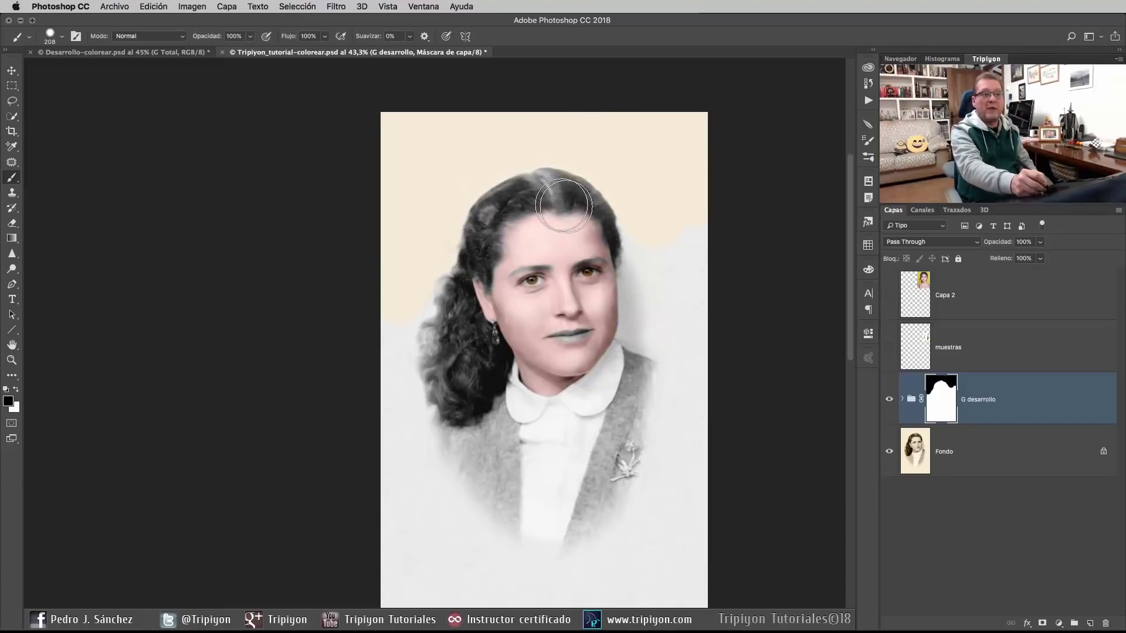
mouse_move(666, 122)
left_mouse_down()
mouse_move(696, 110)
mouse_move(678, 121)
left_mouse_up()
mouse_move(652, 185)
left_mouse_down()
mouse_move(659, 231)
mouse_move(644, 224)
mouse_move(694, 299)
mouse_move(679, 276)
mouse_move(643, 280)
mouse_move(646, 233)
mouse_move(649, 245)
left_mouse_up()
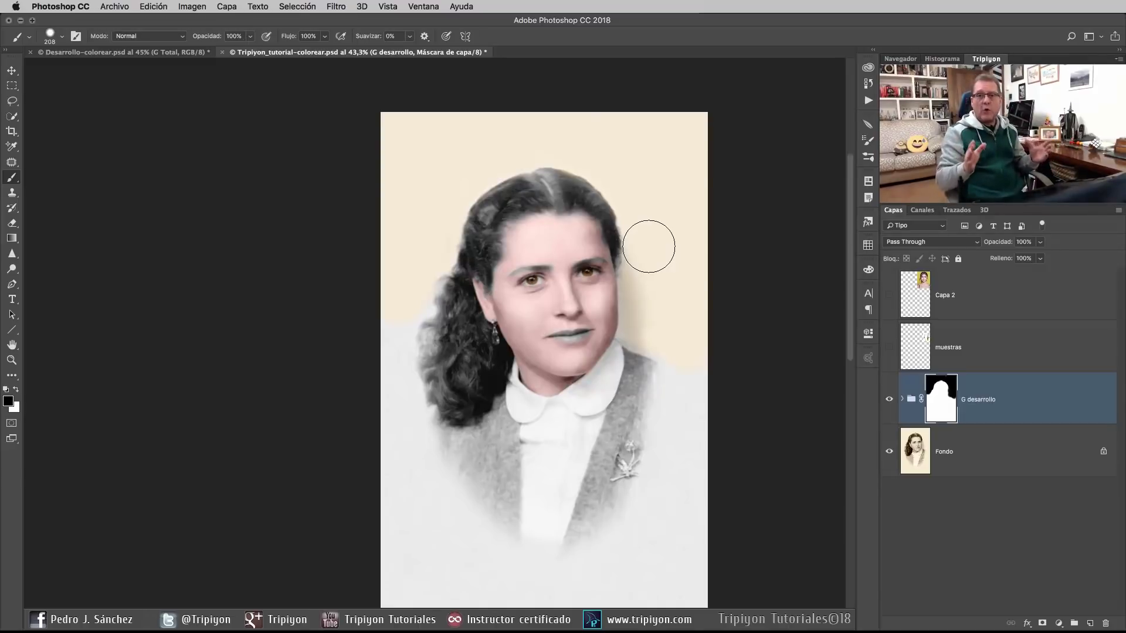
Step: Switch to Desarrollo-colorear.psd and compare the portrait with the G Total group mask disabled and enabled
left_click(174, 52)
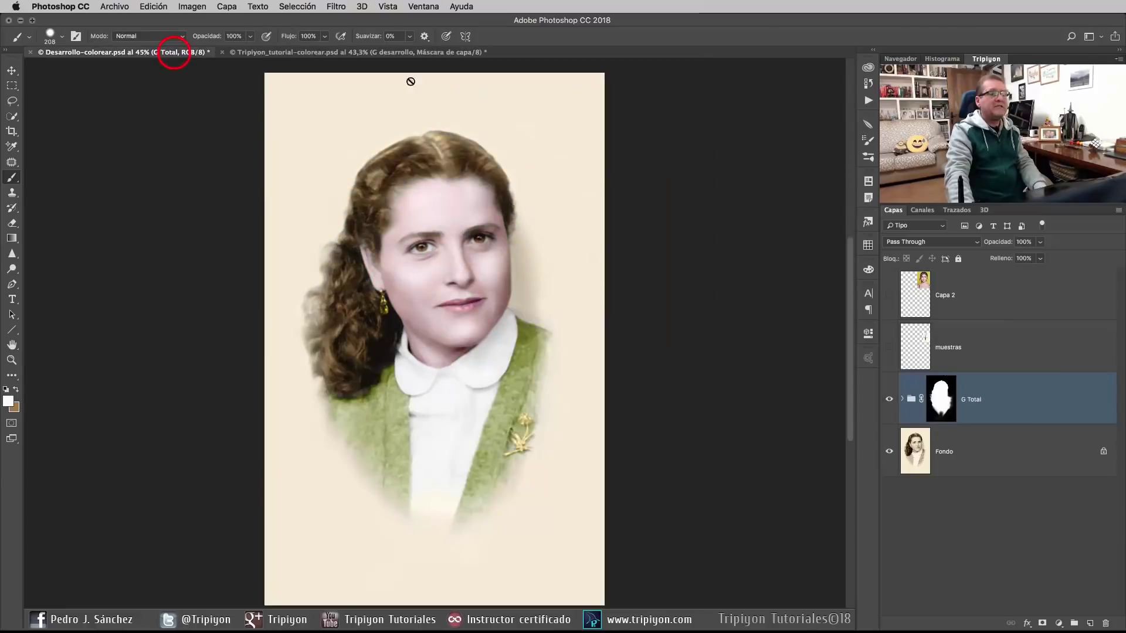
left_click(941, 403, "shift")
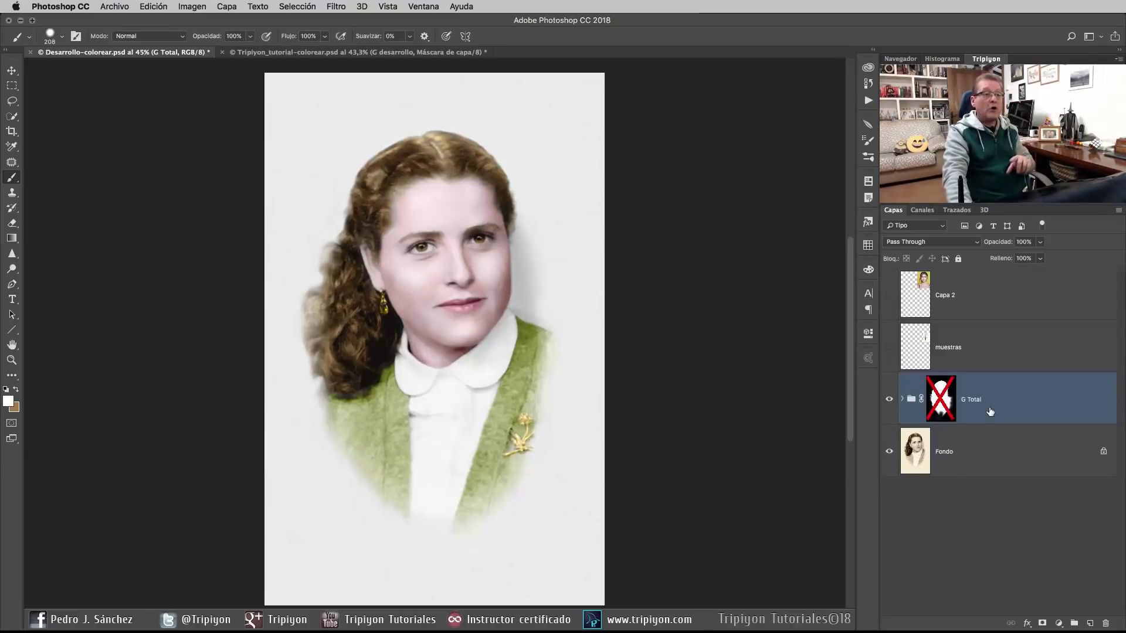
left_click(942, 399, "shift")
left_click_drag(514, 490, 550, 442)
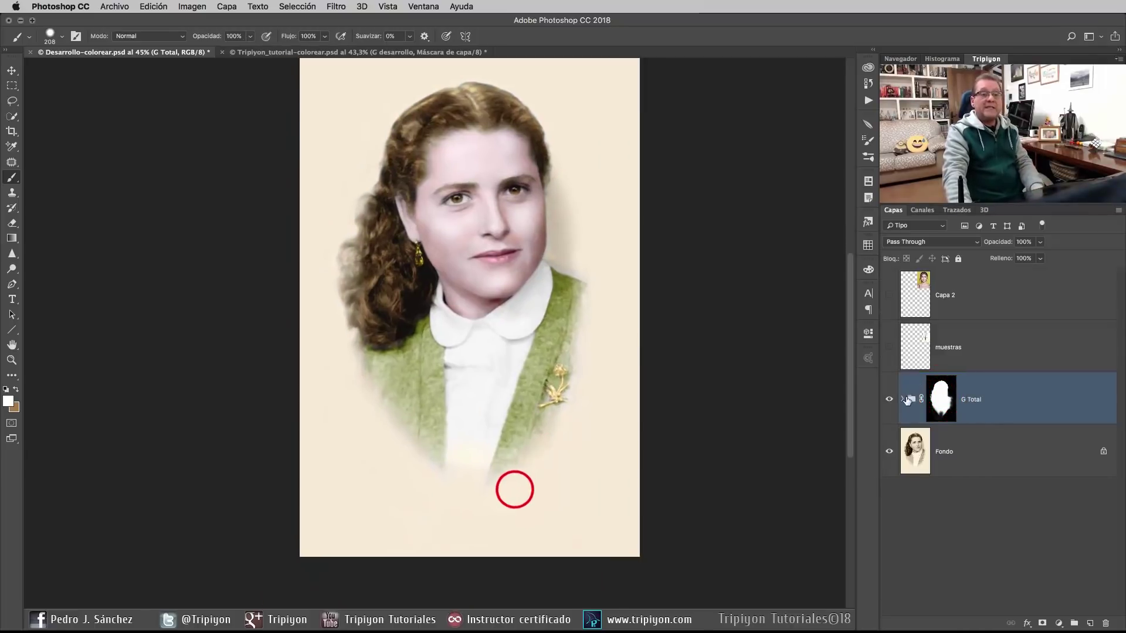
Step: Expand the G Total group and examine the layers inside its G Piel and G Labios groups
left_click(901, 399)
scroll(996, 441, "down", 1)
scroll(997, 442, "down", 3)
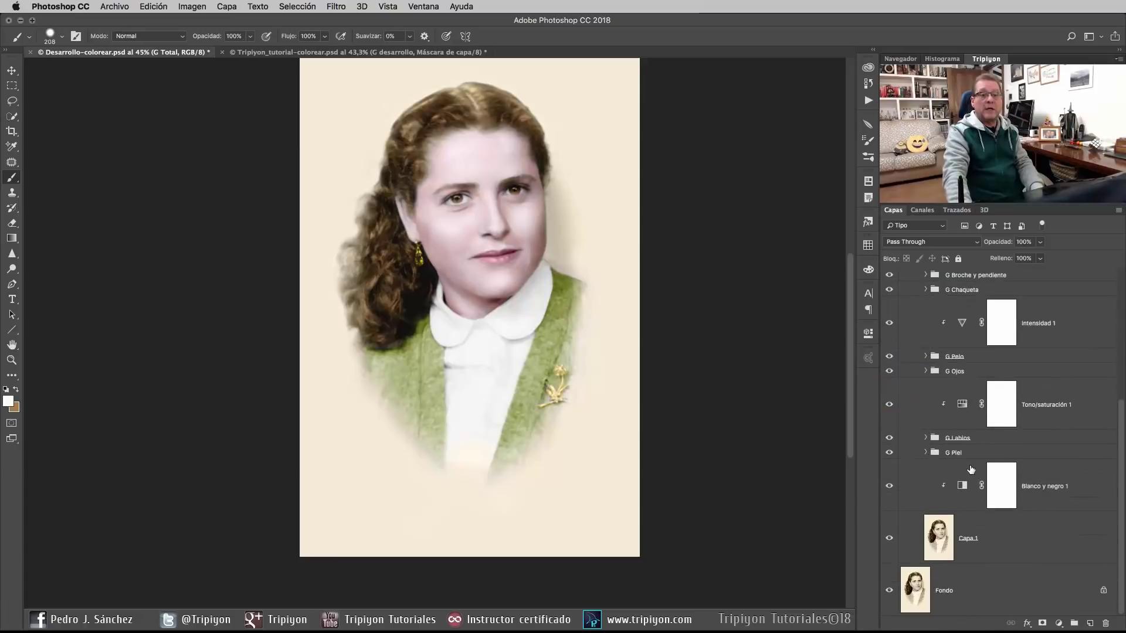
left_click(926, 453)
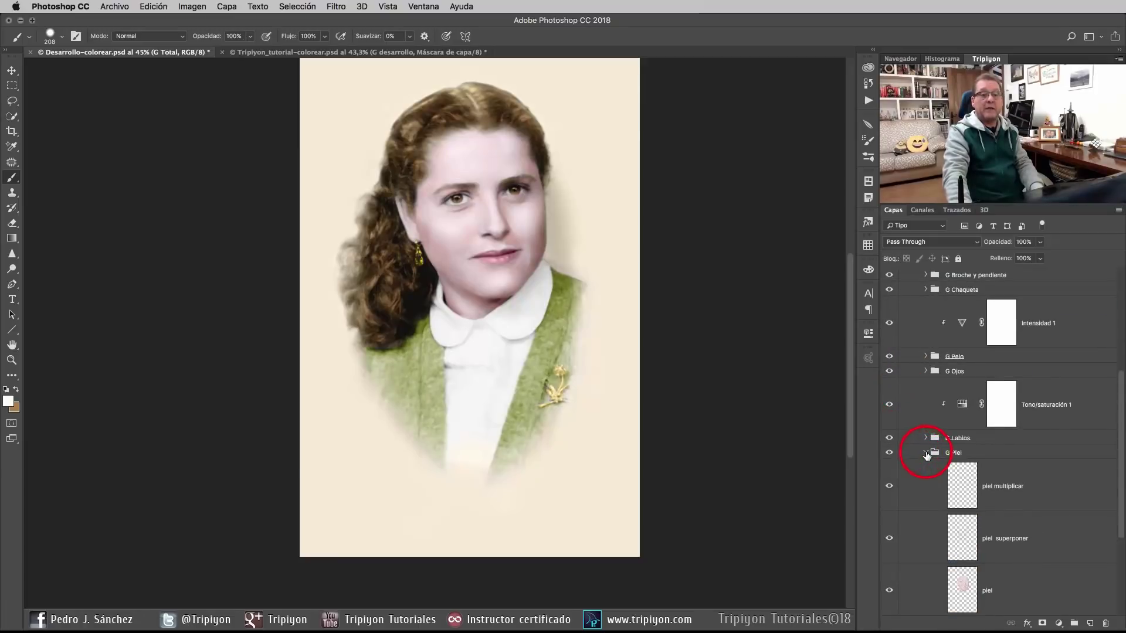
left_click(926, 453)
left_click(925, 439)
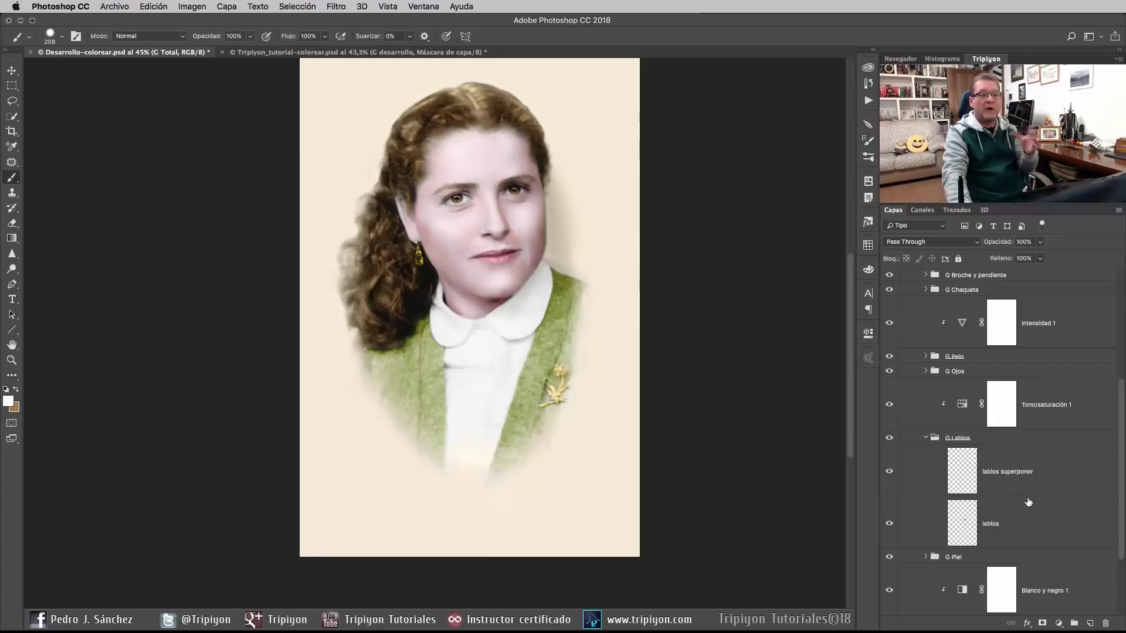
left_click(925, 438)
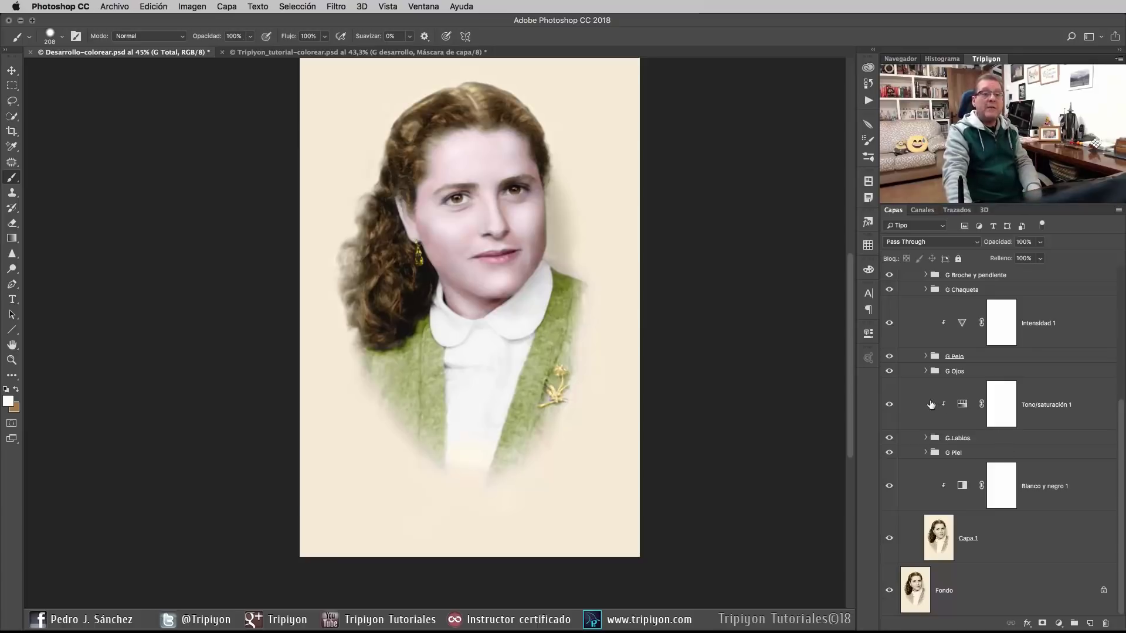
Step: Select the G Labios group and look up the Tono/saturación adjustment layer option without adding one
left_click_drag(925, 404, 917, 405)
scroll(498, 239, "up", 6)
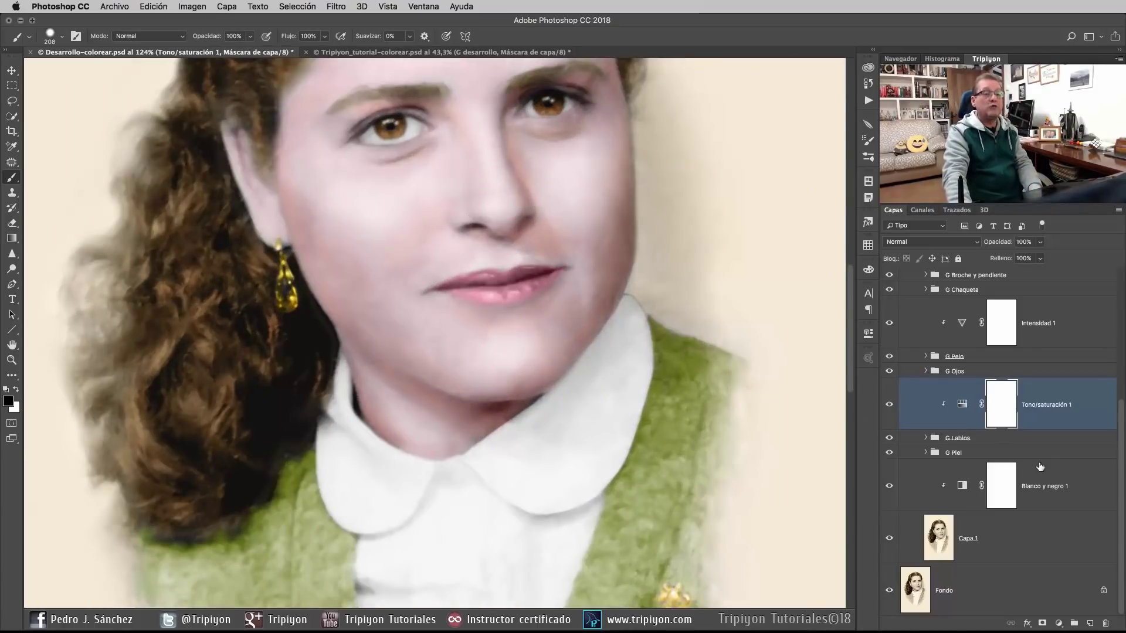
left_click(960, 437)
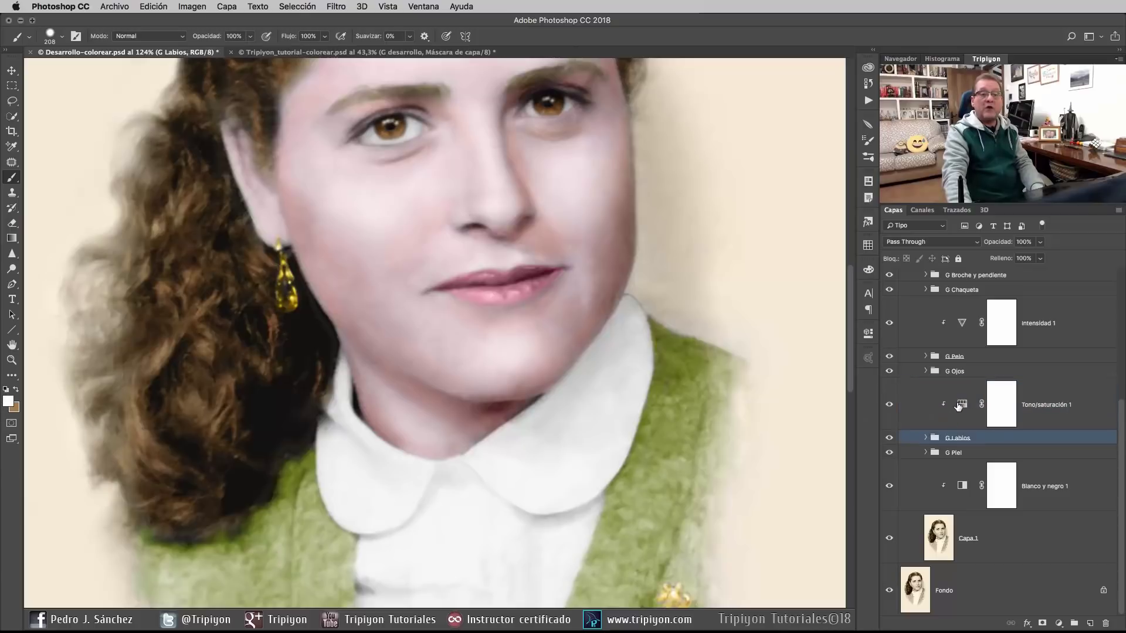
left_click(1060, 623)
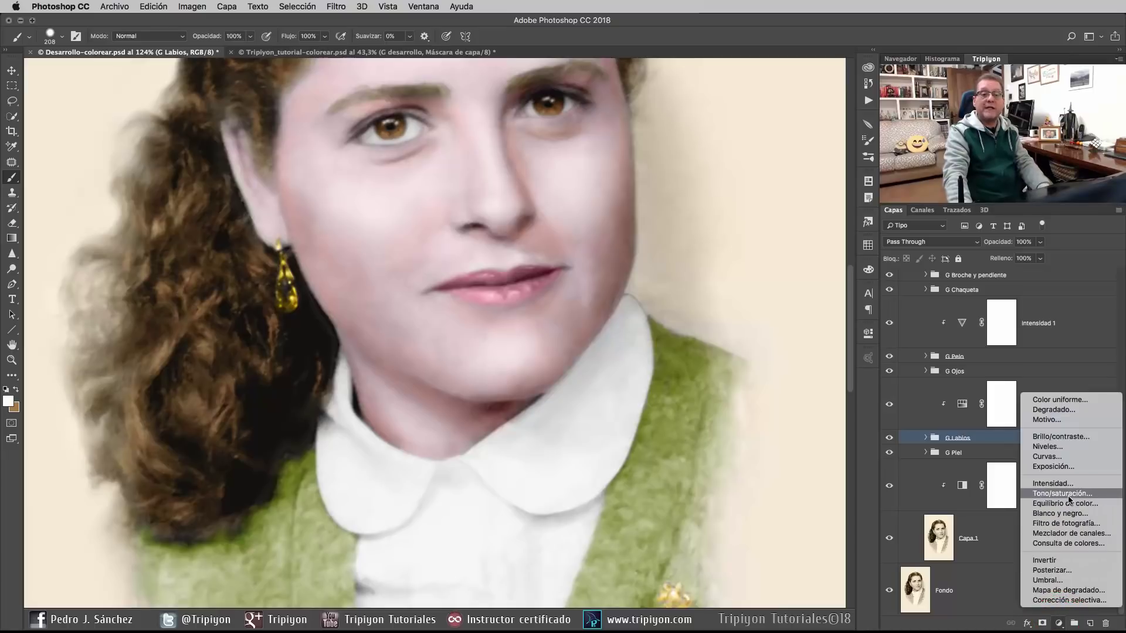
key("Escape")
Step: Open the Tono/saturación 1 adjustment settings and compare the lips with the adjustment off and on
left_click(953, 405)
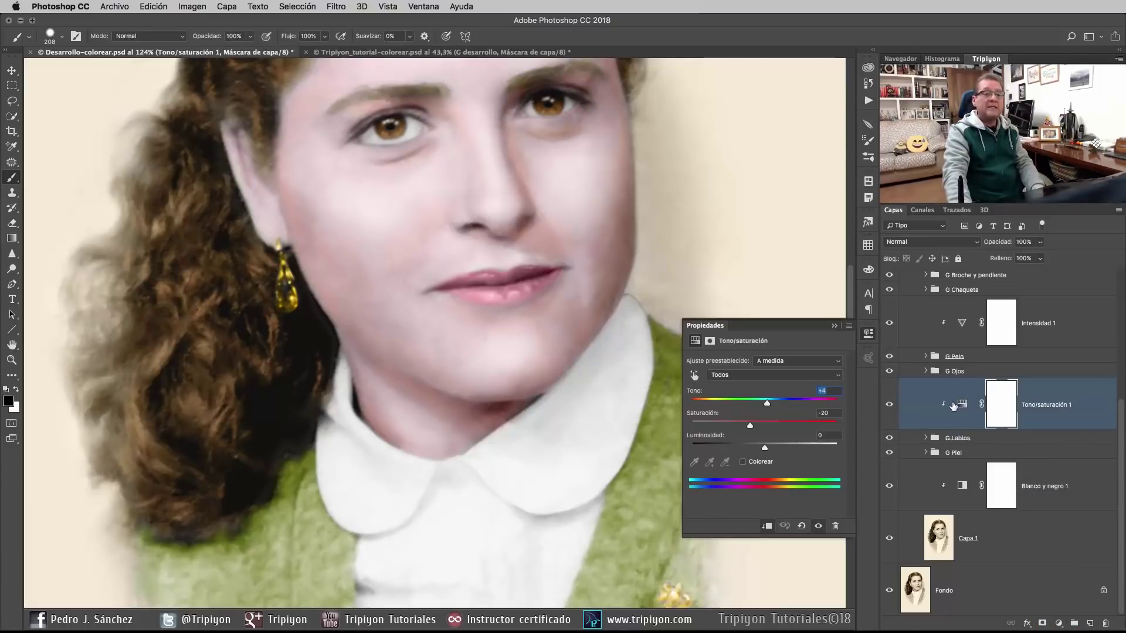
left_click_drag(535, 378, 513, 402)
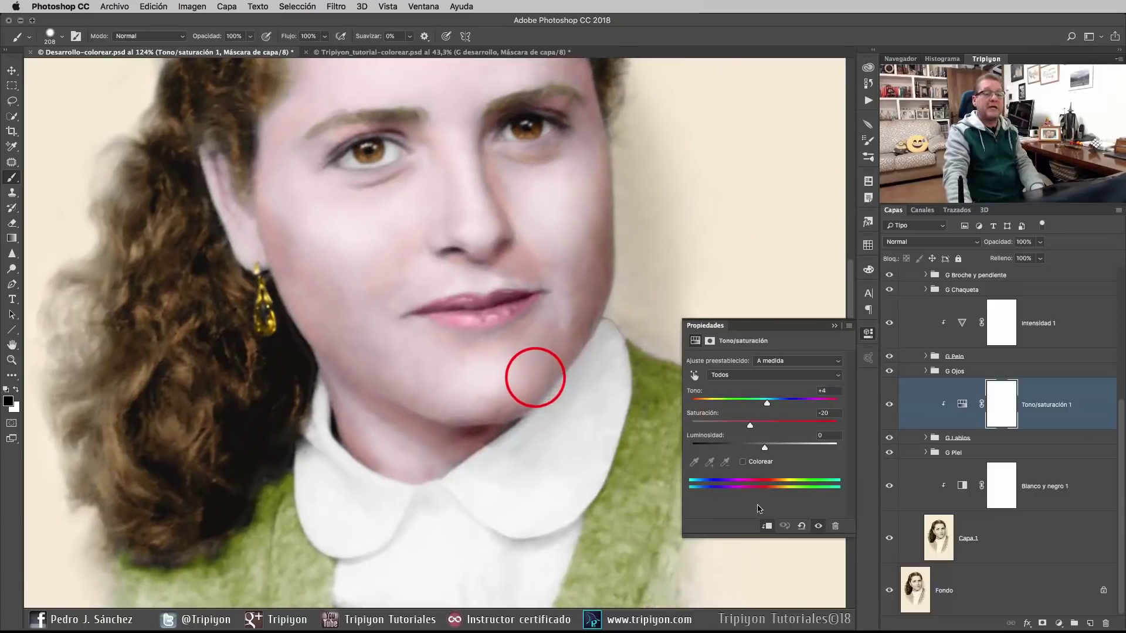
left_click(818, 526)
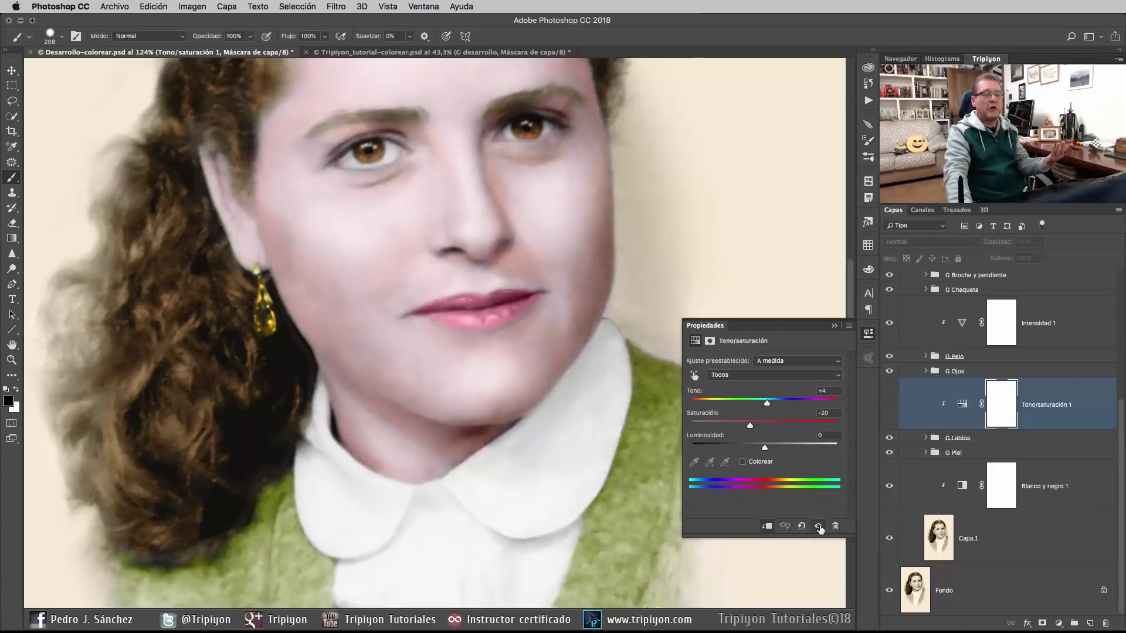
left_click(818, 527)
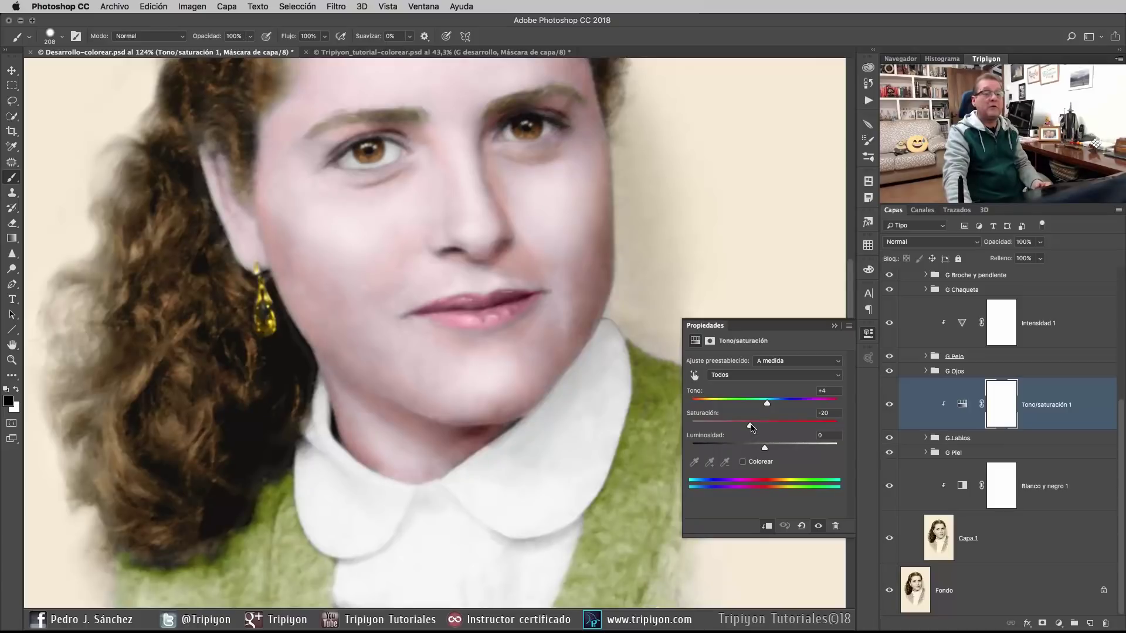
Step: Set the hue of the Tono/saturación 1 adjustment to +2 and close its settings
left_click_drag(751, 428, 748, 424)
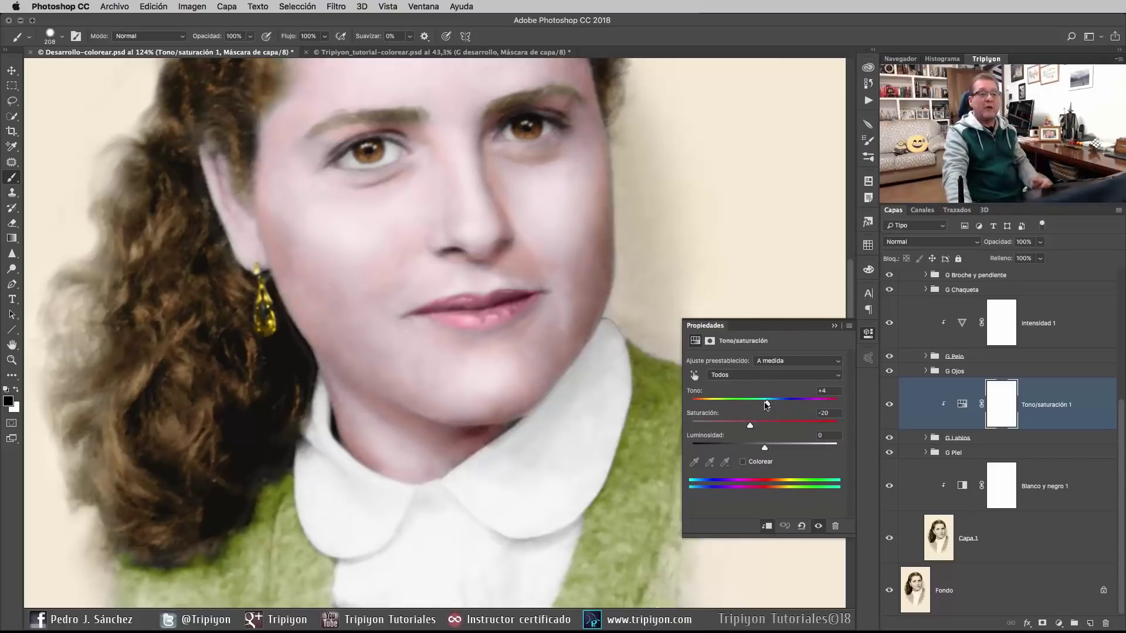
mouse_move(771, 404)
left_mouse_down()
mouse_move(794, 405)
mouse_move(739, 404)
mouse_move(769, 402)
left_mouse_up()
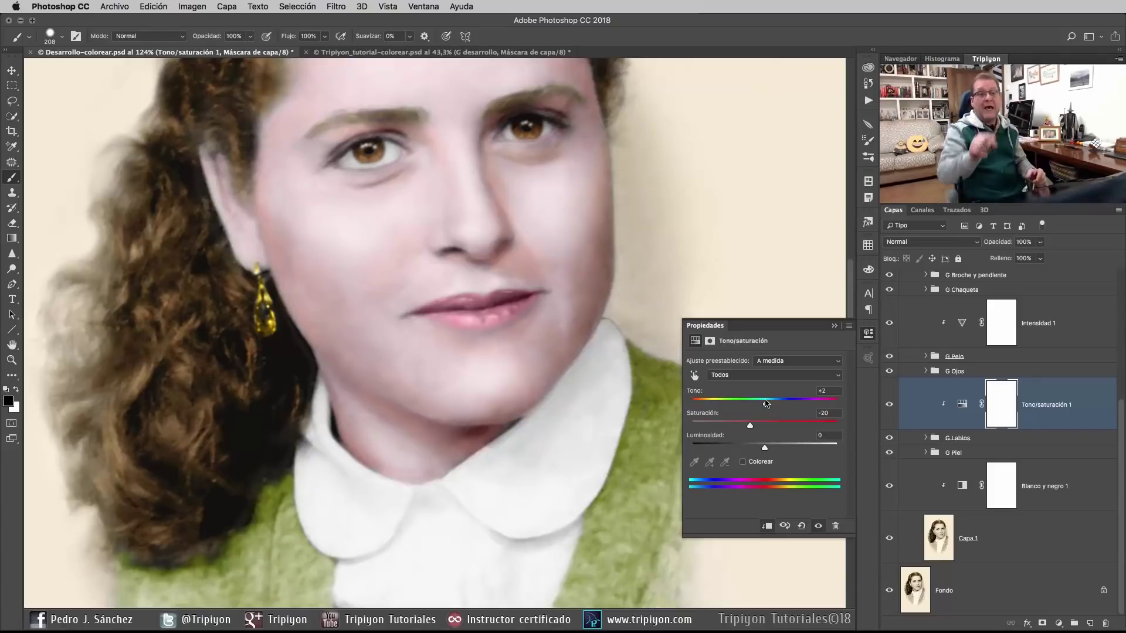
left_click(869, 333)
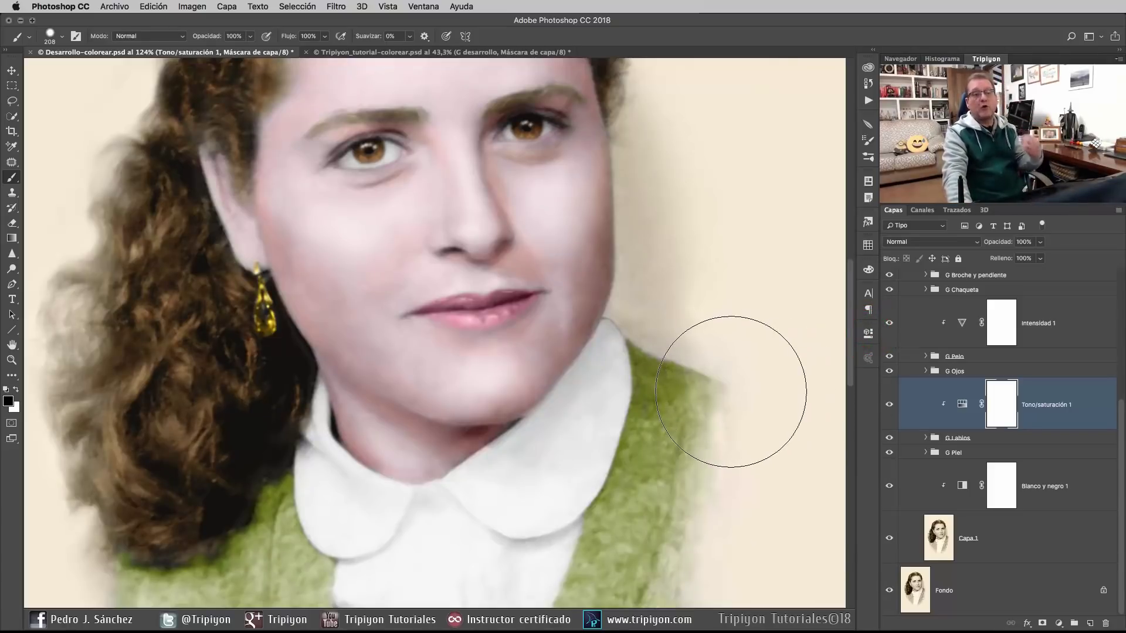
Step: Examine the hair layers inside the G Pelo group and the Intensidad 1 adjustment layer above it
scroll(641, 410, "down", 1)
scroll(926, 411, "up", 2)
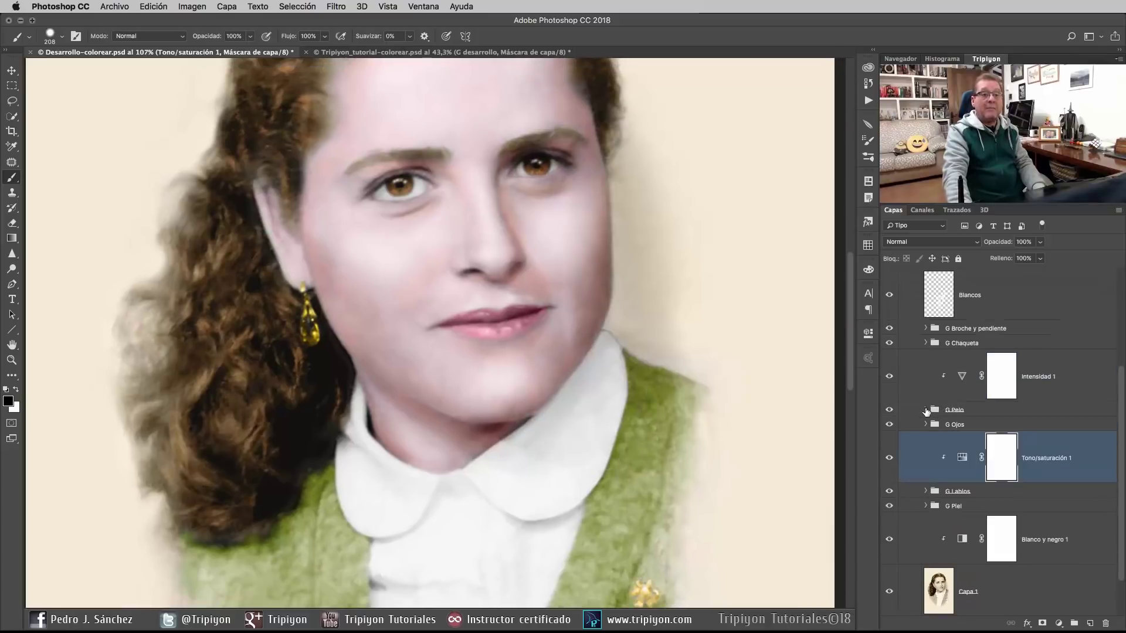
left_click(926, 410)
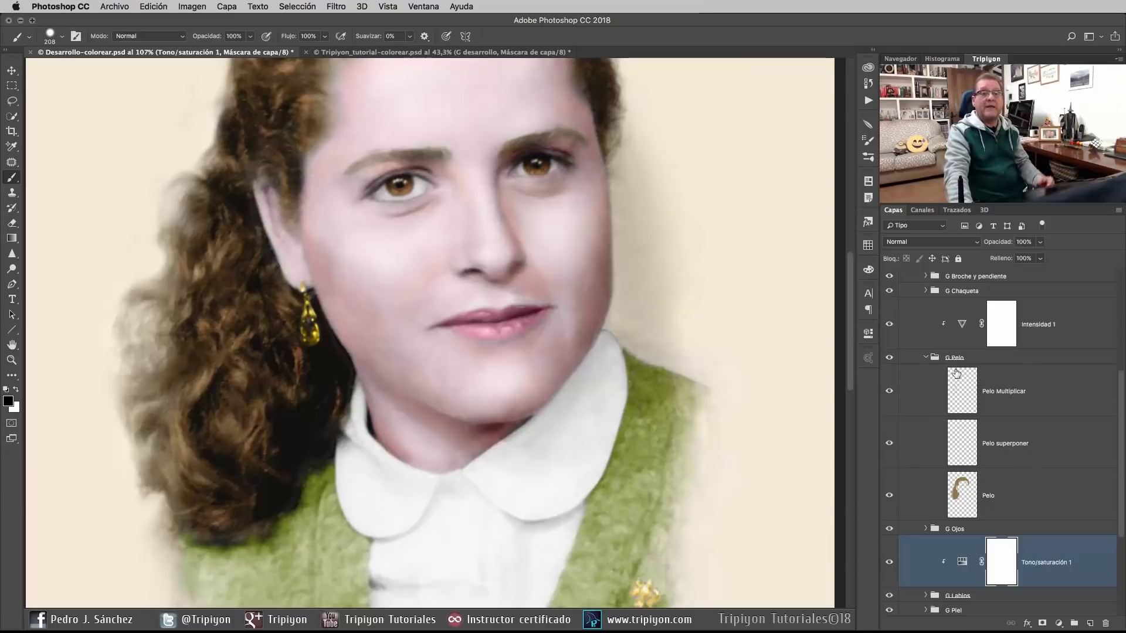
left_click(926, 357)
left_click(961, 326)
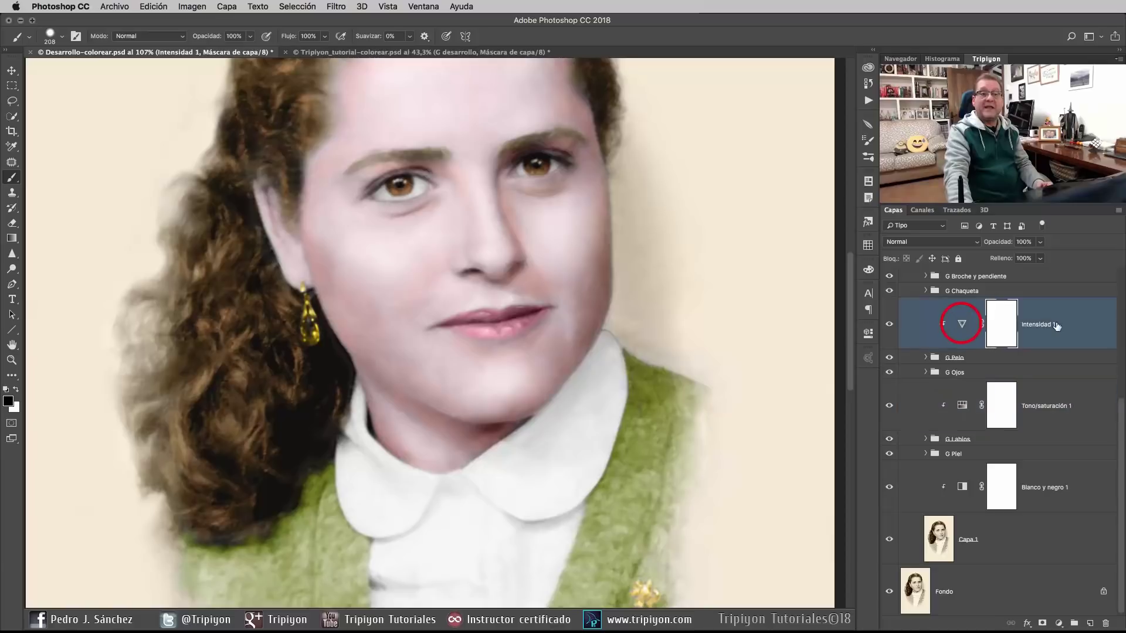
scroll(962, 326, "up", 3)
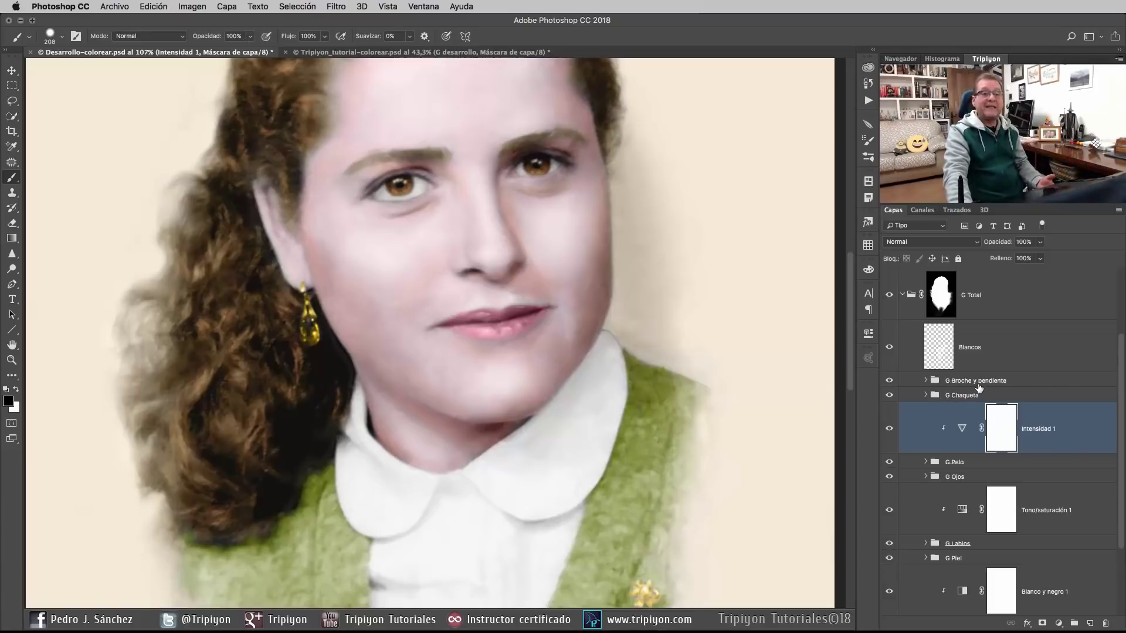
Step: Select the Blancos layer and examine its blending settings and the white collar and blouse in the finished portrait
left_click(991, 349)
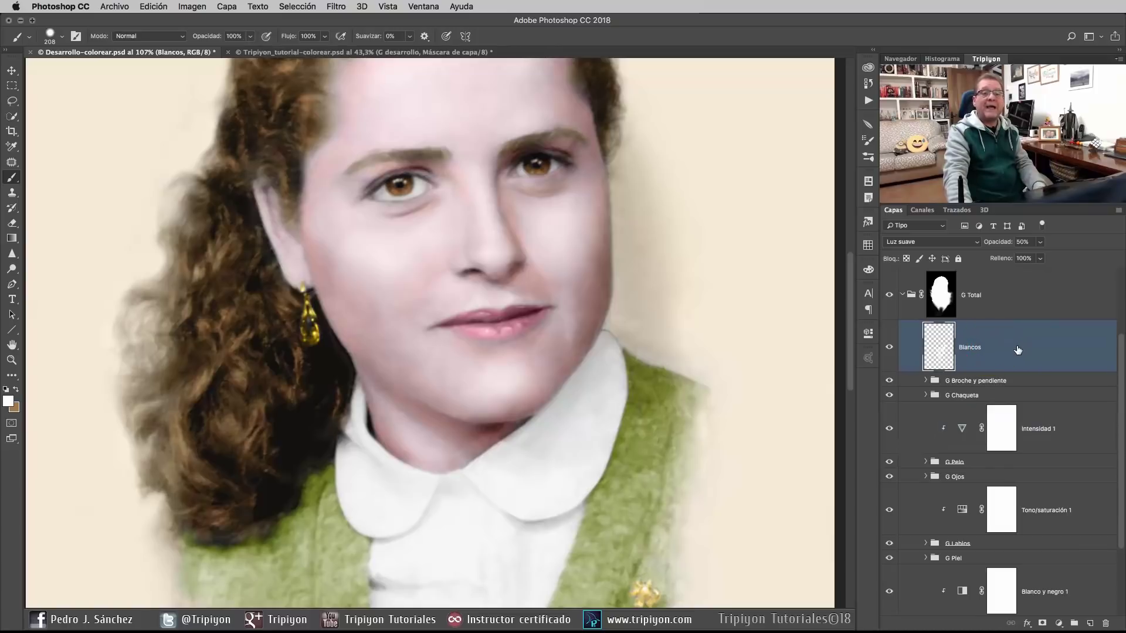
scroll(628, 454, "down", 3)
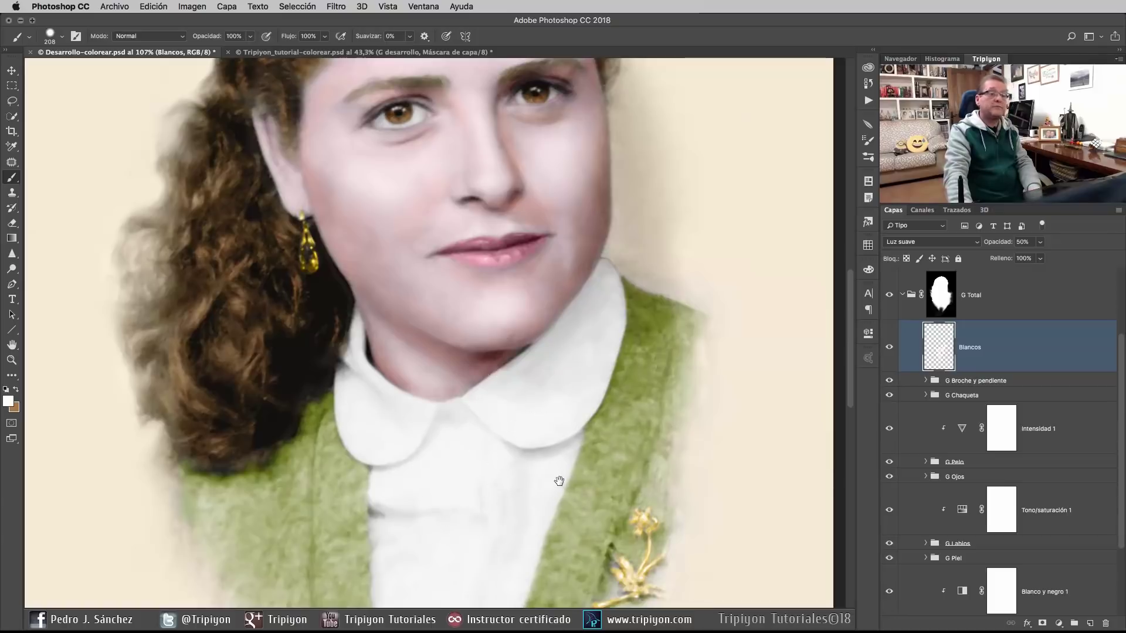
left_click_drag(557, 482, 540, 412)
scroll(462, 487, "down", 4)
scroll(461, 487, "down", 1)
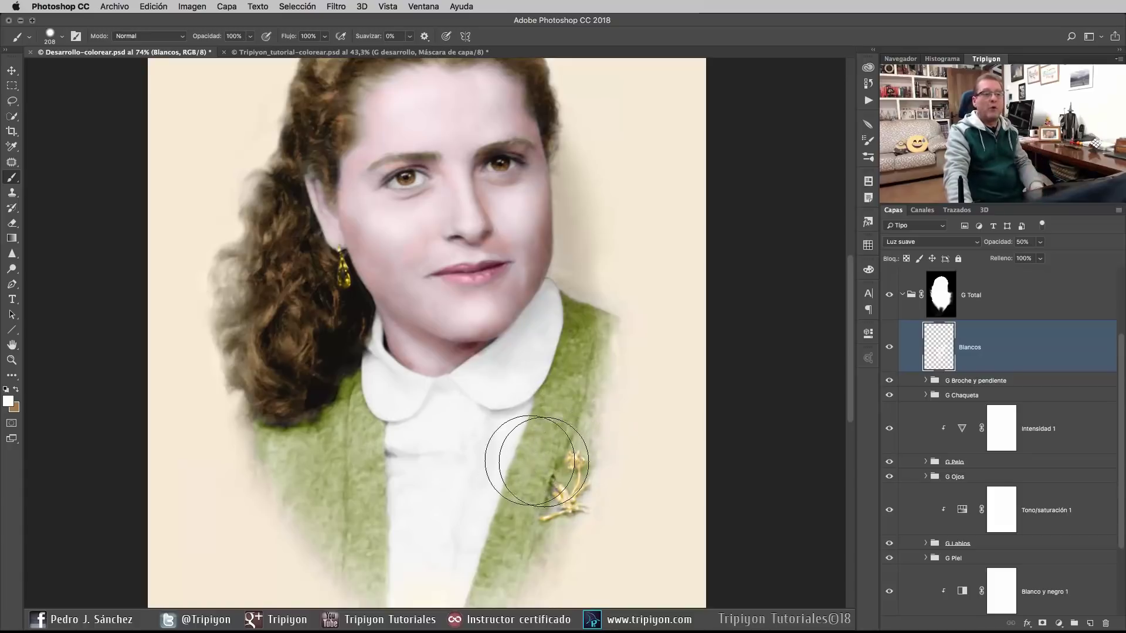
right_click(495, 399)
left_click(523, 406)
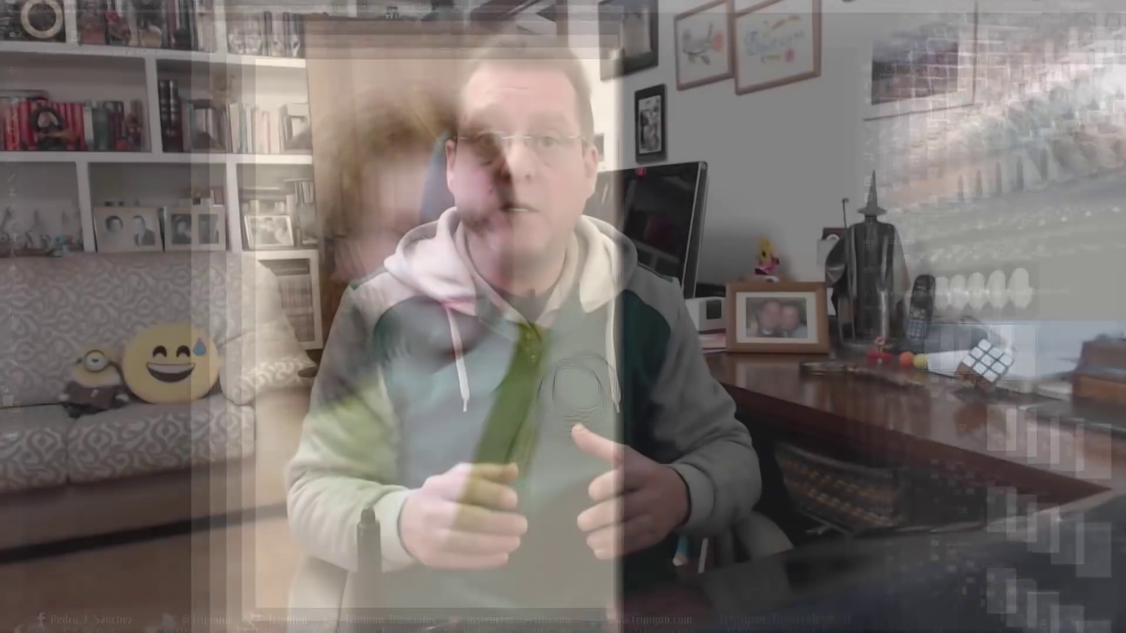